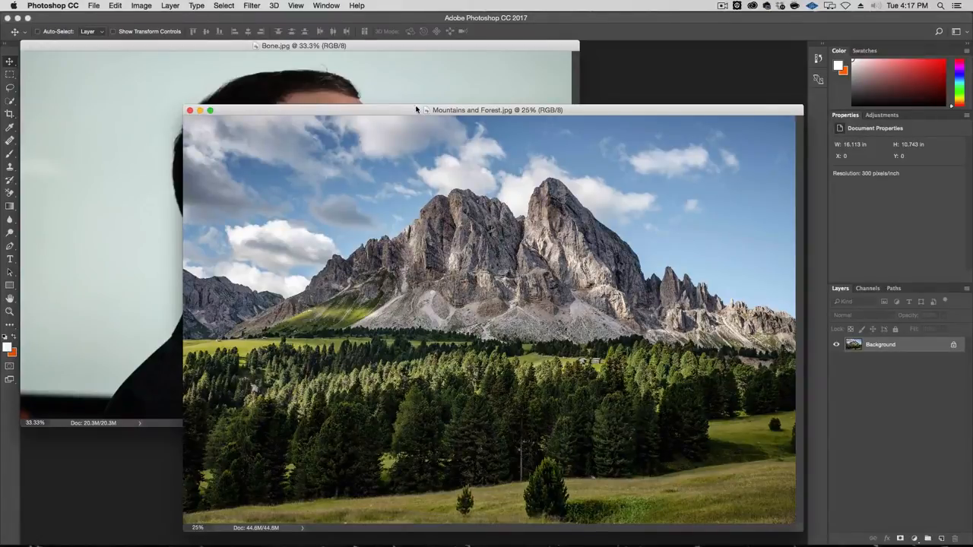
Bring up Bone.jpg and, in the Camera Raw Filter, set Clarity to +100, Shadows to +100 and Highlights to -100
{"action": "left_click", "coordinate": [420, 58]}
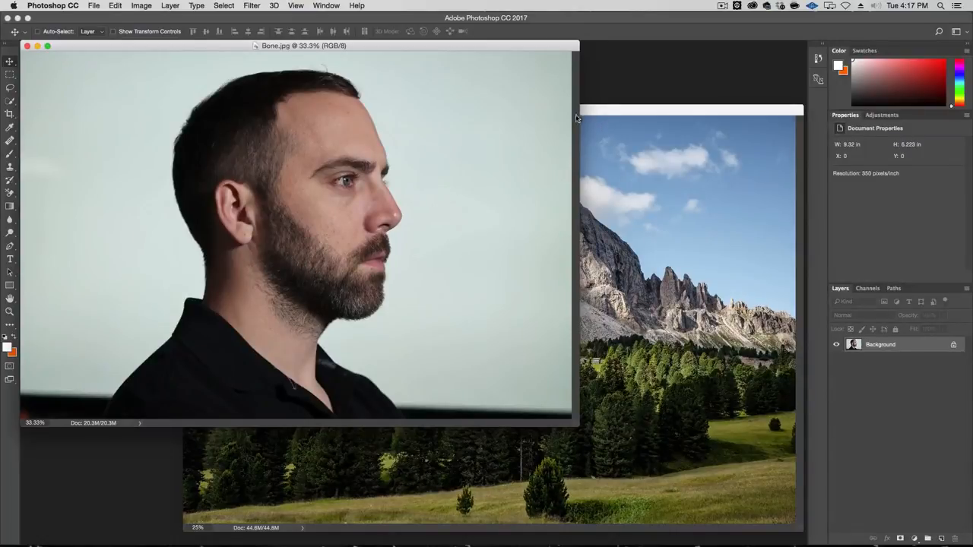
{"action": "left_click_drag", "start_coordinate": [381, 47], "coordinate": [410, 51]}
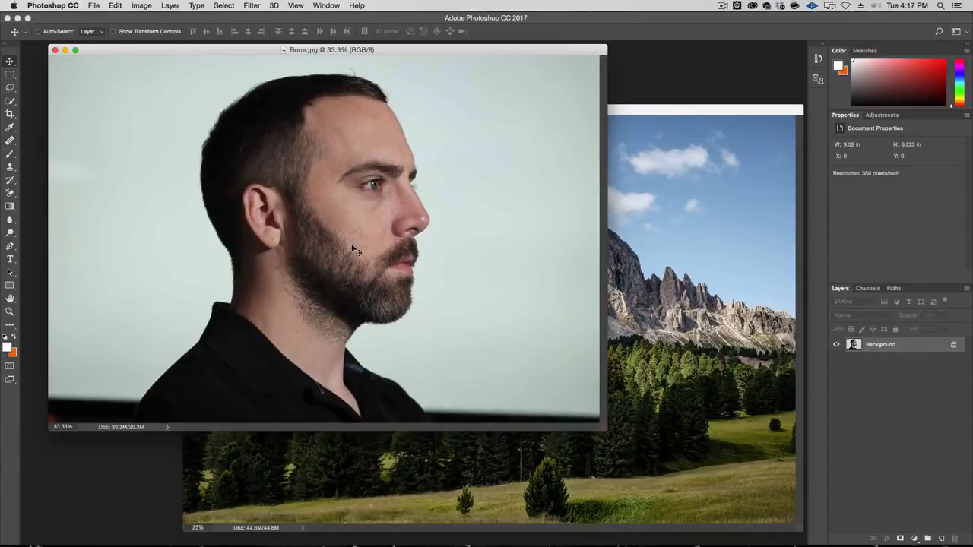
{"action": "left_click", "coordinate": [252, 5]}
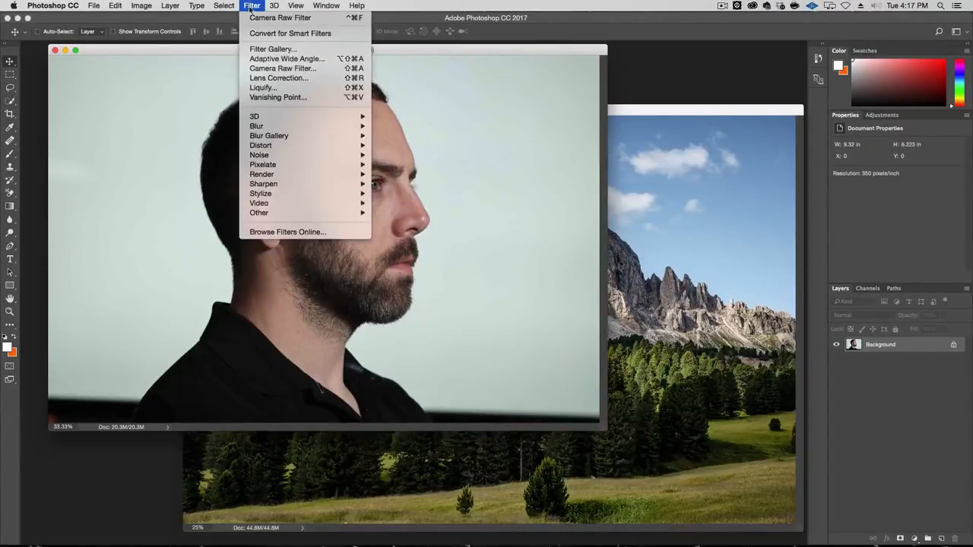
{"action": "left_click", "coordinate": [280, 69]}
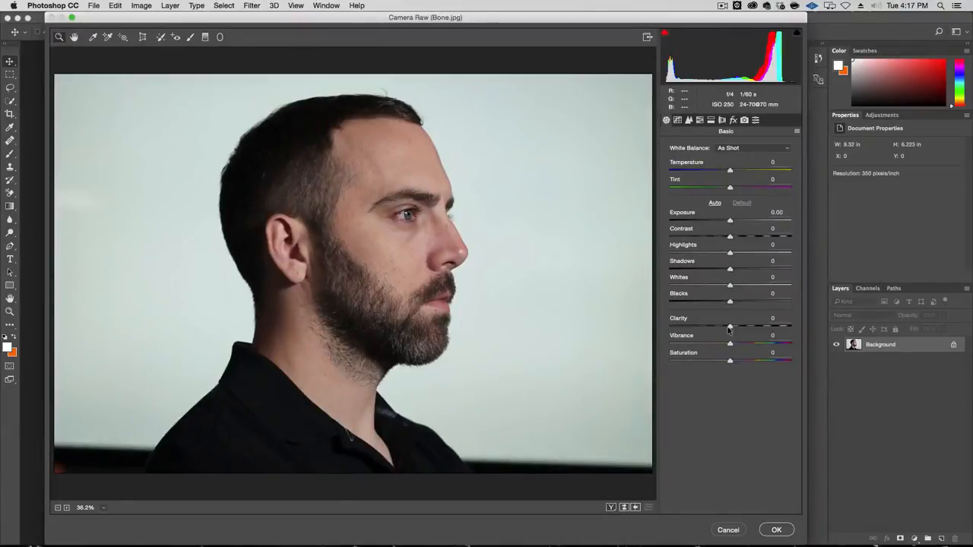
{"action": "left_click_drag", "start_coordinate": [728, 329], "coordinate": [795, 329]}
{"action": "left_click_drag", "start_coordinate": [730, 269], "coordinate": [795, 271]}
{"action": "left_click_drag", "start_coordinate": [728, 255], "coordinate": [643, 255]}
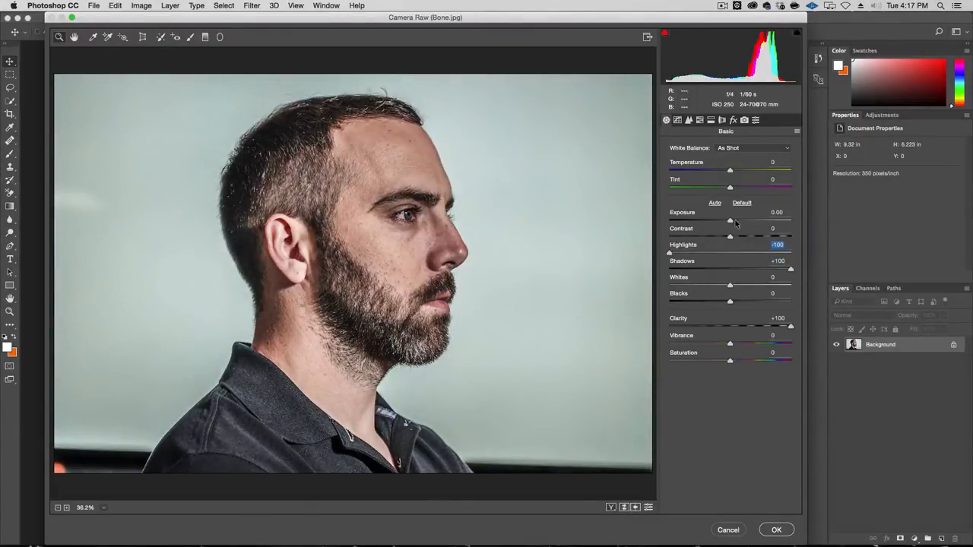
Set Exposure to +0.40 and Whites to +67 in Camera Raw and apply the filter
{"action": "left_click_drag", "start_coordinate": [730, 222], "coordinate": [736, 222]}
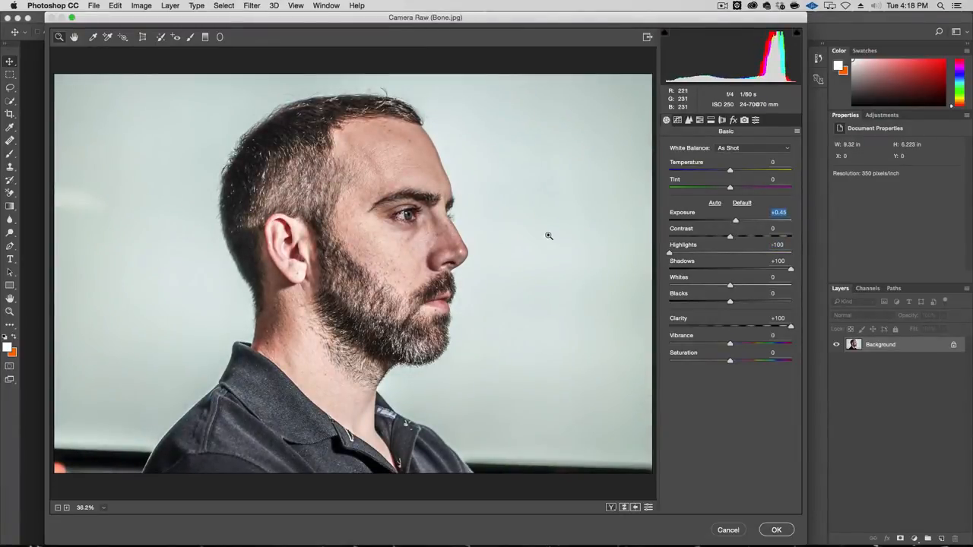
{"action": "left_click_drag", "start_coordinate": [736, 222], "coordinate": [734, 222]}
{"action": "left_click_drag", "start_coordinate": [732, 286], "coordinate": [771, 287]}
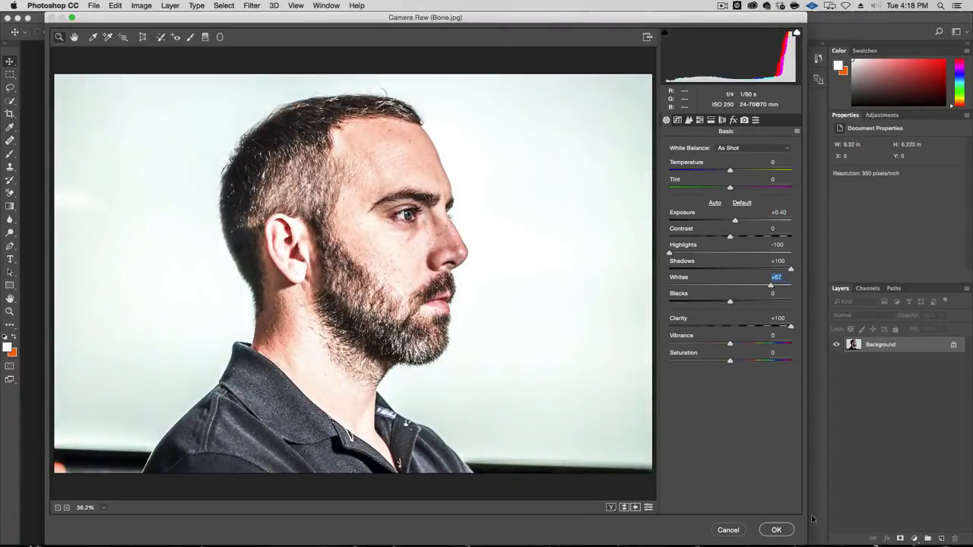
{"action": "left_click", "coordinate": [776, 531]}
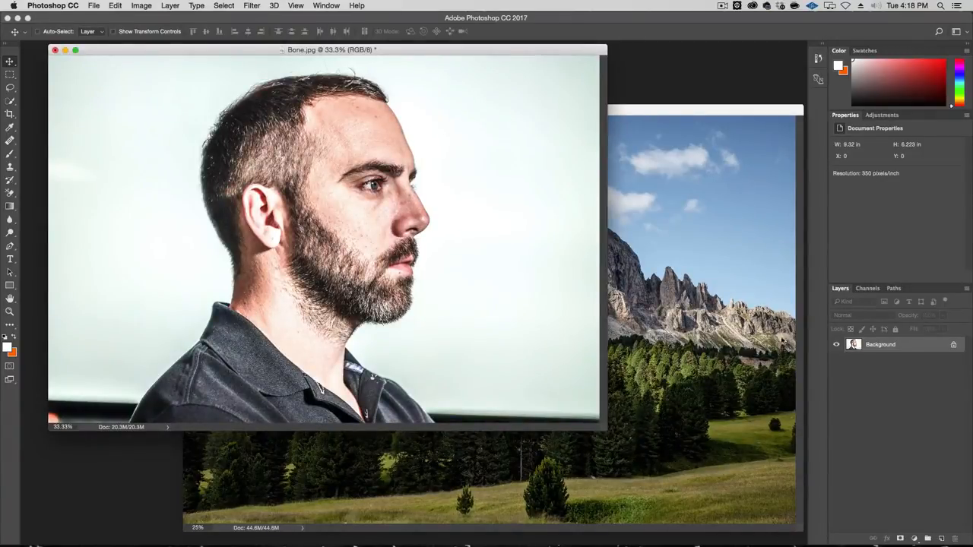
Convert the locked Background of the portrait into a regular layer named Subject
{"action": "double_click", "coordinate": [902, 349]}
{"action": "type", "text": "Su"}
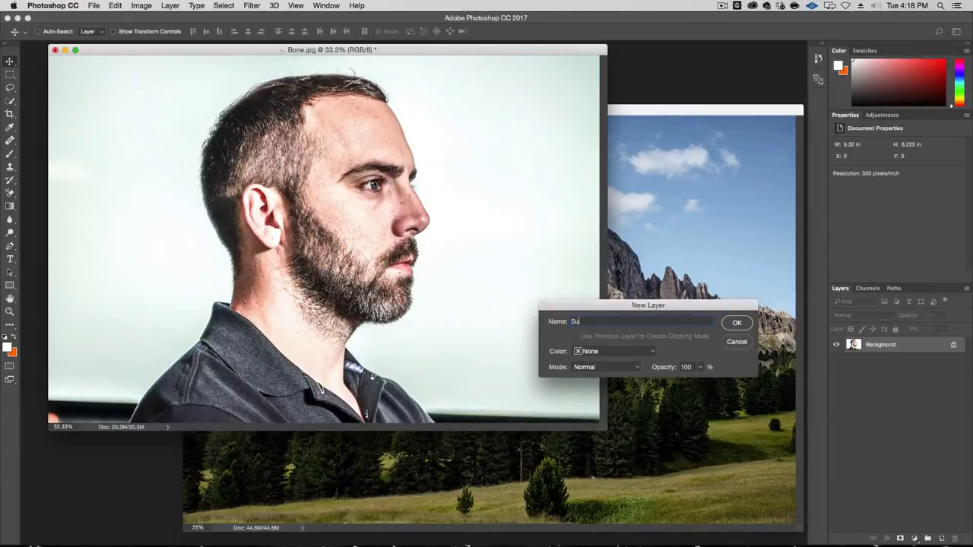
{"action": "type", "text": "bject"}
{"action": "key", "text": "Return"}
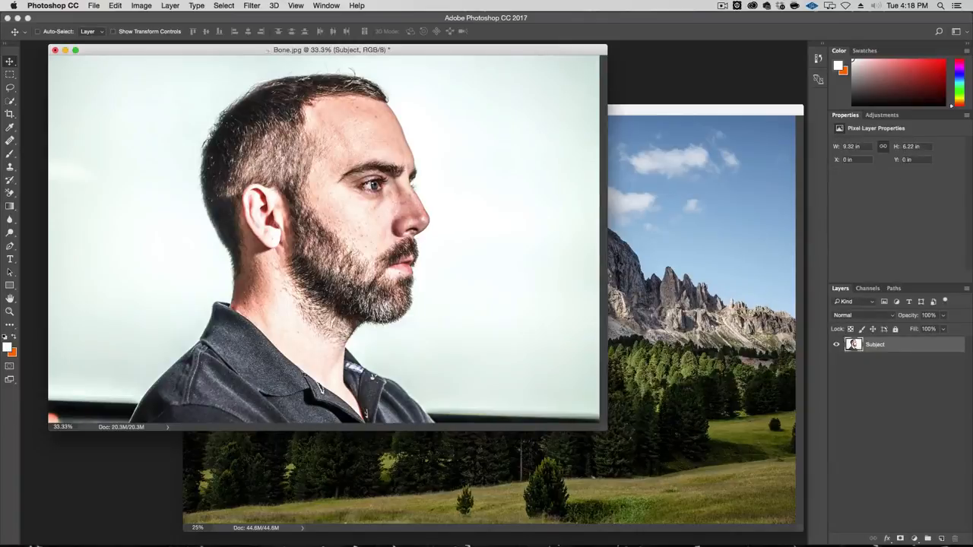
Add a Black & White adjustment layer with the High Contrast Blue Filter preset and clip it to the Subject layer
{"action": "left_click", "coordinate": [915, 539]}
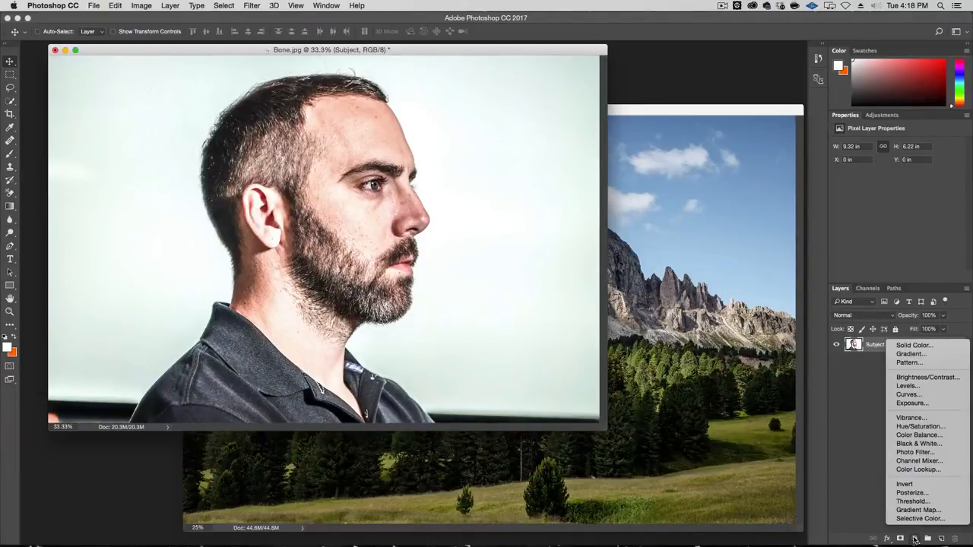
{"action": "left_click", "coordinate": [931, 444]}
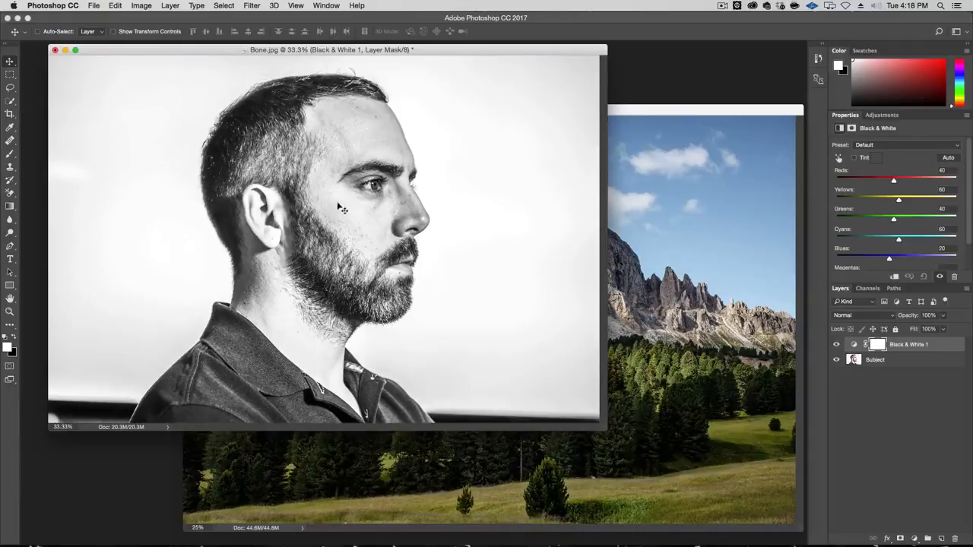
{"action": "left_click", "coordinate": [898, 146]}
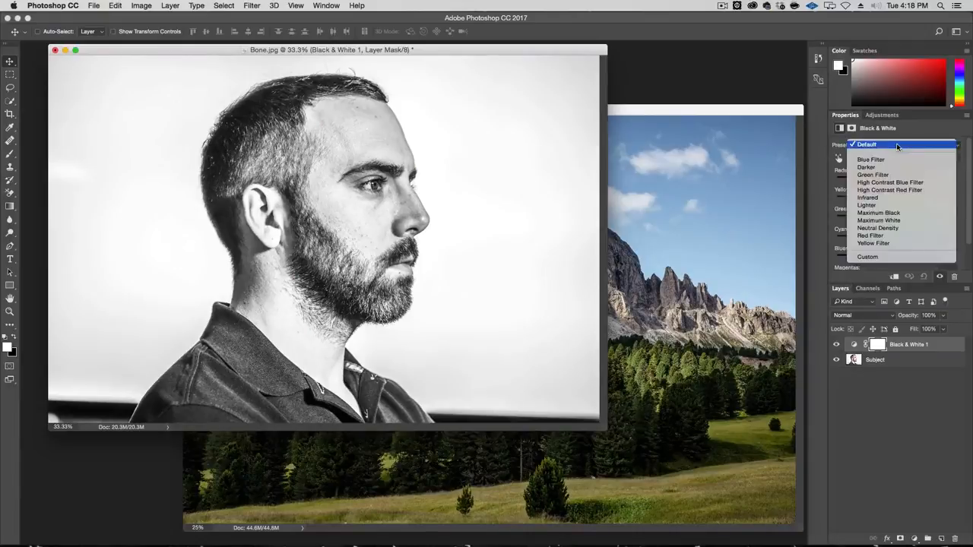
{"action": "left_click", "coordinate": [920, 183]}
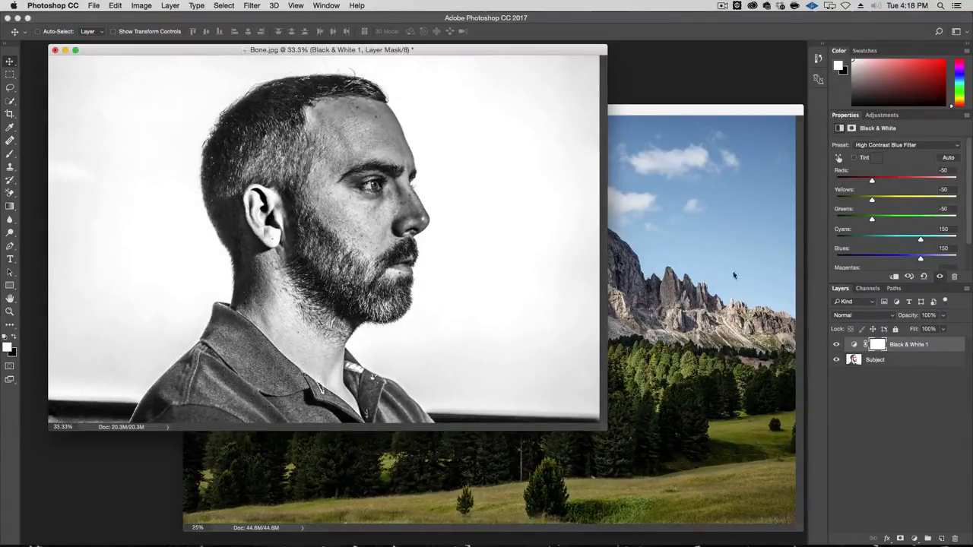
{"action": "left_click", "coordinate": [868, 353], "text": "alt"}
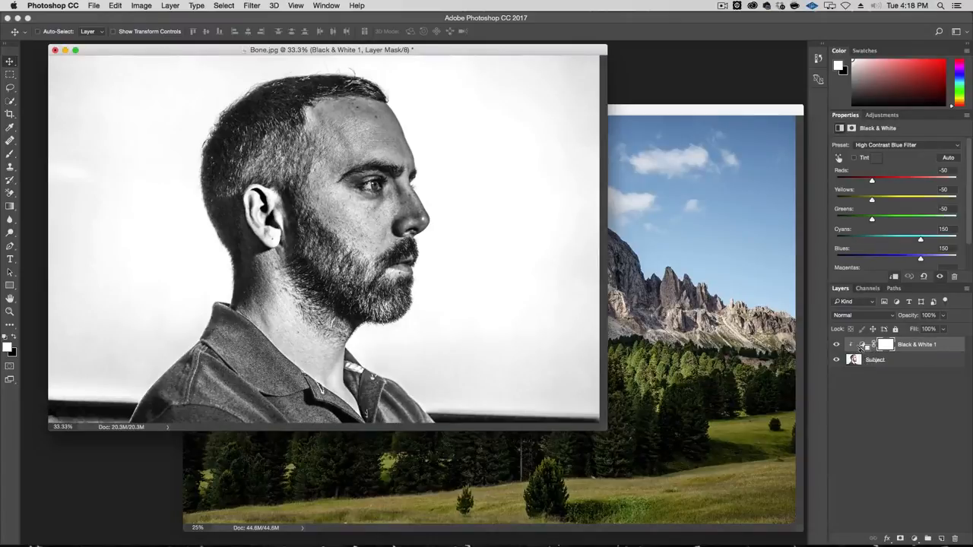
Copy the Mountains and Forest image into Bone.jpg as an unclipped layer above the Black & White adjustment
{"action": "left_click", "coordinate": [916, 361]}
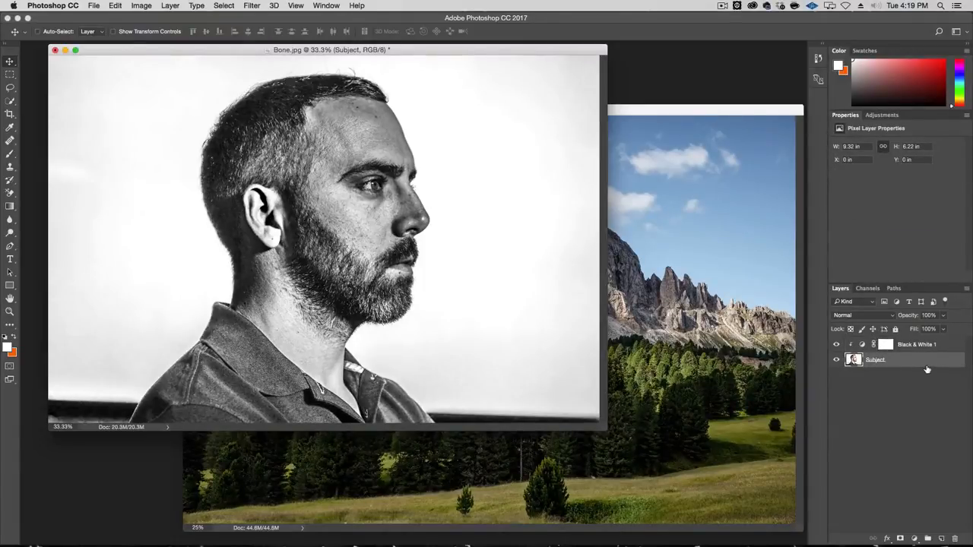
{"action": "left_click", "coordinate": [686, 114]}
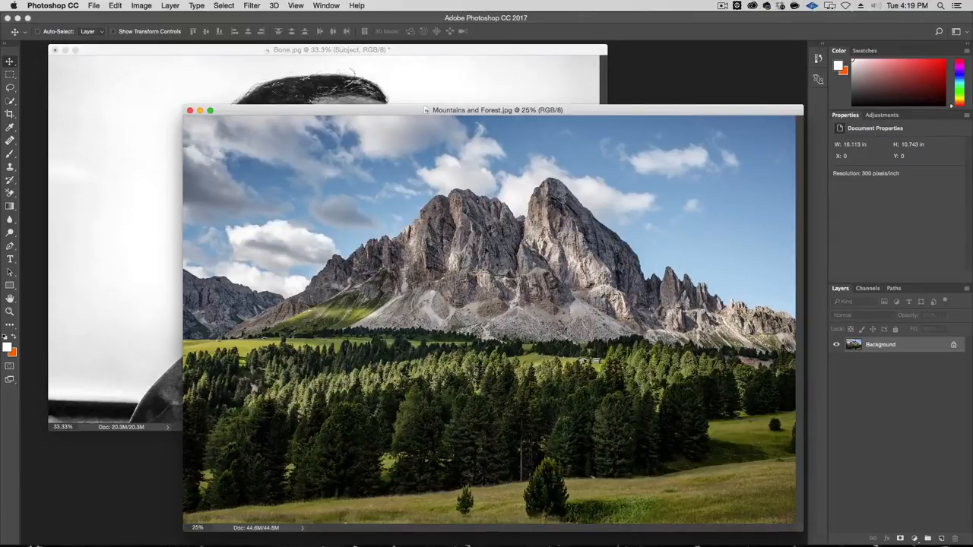
{"action": "left_click_drag", "start_coordinate": [421, 194], "coordinate": [330, 90]}
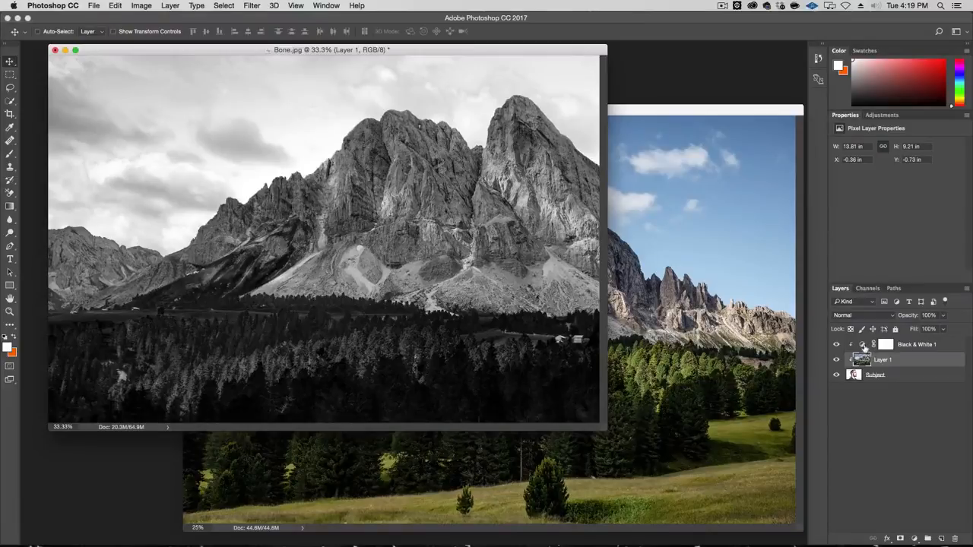
{"action": "left_click_drag", "start_coordinate": [861, 359], "coordinate": [862, 343]}
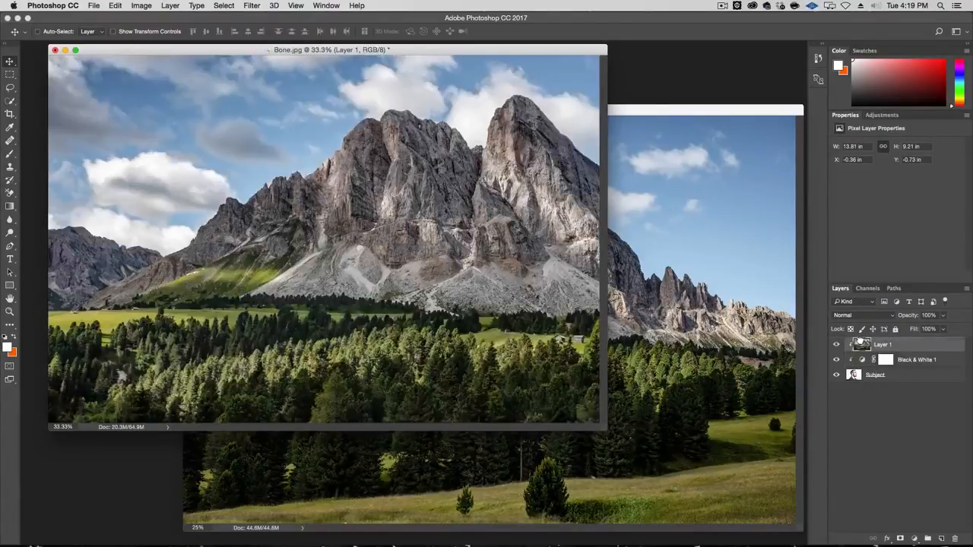
{"action": "left_click", "coordinate": [864, 351], "text": "alt"}
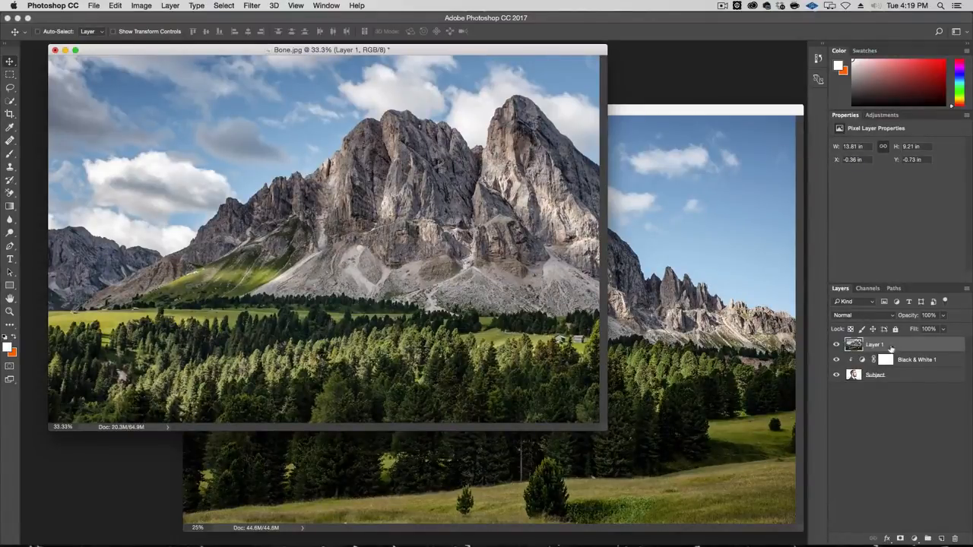
Rename the mountain layer Nature and set its blend mode to Screen
{"action": "type", "text": "Mature"}
{"action": "key", "text": "Return"}
{"action": "left_click", "coordinate": [867, 318]}
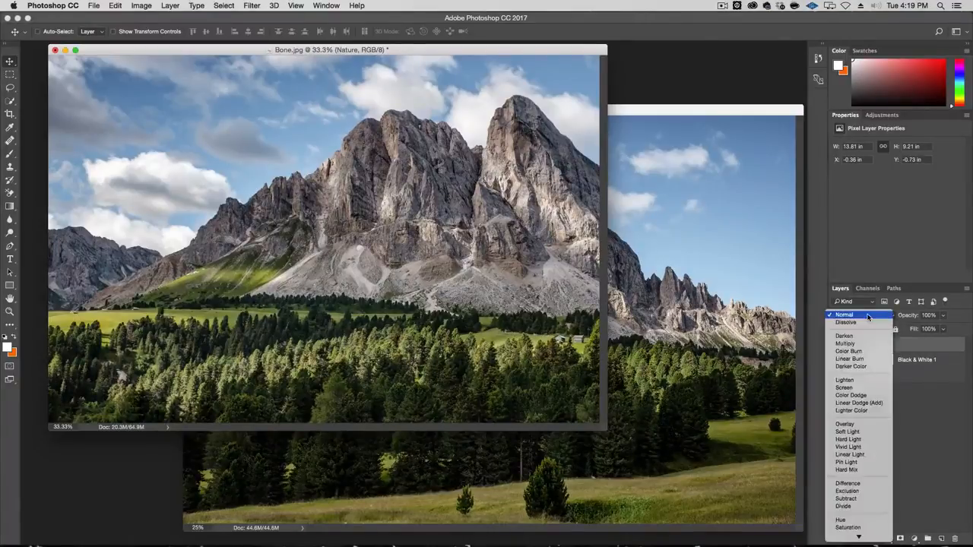
{"action": "left_click", "coordinate": [865, 390]}
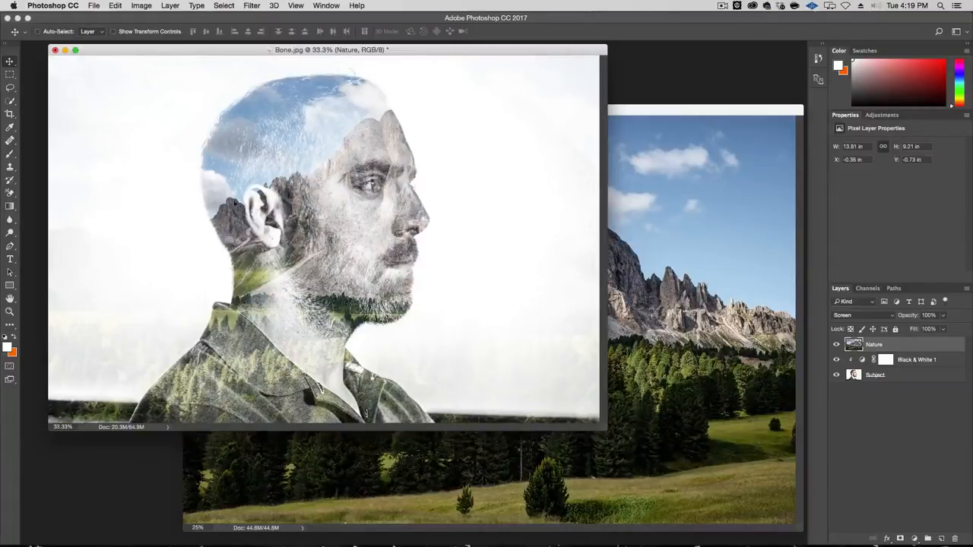
Reposition the Nature layer so the mountain peaks fall inside the man's head, at about X -1.82 in, Y -0.96 in
{"action": "left_click_drag", "start_coordinate": [502, 182], "coordinate": [364, 179]}
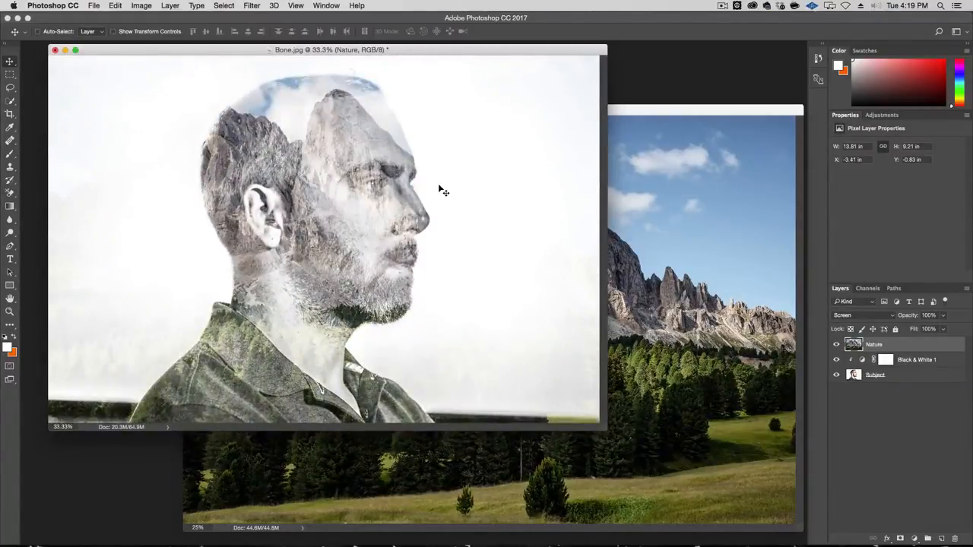
{"action": "key", "text": "super+plus"}
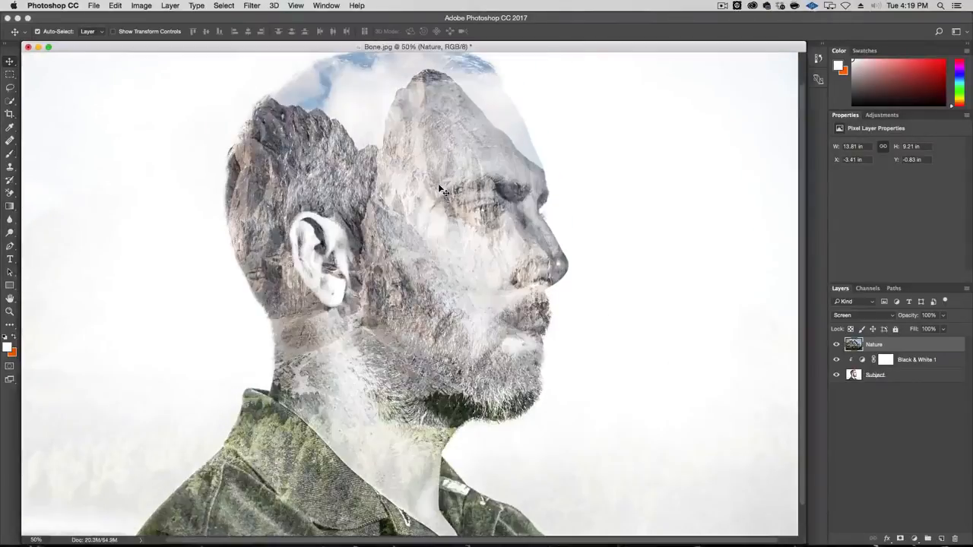
{"action": "key", "text": "super+plus"}
{"action": "key", "text": "super+minus"}
{"action": "key", "text": "super+minus"}
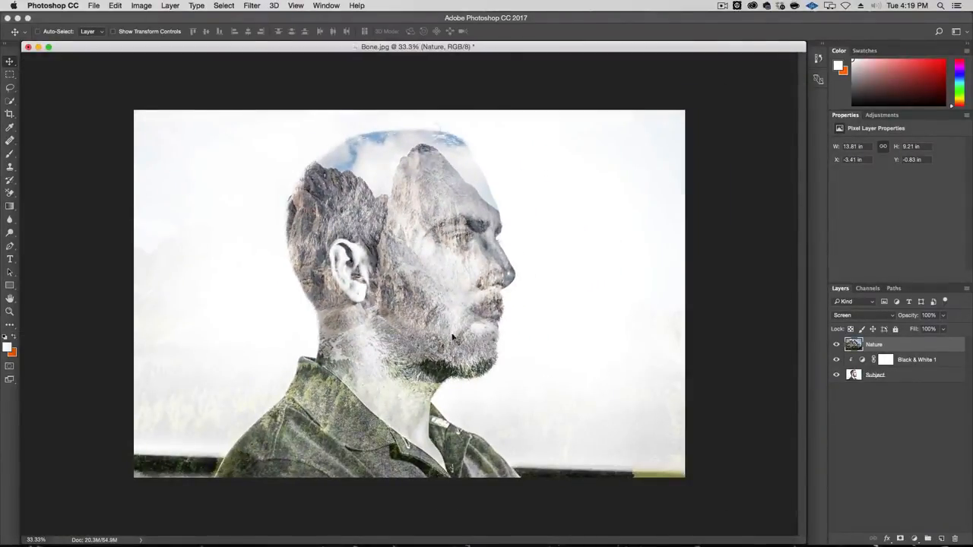
{"action": "left_click_drag", "start_coordinate": [523, 210], "coordinate": [618, 193]}
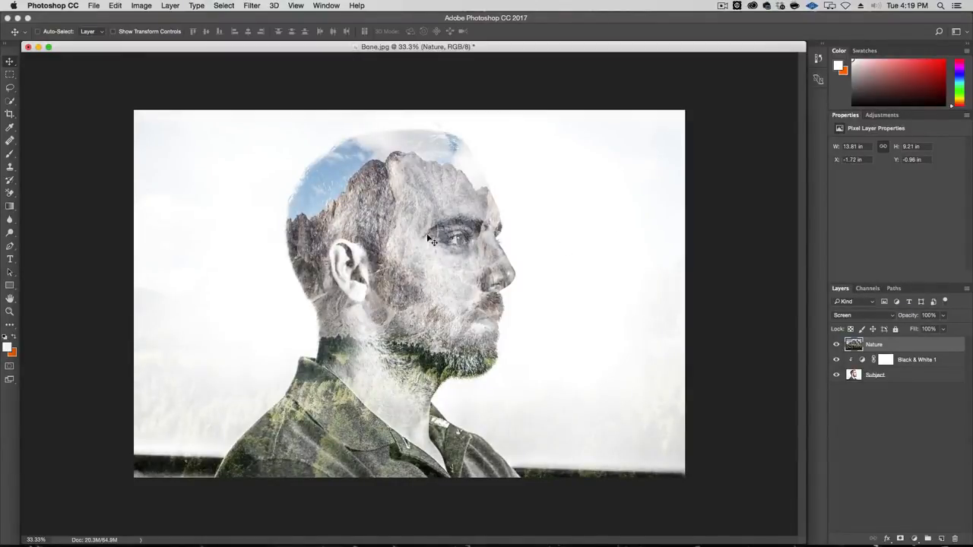
{"action": "left_click_drag", "start_coordinate": [428, 238], "coordinate": [406, 230]}
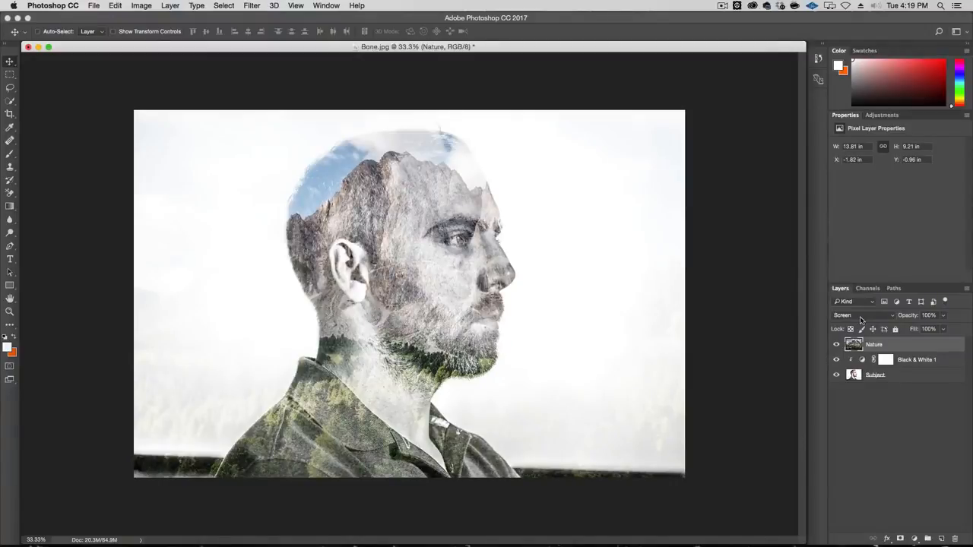
Shift the Nature layer to about X -1.5 in while trying the Multiply blend mode, and restore Screen
{"action": "left_click", "coordinate": [861, 318]}
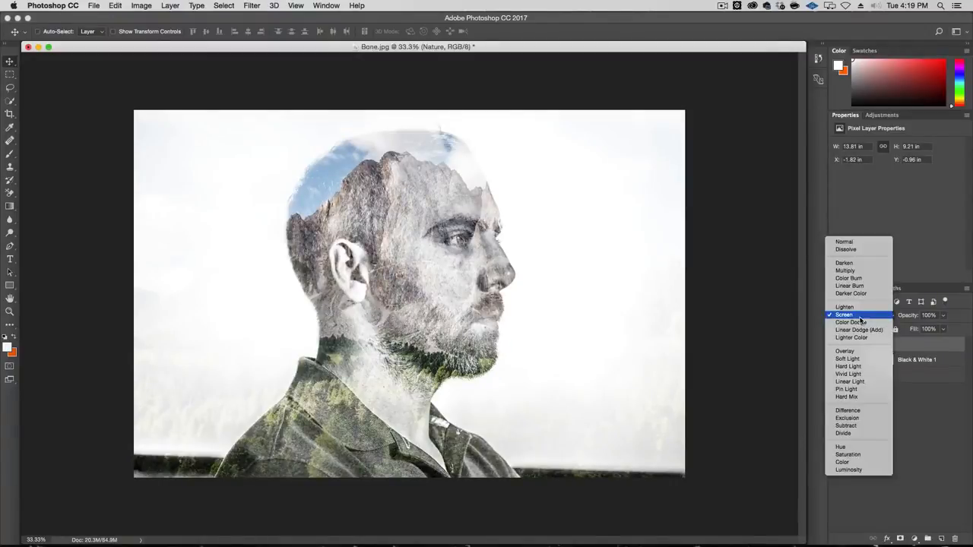
{"action": "left_click", "coordinate": [873, 271]}
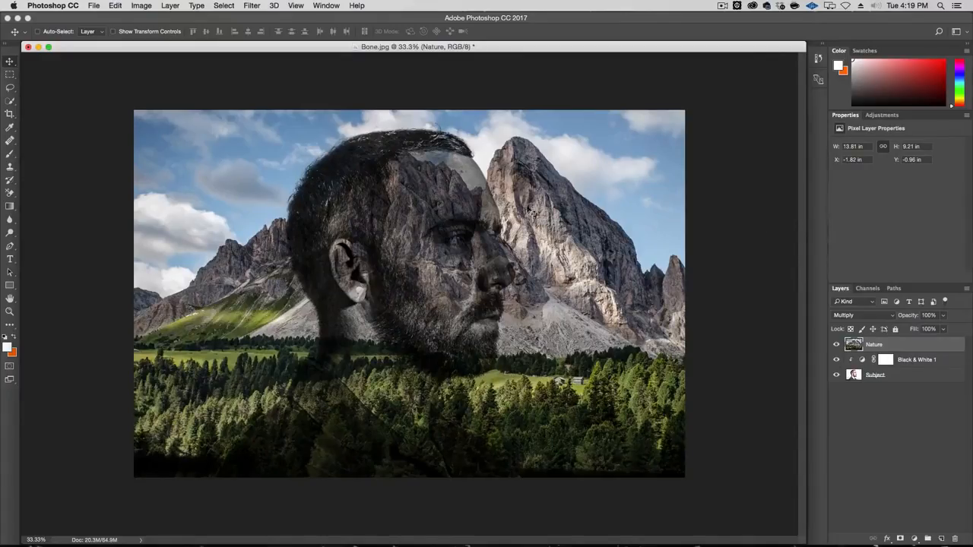
{"action": "left_click_drag", "start_coordinate": [532, 214], "coordinate": [554, 213]}
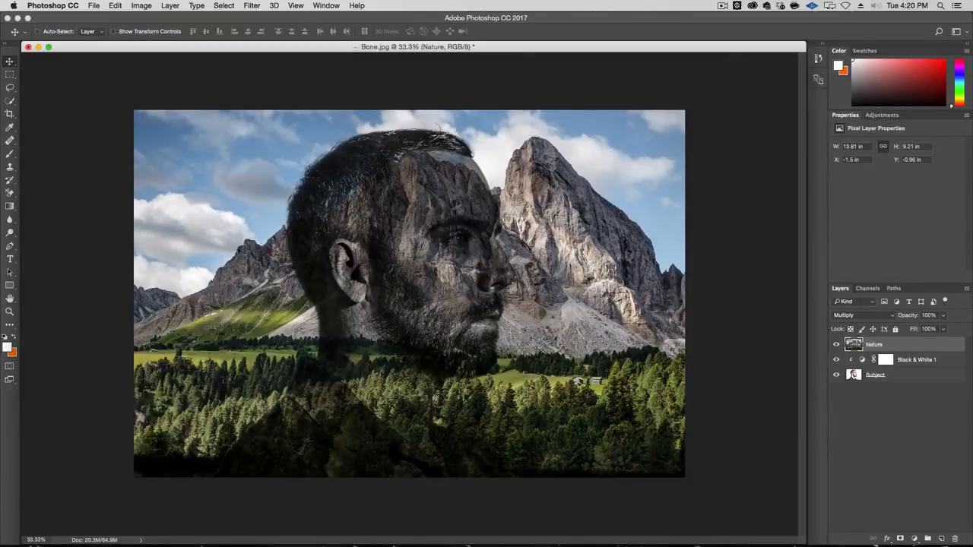
{"action": "left_click", "coordinate": [870, 316]}
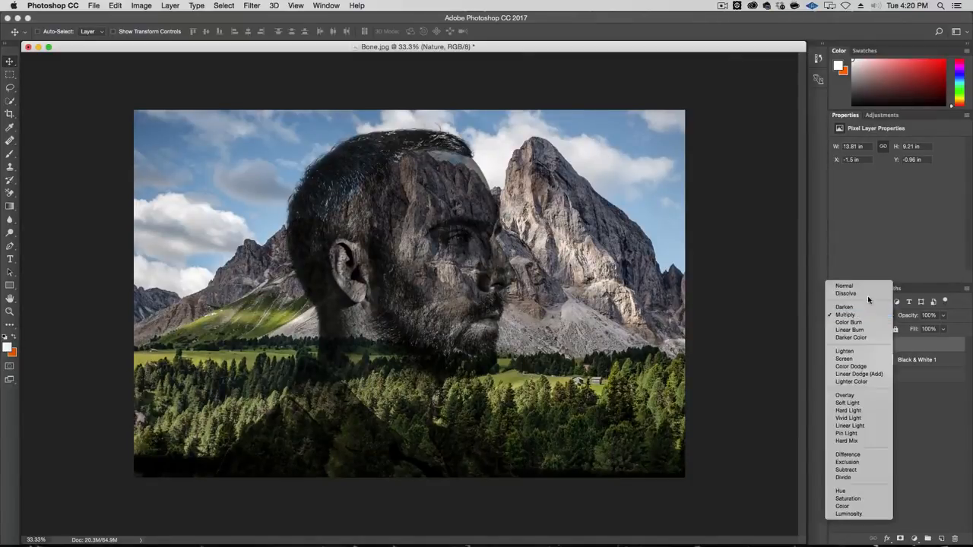
{"action": "left_click", "coordinate": [859, 360]}
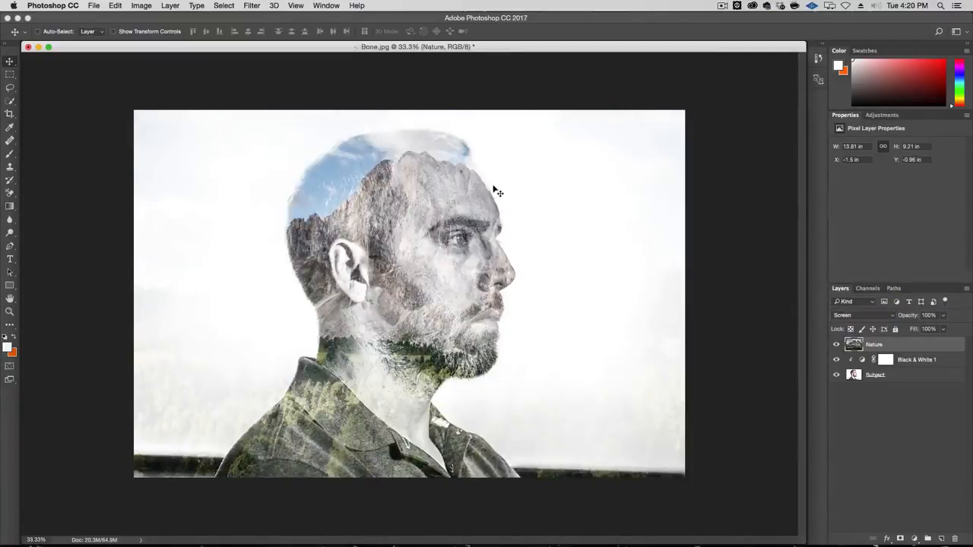
Lower the Subject layer's opacity to 65% and select the Nature layer again
{"action": "left_click", "coordinate": [908, 376]}
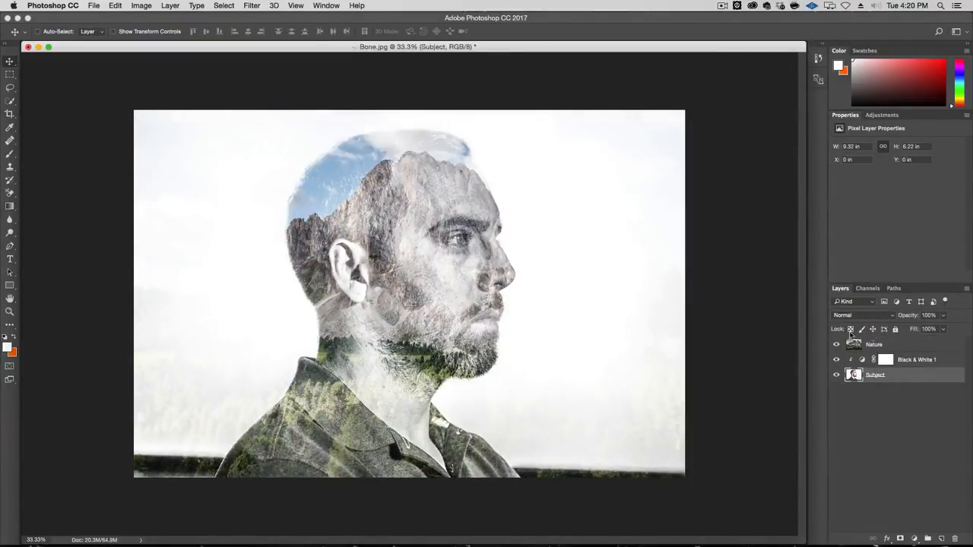
{"action": "left_click", "coordinate": [941, 317]}
{"action": "left_click_drag", "start_coordinate": [943, 329], "coordinate": [927, 332]}
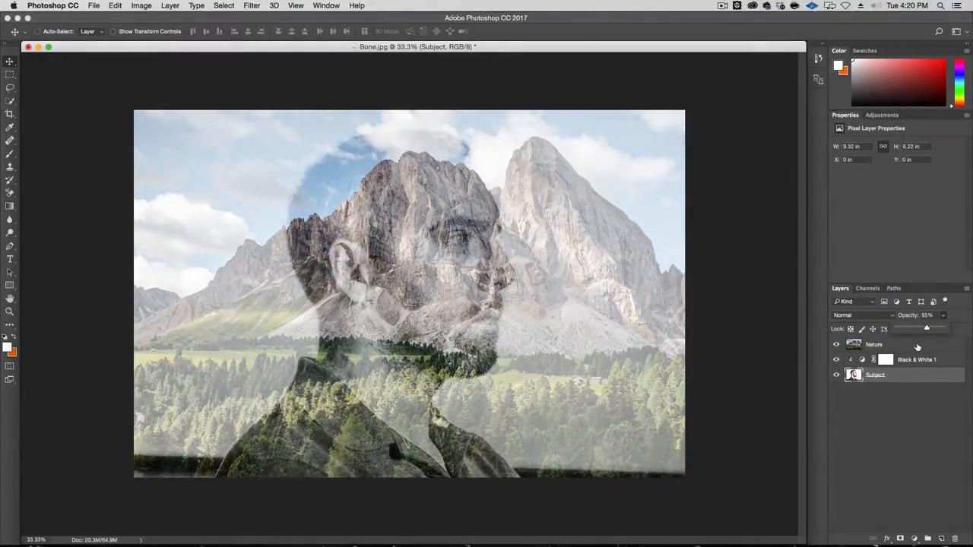
{"action": "left_click", "coordinate": [939, 345]}
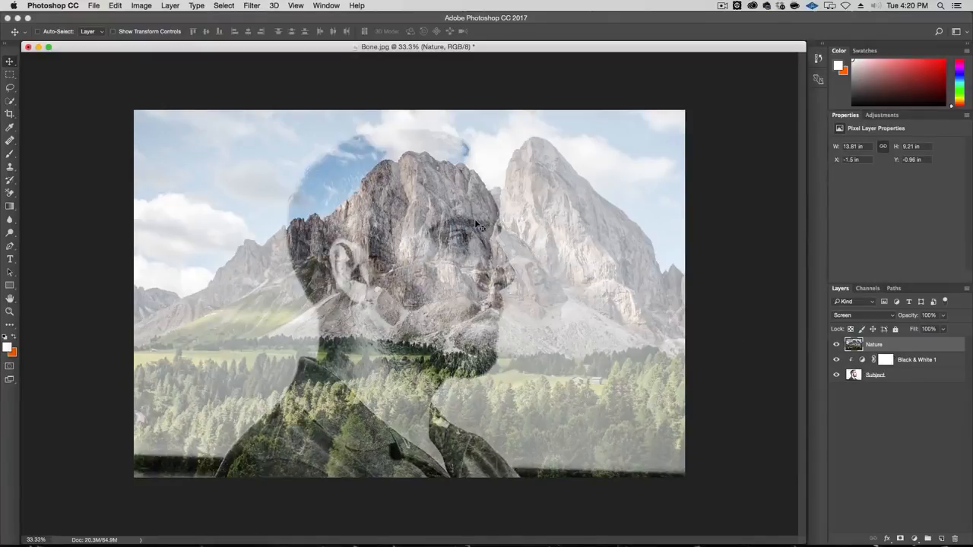
Scale the Nature layer down to about 75% and shift it upward so the peaks sit inside the man's head
{"action": "key", "text": "super+t"}
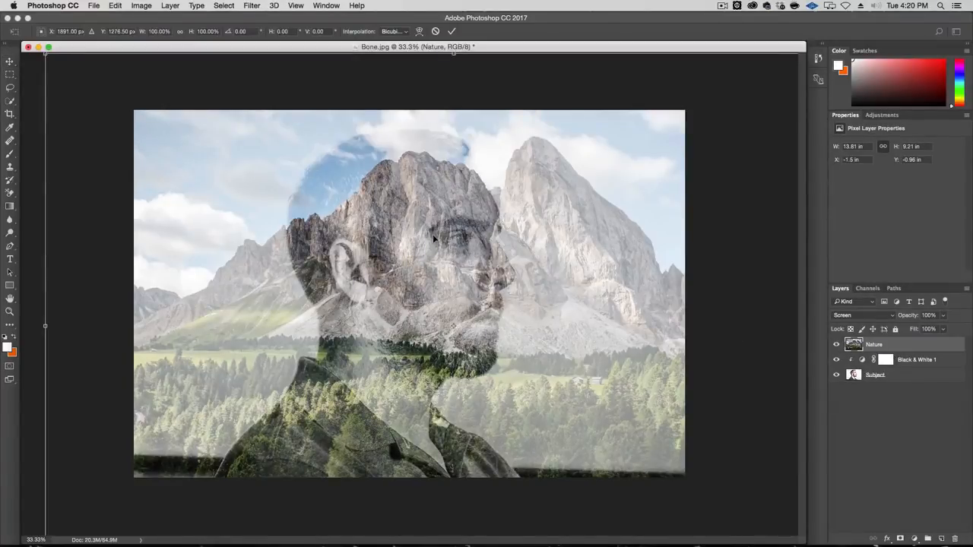
{"action": "mouse_move", "coordinate": [482, 194]}
{"action": "left_mouse_down"}
{"action": "mouse_move", "coordinate": [499, 189]}
{"action": "mouse_move", "coordinate": [482, 187]}
{"action": "left_mouse_up"}
{"action": "left_click_drag", "start_coordinate": [164, 158], "coordinate": [169, 229]}
{"action": "left_click_drag", "start_coordinate": [47, 115], "coordinate": [120, 164]}
{"action": "left_click_drag", "start_coordinate": [410, 338], "coordinate": [409, 234]}
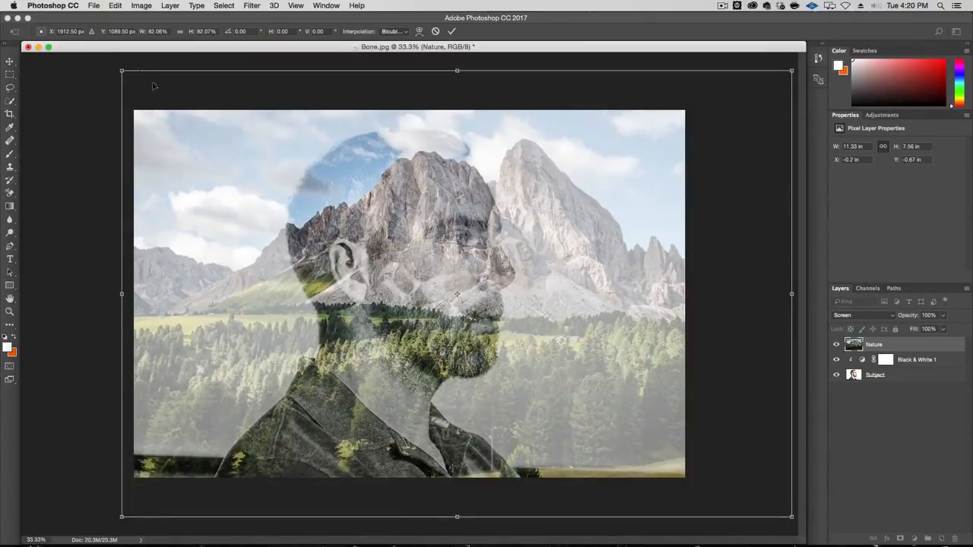
{"action": "left_click_drag", "start_coordinate": [123, 73], "coordinate": [146, 91]}
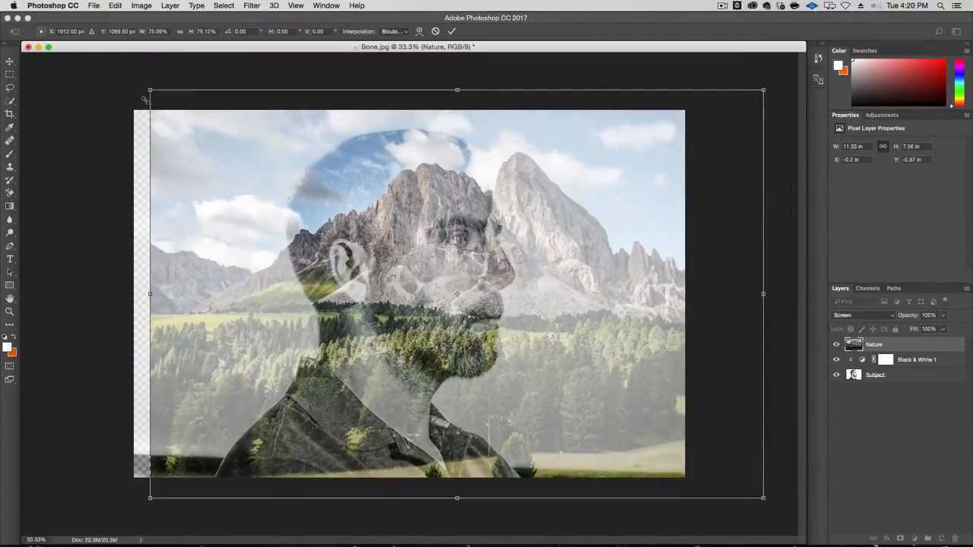
{"action": "left_click_drag", "start_coordinate": [404, 297], "coordinate": [413, 281]}
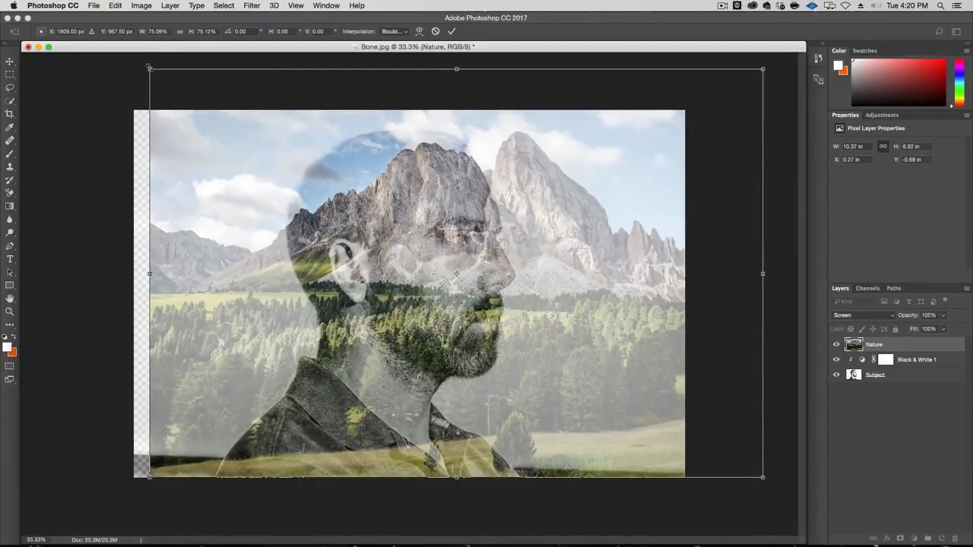
Fine-tune the Nature layer's transform to about 74.4% scale at X 0.34 in, Y -0.63 in, and apply it
{"action": "left_click_drag", "start_coordinate": [149, 67], "coordinate": [175, 86]}
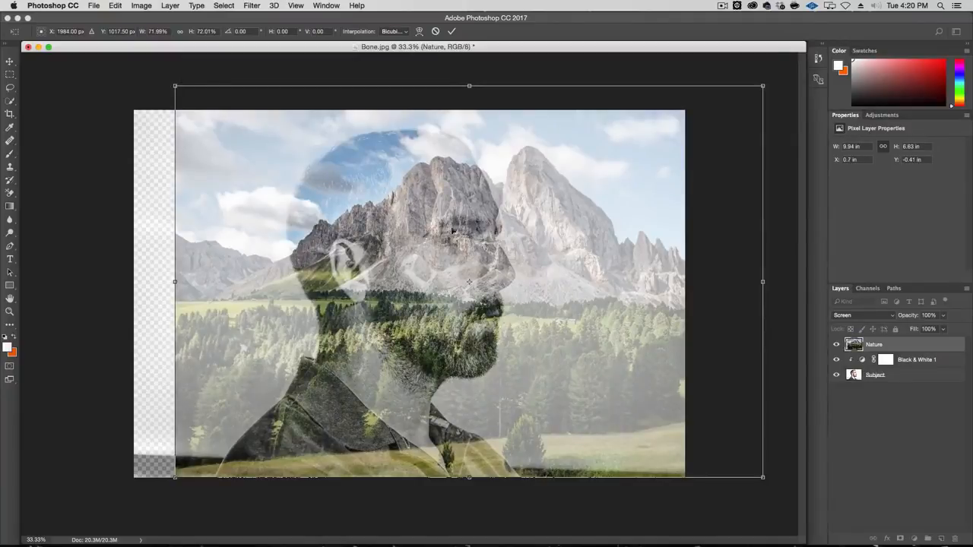
{"action": "left_click_drag", "start_coordinate": [464, 231], "coordinate": [458, 232]}
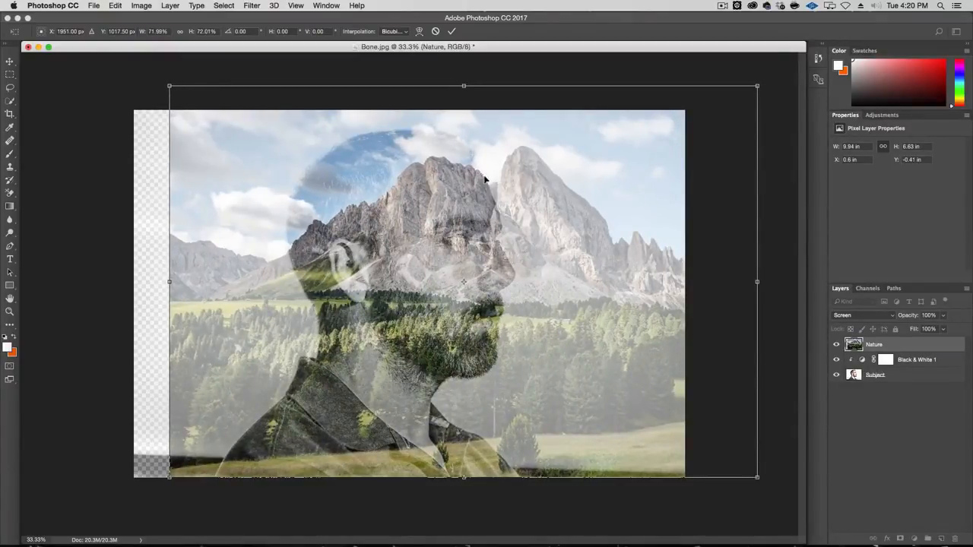
{"action": "left_click_drag", "start_coordinate": [171, 86], "coordinate": [152, 68]}
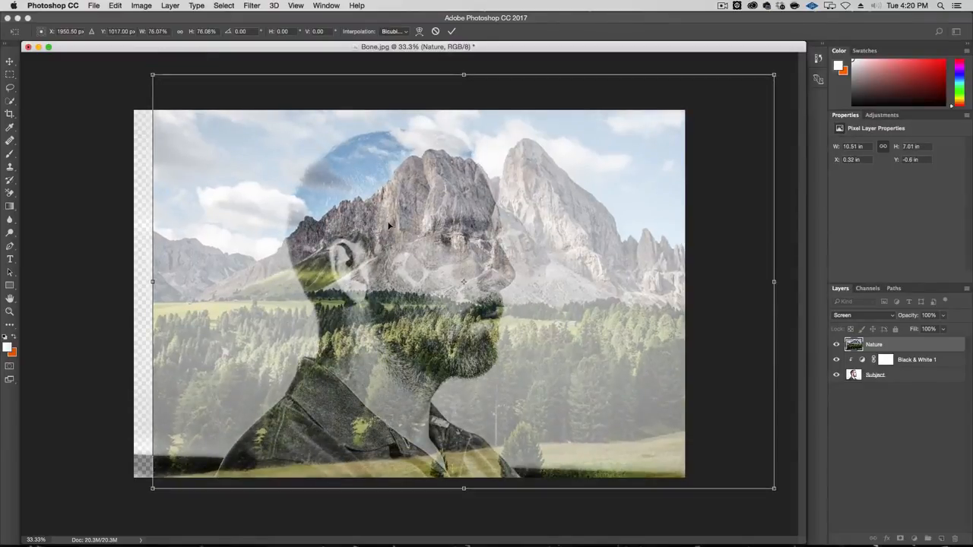
{"action": "left_click_drag", "start_coordinate": [389, 225], "coordinate": [383, 218]}
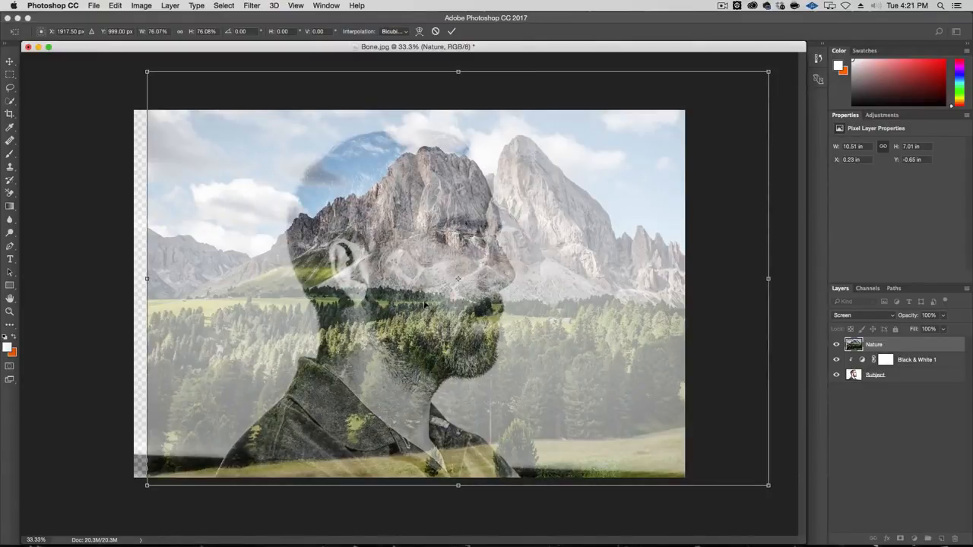
{"action": "left_click_drag", "start_coordinate": [528, 311], "coordinate": [533, 307]}
{"action": "left_click_drag", "start_coordinate": [146, 64], "coordinate": [159, 73]}
{"action": "left_click_drag", "start_coordinate": [540, 206], "coordinate": [537, 201]}
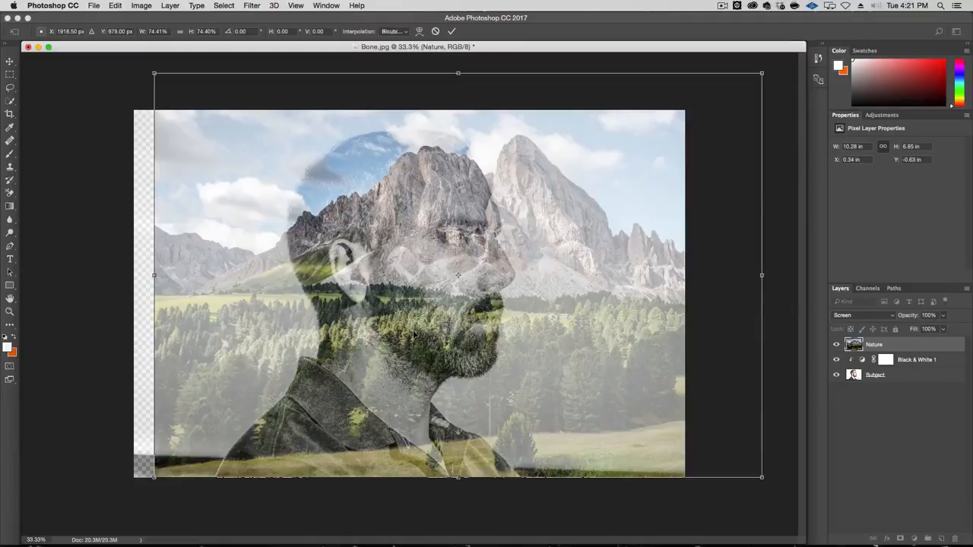
{"action": "key", "text": "Return"}
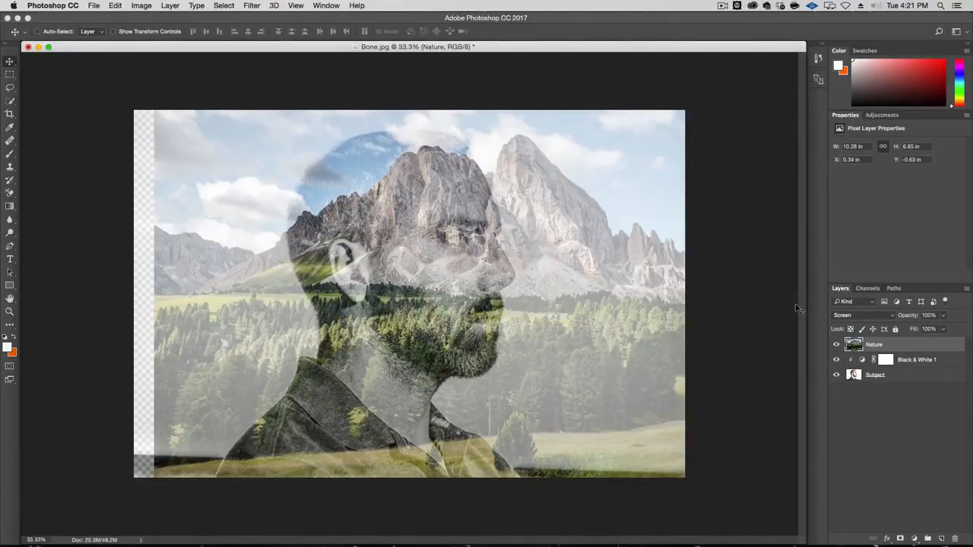
Restore the Subject layer's opacity to 100% and hide the Nature layer
{"action": "left_click", "coordinate": [912, 375]}
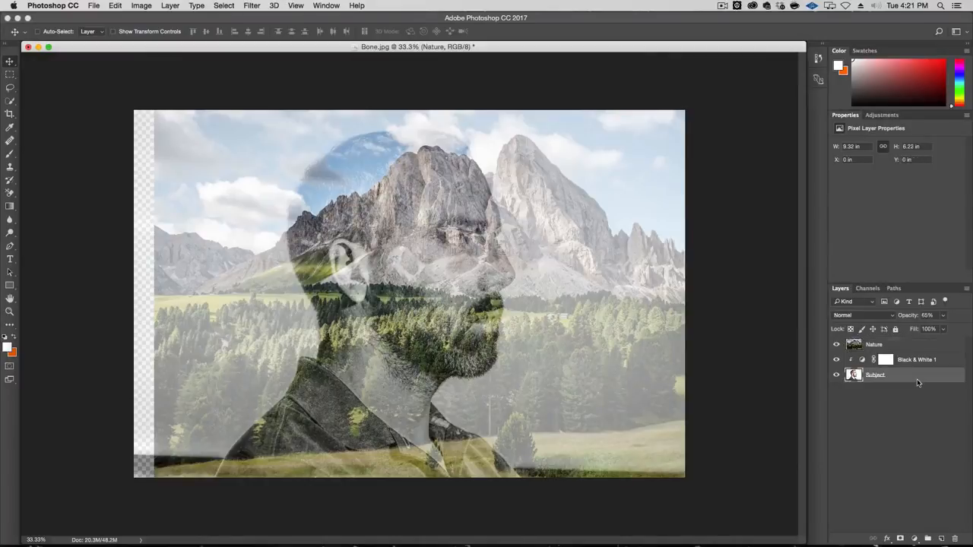
{"action": "left_click_drag", "start_coordinate": [942, 314], "coordinate": [971, 327]}
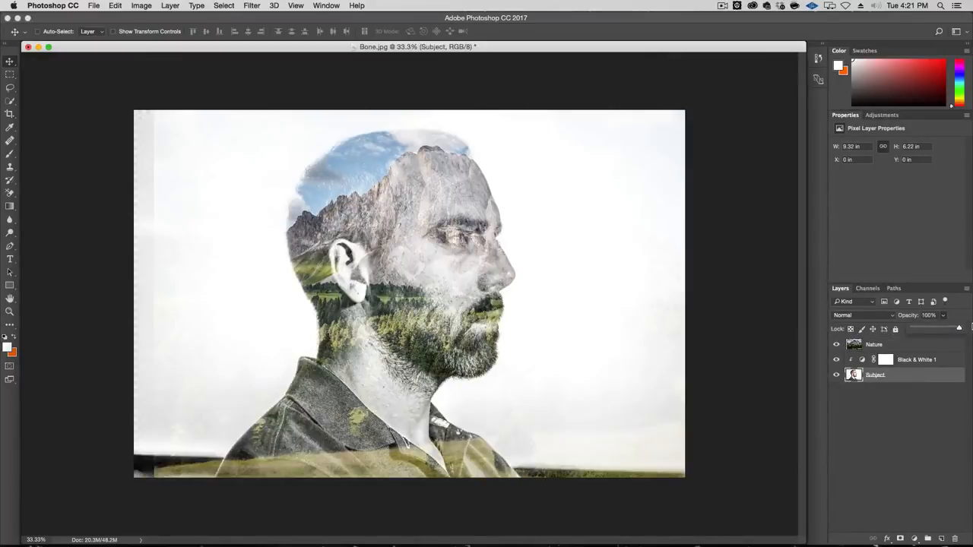
{"action": "left_click", "coordinate": [837, 346]}
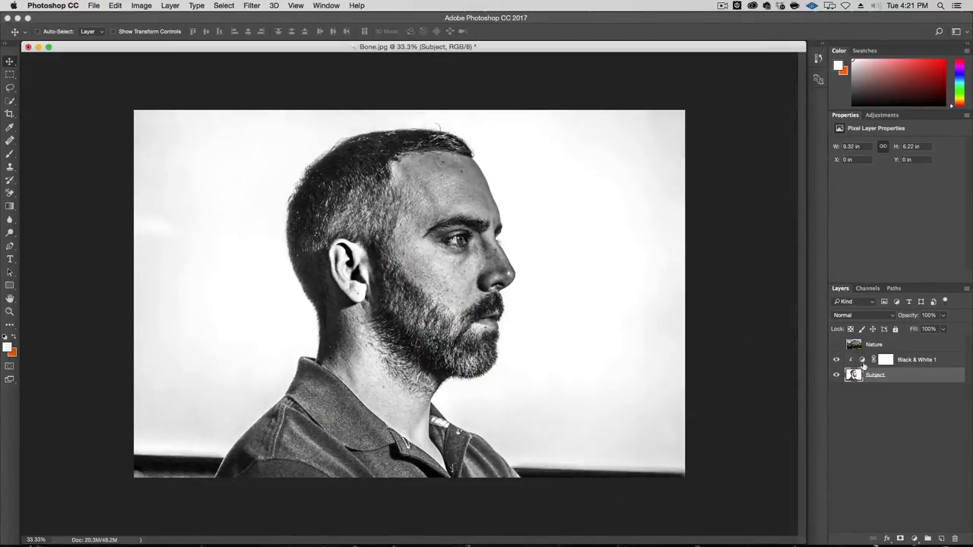
Select the background around the man with the Quick Selection tool and invert the selection to isolate him
{"action": "left_click", "coordinate": [8, 101]}
{"action": "mouse_move", "coordinate": [224, 388]}
{"action": "left_mouse_down"}
{"action": "mouse_move", "coordinate": [196, 413]}
{"action": "mouse_move", "coordinate": [255, 352]}
{"action": "mouse_move", "coordinate": [275, 313]}
{"action": "mouse_move", "coordinate": [251, 216]}
{"action": "mouse_move", "coordinate": [336, 139]}
{"action": "mouse_move", "coordinate": [443, 121]}
{"action": "mouse_move", "coordinate": [425, 114]}
{"action": "mouse_move", "coordinate": [457, 119]}
{"action": "mouse_move", "coordinate": [534, 174]}
{"action": "mouse_move", "coordinate": [549, 324]}
{"action": "mouse_move", "coordinate": [533, 379]}
{"action": "mouse_move", "coordinate": [500, 410]}
{"action": "mouse_move", "coordinate": [527, 449]}
{"action": "mouse_move", "coordinate": [560, 463]}
{"action": "mouse_move", "coordinate": [546, 472]}
{"action": "mouse_move", "coordinate": [539, 459]}
{"action": "mouse_move", "coordinate": [522, 475]}
{"action": "mouse_move", "coordinate": [609, 480]}
{"action": "left_mouse_up"}
{"action": "left_click_drag", "start_coordinate": [200, 472], "coordinate": [189, 489]}
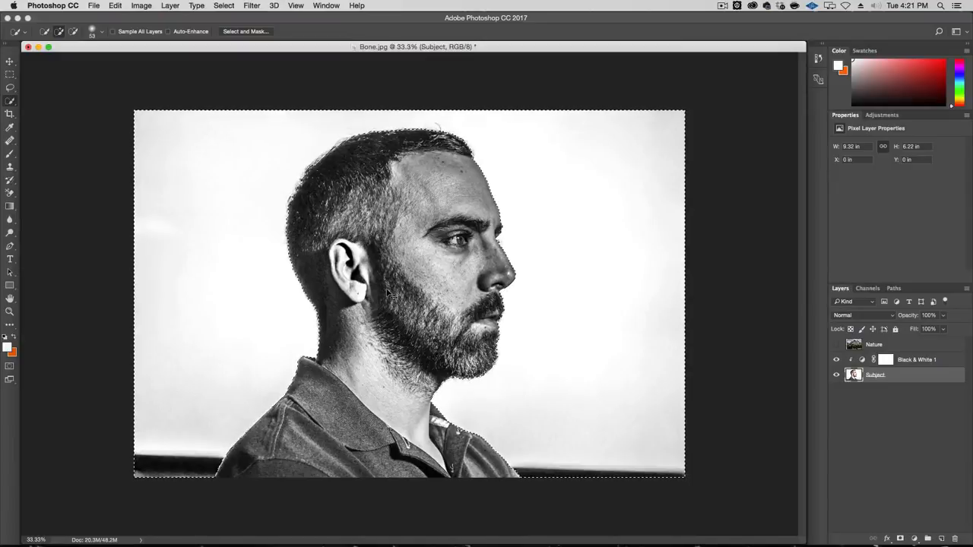
{"action": "key", "text": "super+shift+i"}
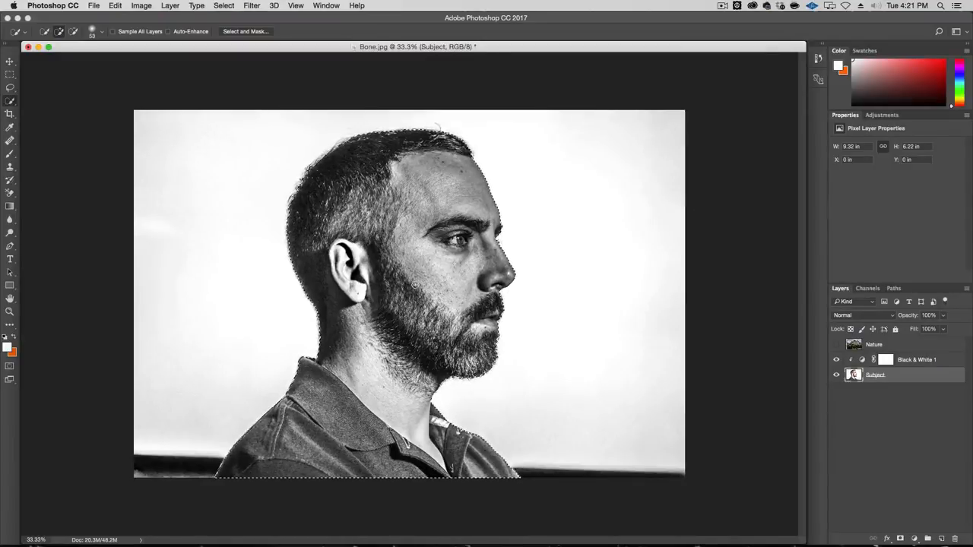
{"action": "left_click", "coordinate": [225, 6]}
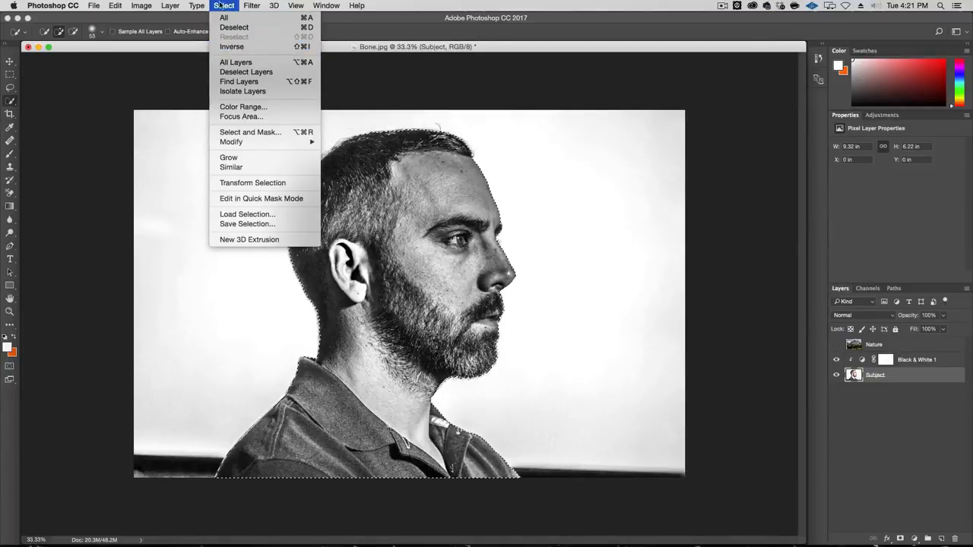
{"action": "left_click", "coordinate": [223, 5]}
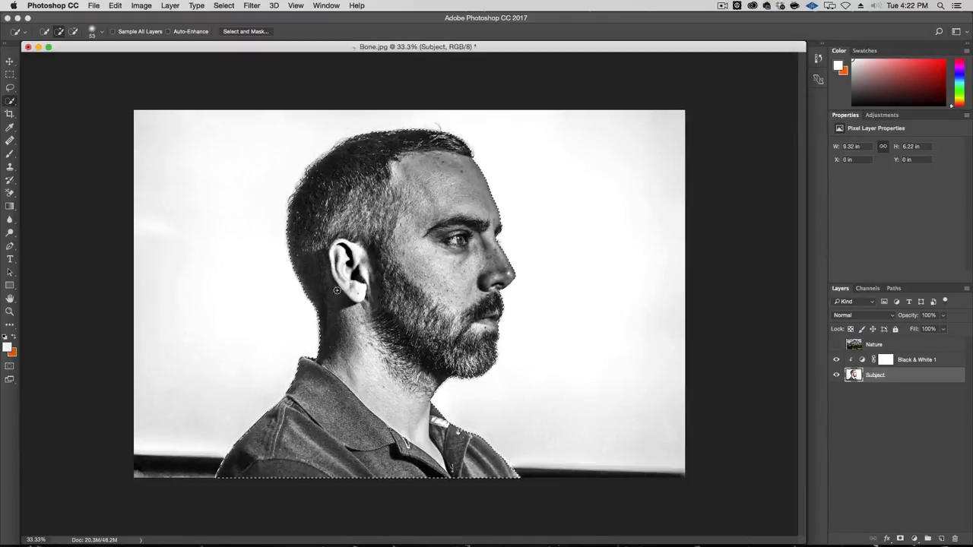
Enter Select and Mask and refine the selection edge along the hair at the back and top of the head
{"action": "left_click", "coordinate": [245, 32]}
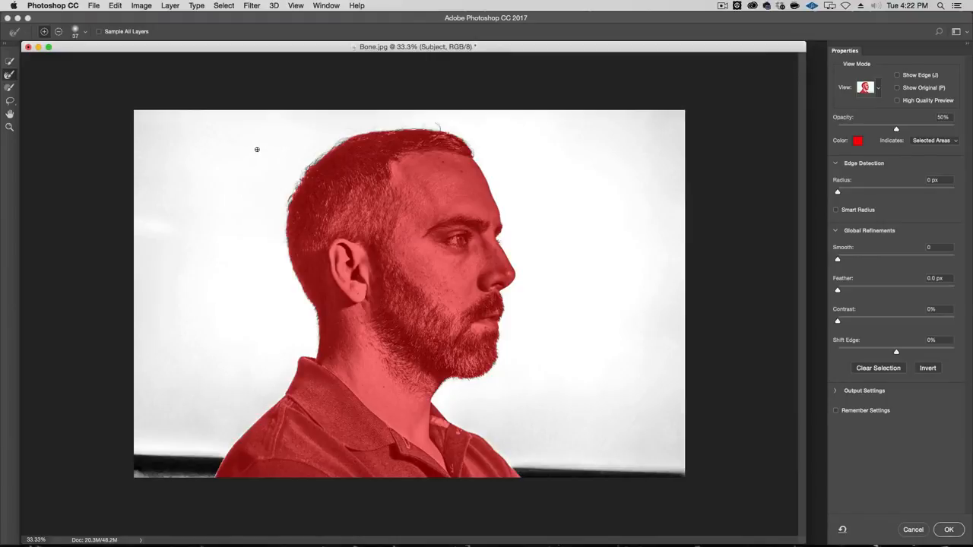
{"action": "left_click", "coordinate": [8, 76]}
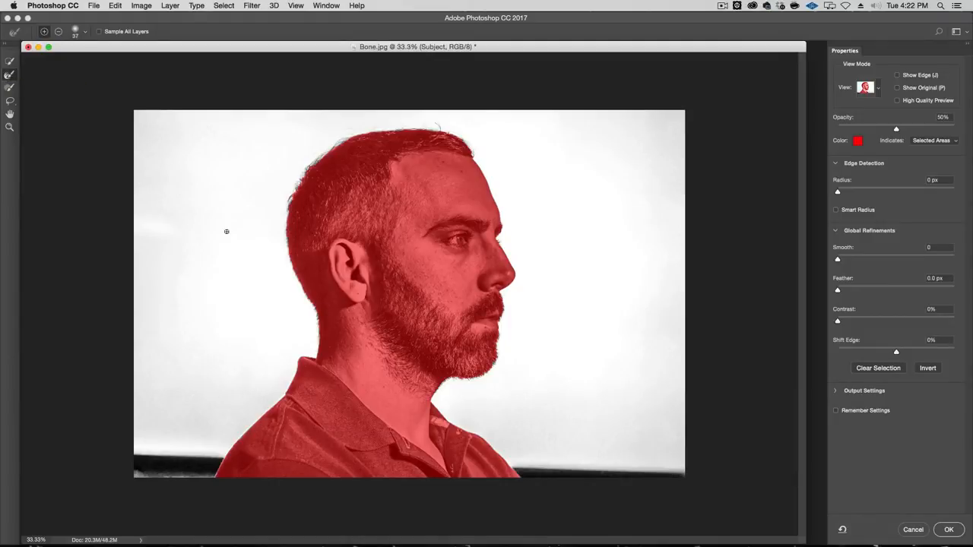
{"action": "left_click_drag", "start_coordinate": [233, 275], "coordinate": [251, 274]}
{"action": "mouse_move", "coordinate": [250, 230]}
{"action": "left_mouse_down"}
{"action": "mouse_move", "coordinate": [257, 220]}
{"action": "mouse_move", "coordinate": [256, 311]}
{"action": "mouse_move", "coordinate": [256, 185]}
{"action": "mouse_move", "coordinate": [235, 183]}
{"action": "left_mouse_up"}
{"action": "key", "text": "super+equal"}
{"action": "key", "text": "super+equal"}
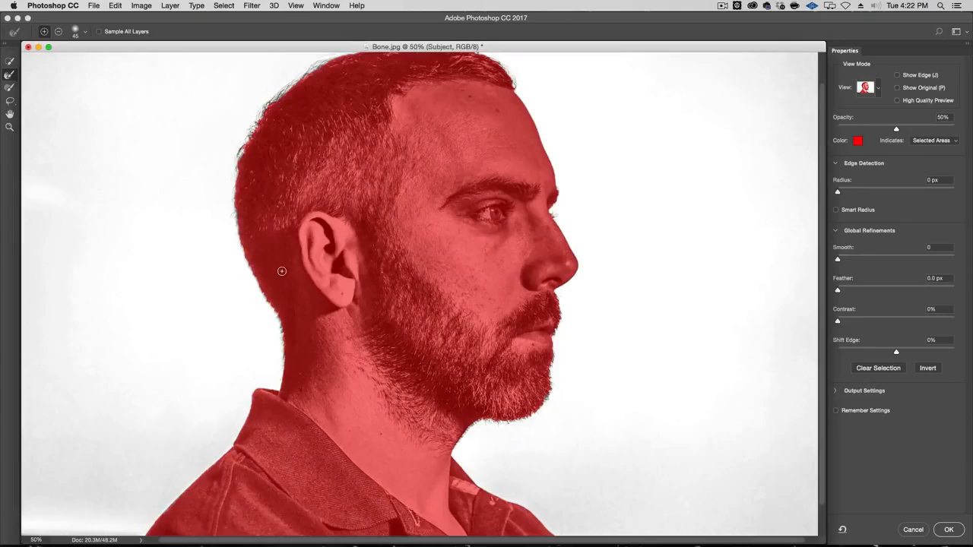
{"action": "mouse_move", "coordinate": [193, 402]}
{"action": "left_mouse_down"}
{"action": "mouse_move", "coordinate": [372, 299]}
{"action": "mouse_move", "coordinate": [367, 234]}
{"action": "mouse_move", "coordinate": [331, 179]}
{"action": "mouse_move", "coordinate": [345, 211]}
{"action": "mouse_move", "coordinate": [321, 152]}
{"action": "mouse_move", "coordinate": [328, 164]}
{"action": "mouse_move", "coordinate": [307, 95]}
{"action": "mouse_move", "coordinate": [311, 58]}
{"action": "mouse_move", "coordinate": [297, 222]}
{"action": "left_mouse_up"}
{"action": "mouse_move", "coordinate": [294, 219]}
{"action": "left_mouse_down"}
{"action": "mouse_move", "coordinate": [297, 177]}
{"action": "mouse_move", "coordinate": [329, 120]}
{"action": "mouse_move", "coordinate": [405, 57]}
{"action": "mouse_move", "coordinate": [314, 200]}
{"action": "left_mouse_up"}
{"action": "mouse_move", "coordinate": [315, 112]}
{"action": "left_mouse_down"}
{"action": "mouse_move", "coordinate": [514, 90]}
{"action": "mouse_move", "coordinate": [501, 80]}
{"action": "mouse_move", "coordinate": [549, 103]}
{"action": "mouse_move", "coordinate": [573, 143]}
{"action": "left_mouse_up"}
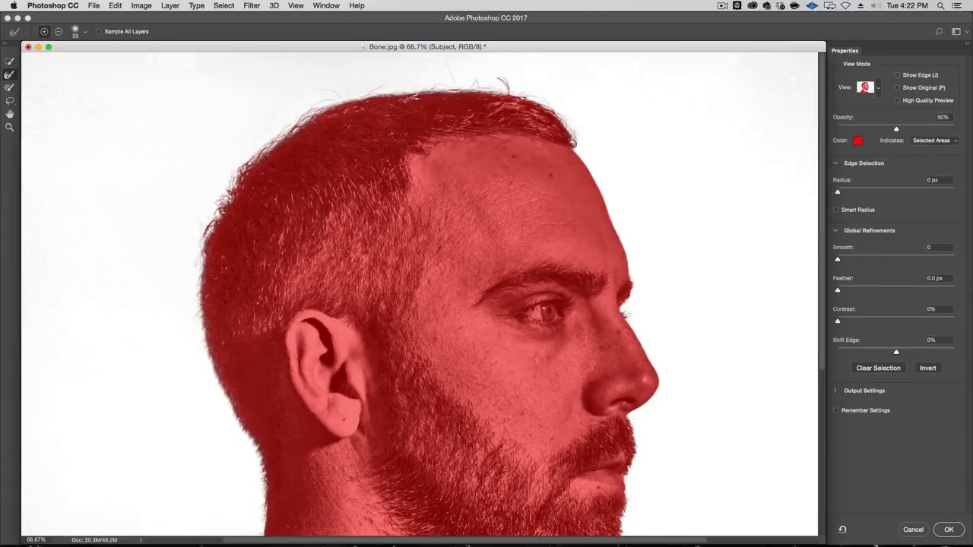
Refine the selection edge along the eyelashes, beard and neck, and apply the refined selection
{"action": "left_click_drag", "start_coordinate": [677, 239], "coordinate": [541, 120]}
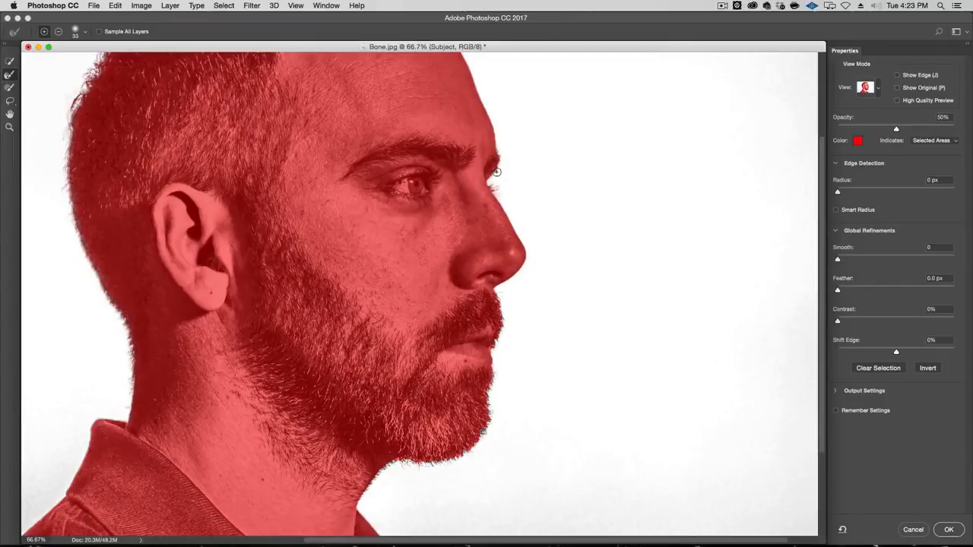
{"action": "left_click_drag", "start_coordinate": [536, 213], "coordinate": [552, 117]}
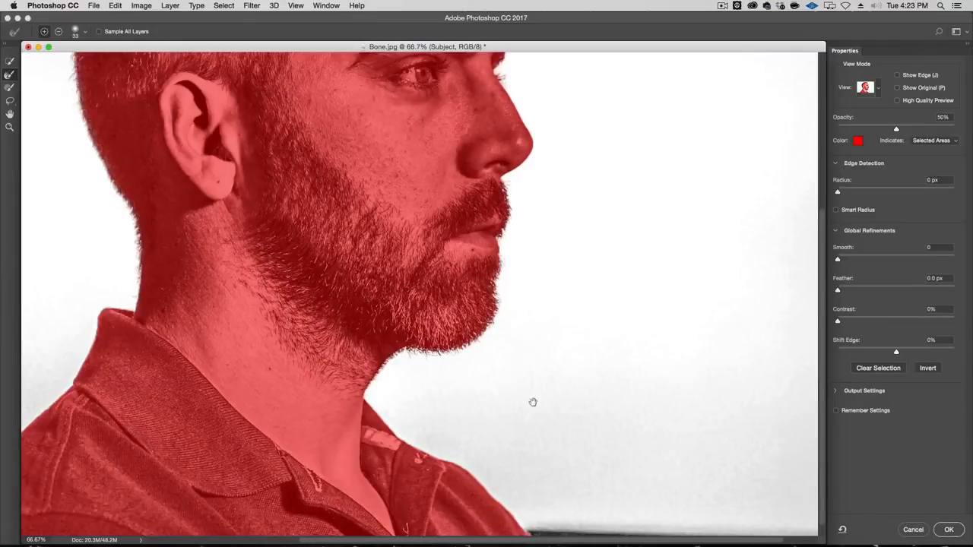
{"action": "left_click_drag", "start_coordinate": [530, 399], "coordinate": [504, 244]}
{"action": "mouse_move", "coordinate": [146, 268]}
{"action": "left_mouse_down"}
{"action": "mouse_move", "coordinate": [233, 239]}
{"action": "mouse_move", "coordinate": [395, 213]}
{"action": "left_mouse_up"}
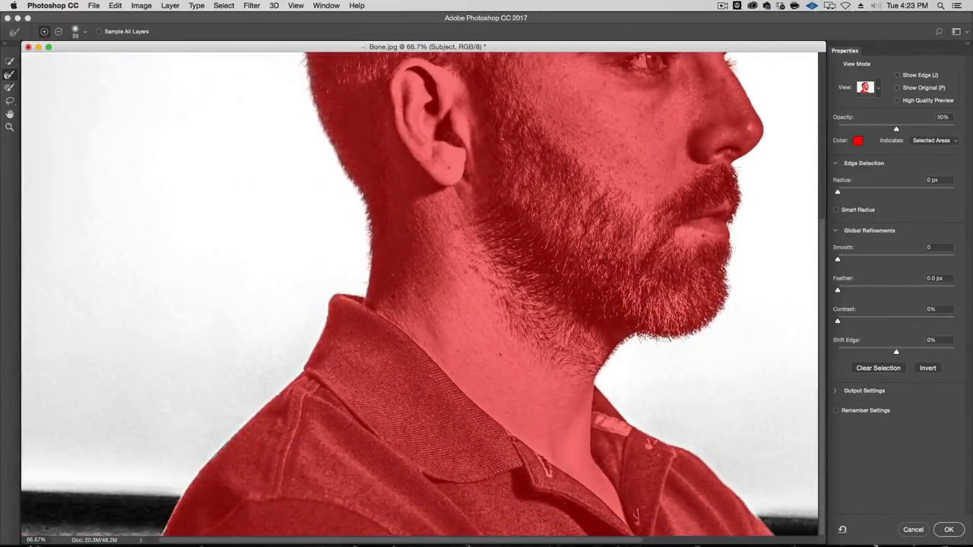
{"action": "left_click_drag", "start_coordinate": [496, 352], "coordinate": [423, 307]}
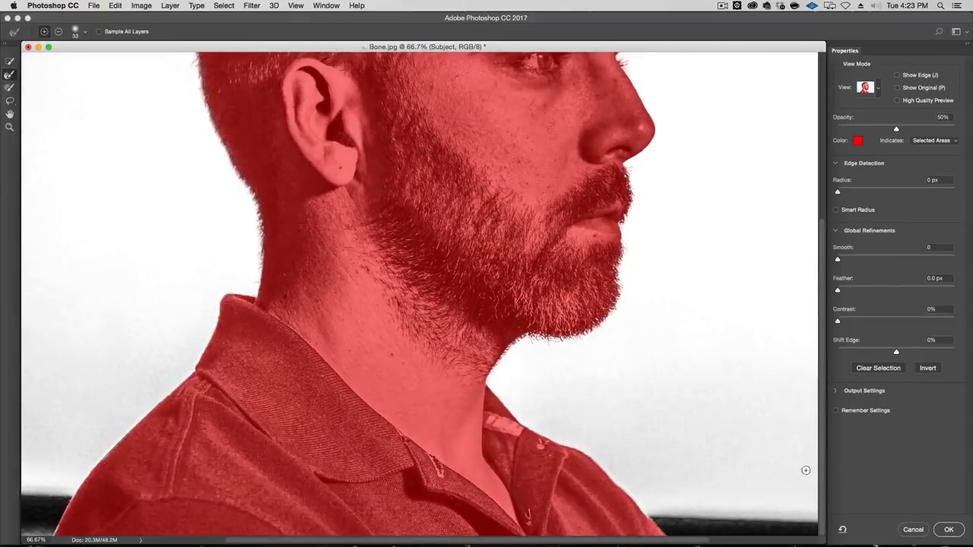
{"action": "left_click", "coordinate": [950, 531]}
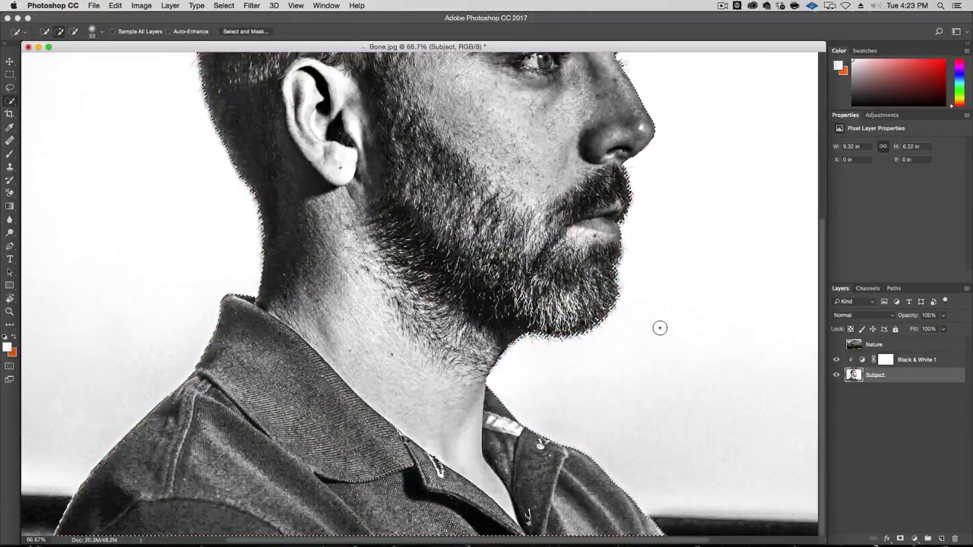
Show the Nature layer again and group the Nature, Black & White 1 and Subject layers
{"action": "key", "text": "super+minus"}
{"action": "key", "text": "super+minus"}
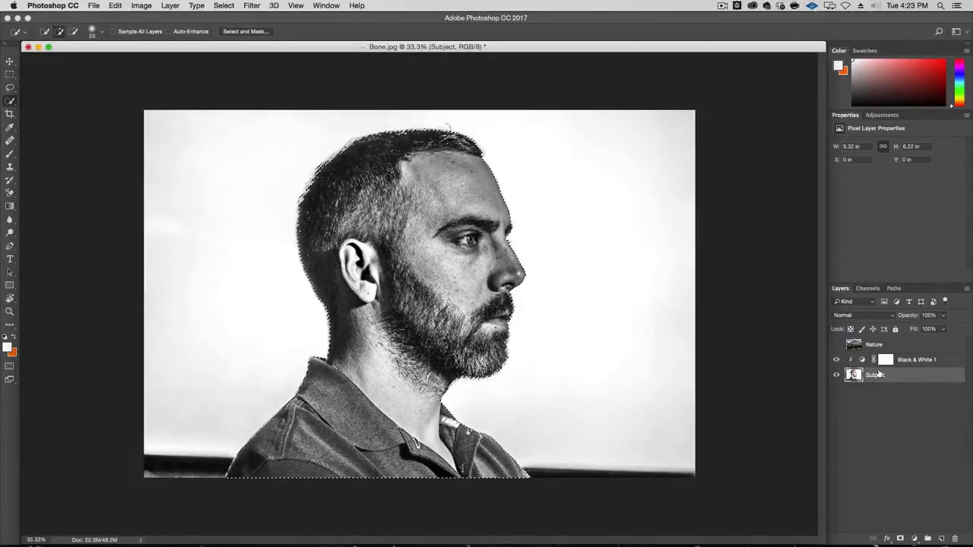
{"action": "left_click", "coordinate": [836, 346]}
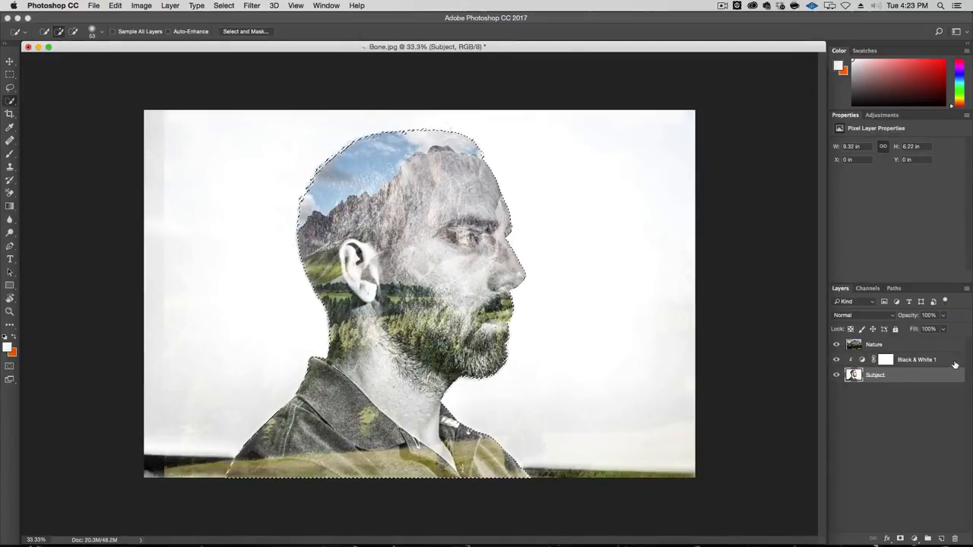
{"action": "left_click", "coordinate": [909, 346], "text": "shift"}
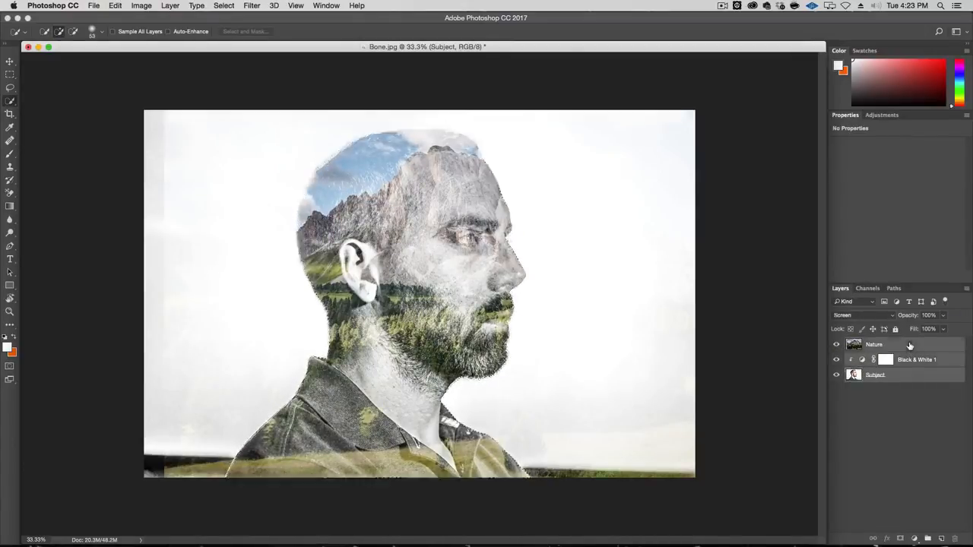
{"action": "left_click", "coordinate": [927, 541]}
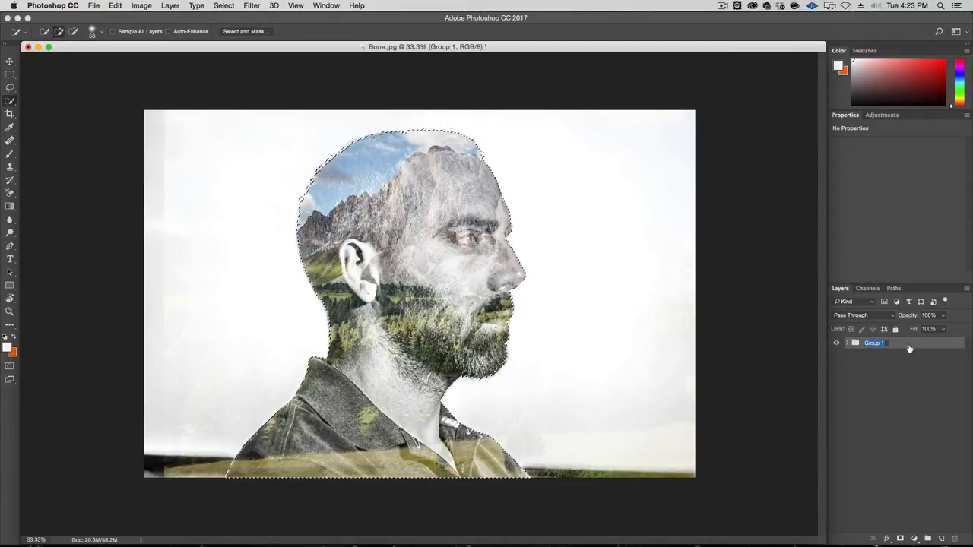
Add a layer mask to Group 1 from the man's selection and leave the group collapsed
{"action": "left_click", "coordinate": [849, 344]}
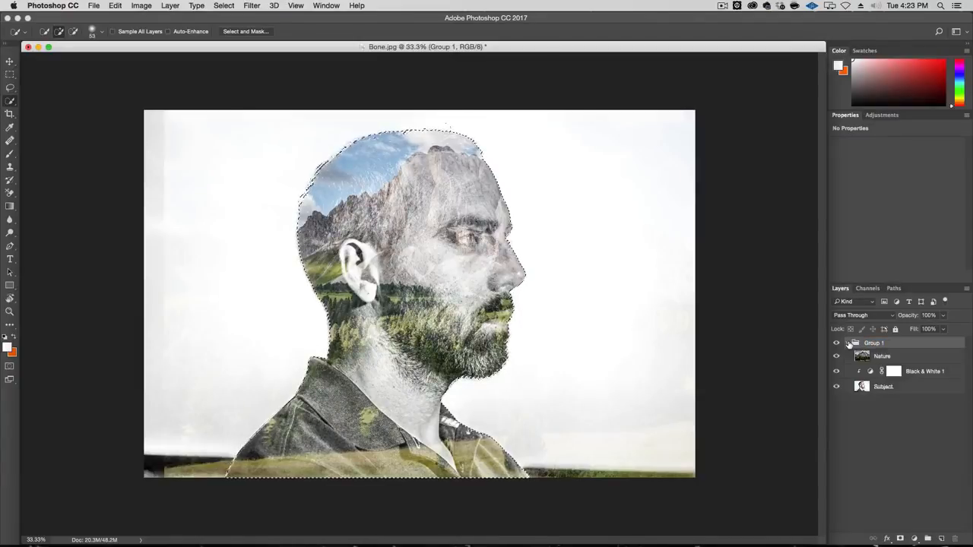
{"action": "left_click", "coordinate": [901, 539]}
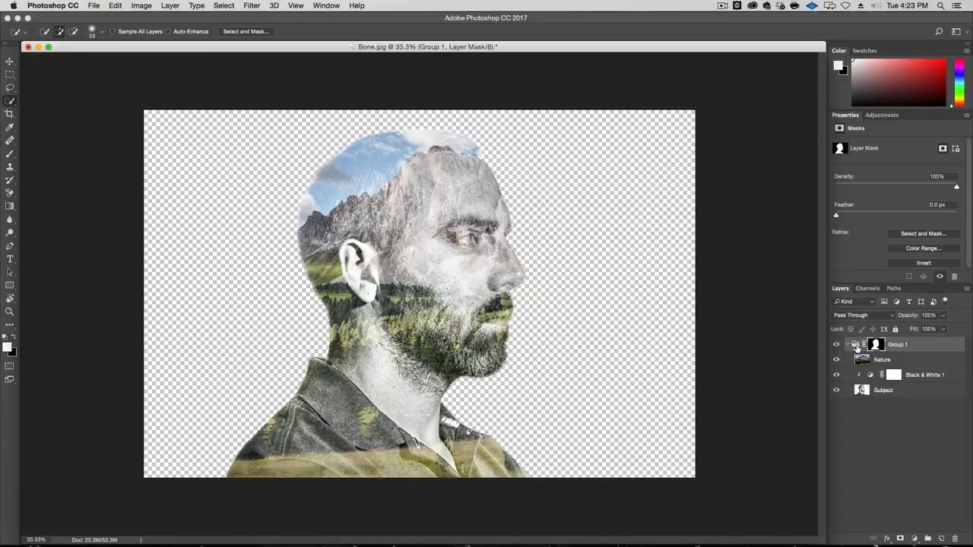
{"action": "left_click", "coordinate": [846, 345]}
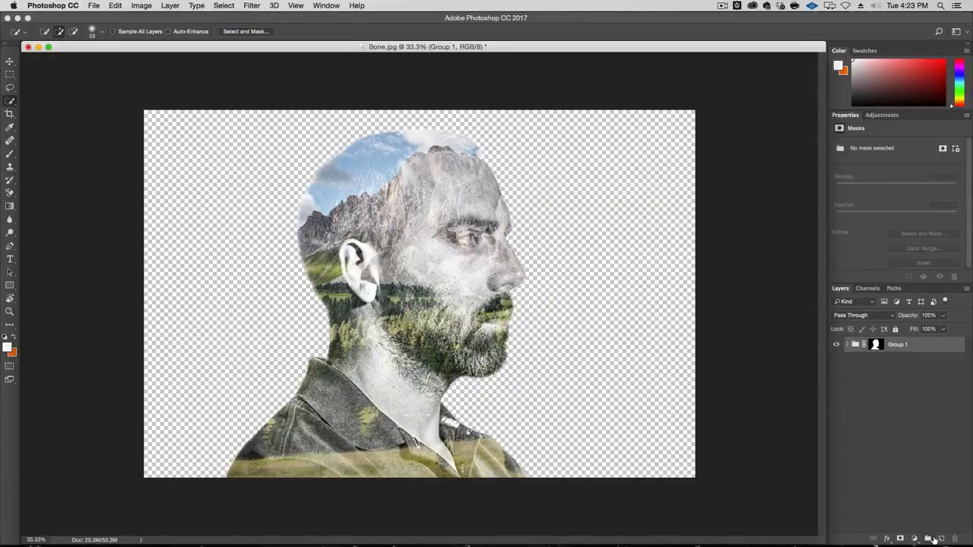
Create a new empty layer and place it below Group 1
{"action": "left_click", "coordinate": [941, 539]}
{"action": "left_click_drag", "start_coordinate": [880, 345], "coordinate": [884, 358]}
{"action": "key", "text": "super+z"}
{"action": "left_click_drag", "start_coordinate": [884, 365], "coordinate": [878, 370]}
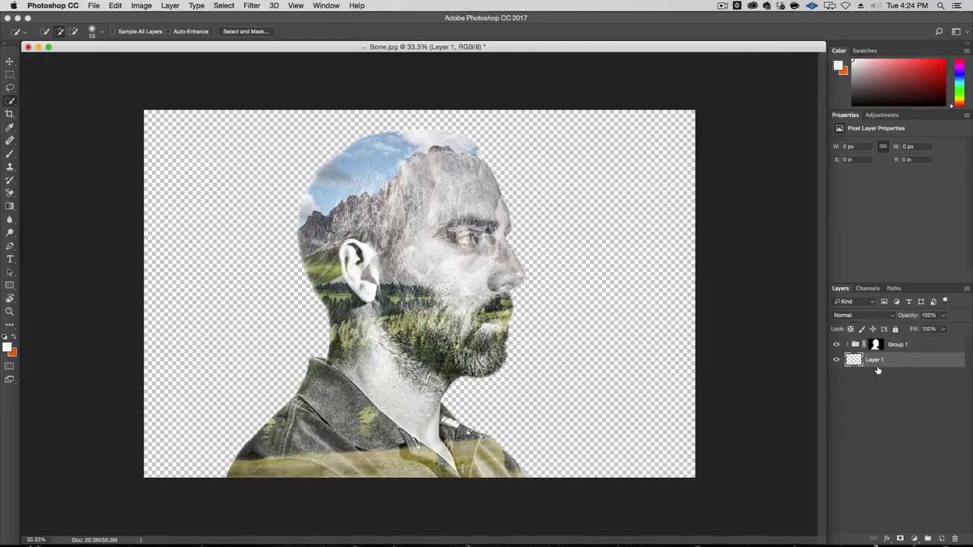
Reset the foreground and background colours to default and fill the empty layer below Group 1 with white at 100% opacity
{"action": "left_click", "coordinate": [5, 337]}
{"action": "left_click", "coordinate": [14, 337]}
{"action": "left_click", "coordinate": [141, 5]}
{"action": "mouse_move", "coordinate": [116, 6]}
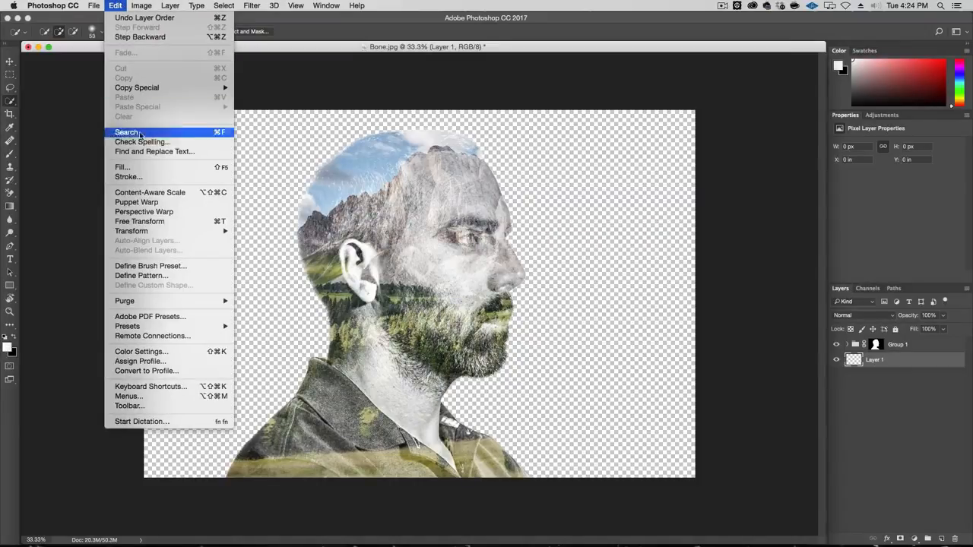
{"action": "left_click", "coordinate": [121, 166]}
{"action": "left_click", "coordinate": [674, 297]}
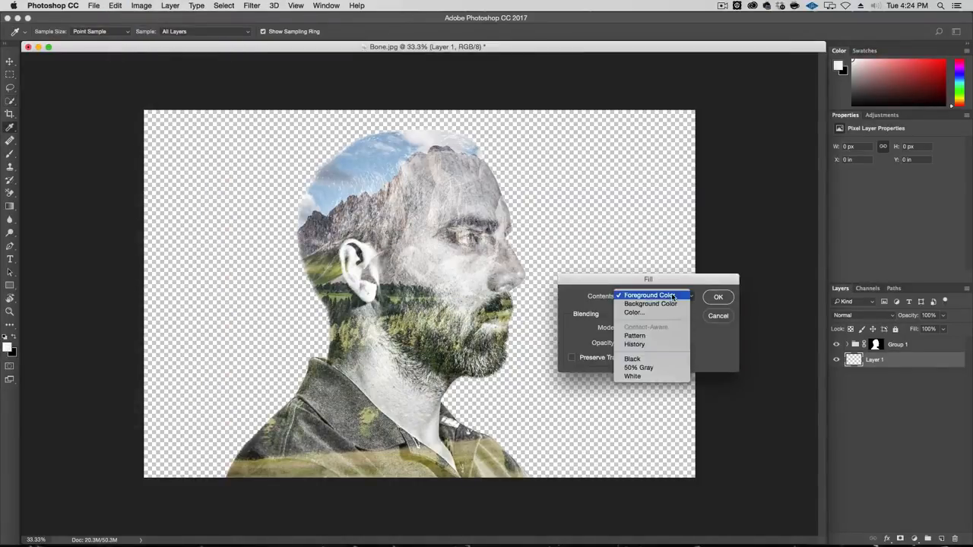
{"action": "left_click", "coordinate": [652, 377]}
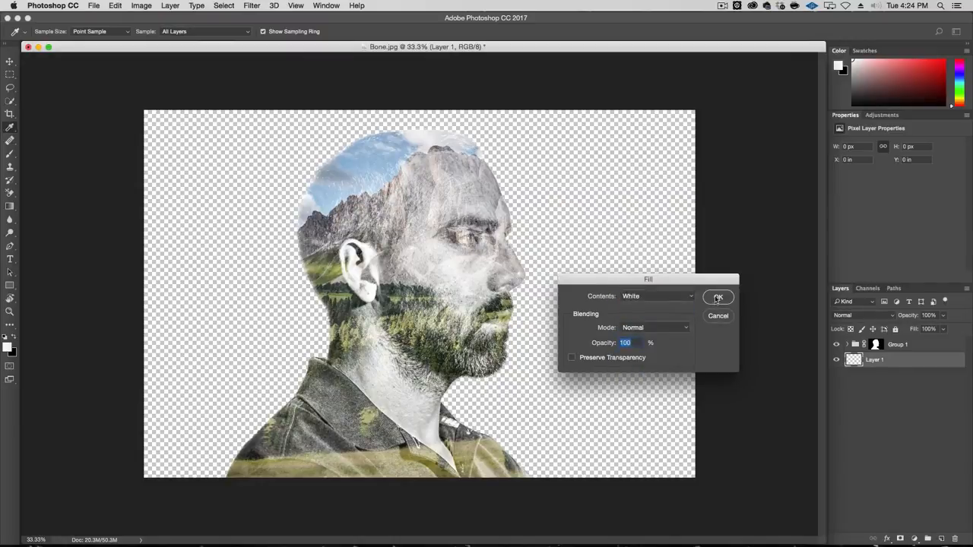
{"action": "left_click", "coordinate": [718, 298]}
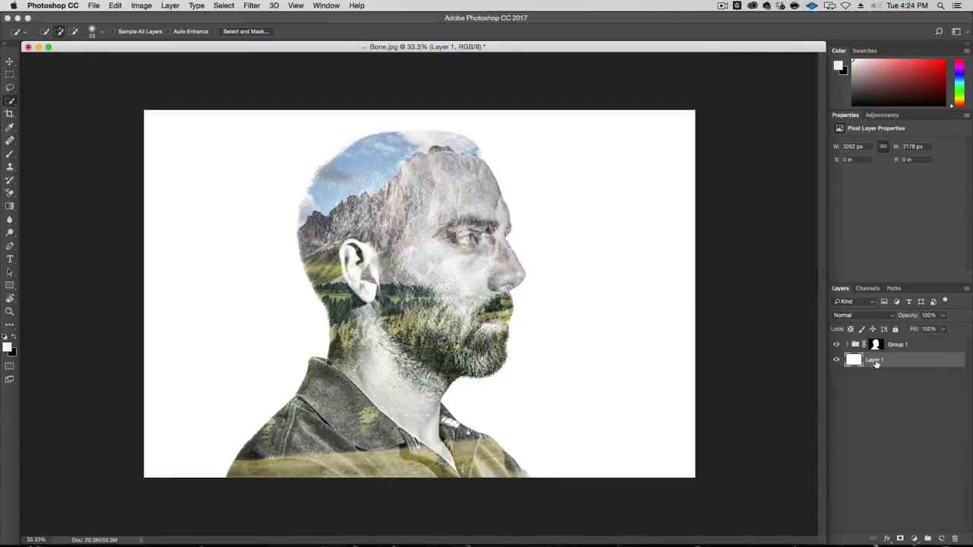
Rename the white-filled layer as White BG
{"action": "double_click", "coordinate": [875, 360]}
{"action": "type", "text": "White BG"}
{"action": "key", "text": "Return"}
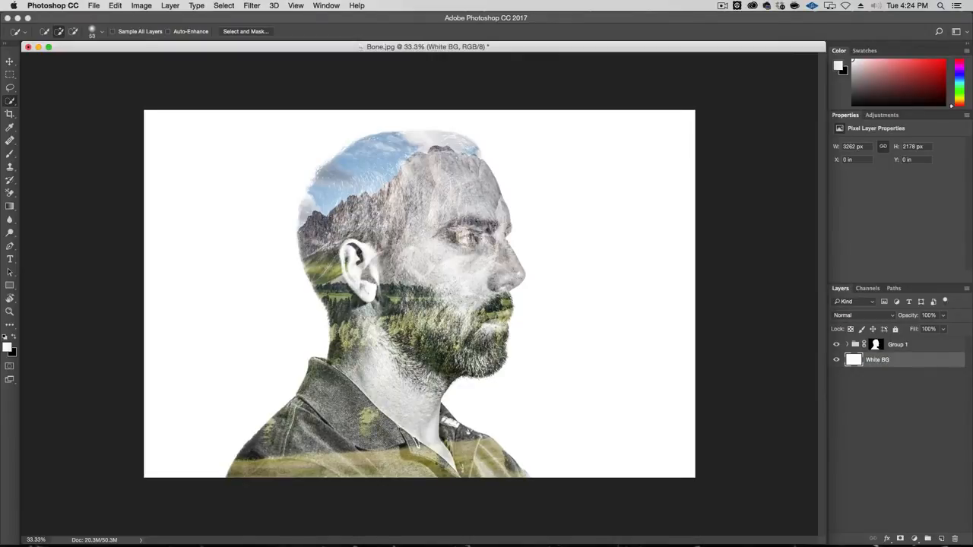
Expand Group 1, select the Nature layer, and hide and show the Subject layer again to check its effect
{"action": "left_click", "coordinate": [846, 345]}
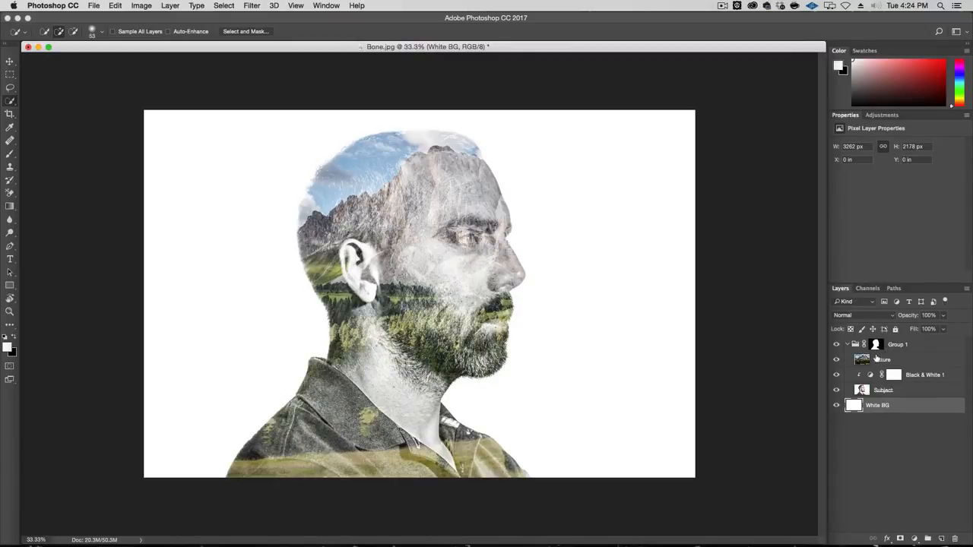
{"action": "left_click", "coordinate": [923, 348]}
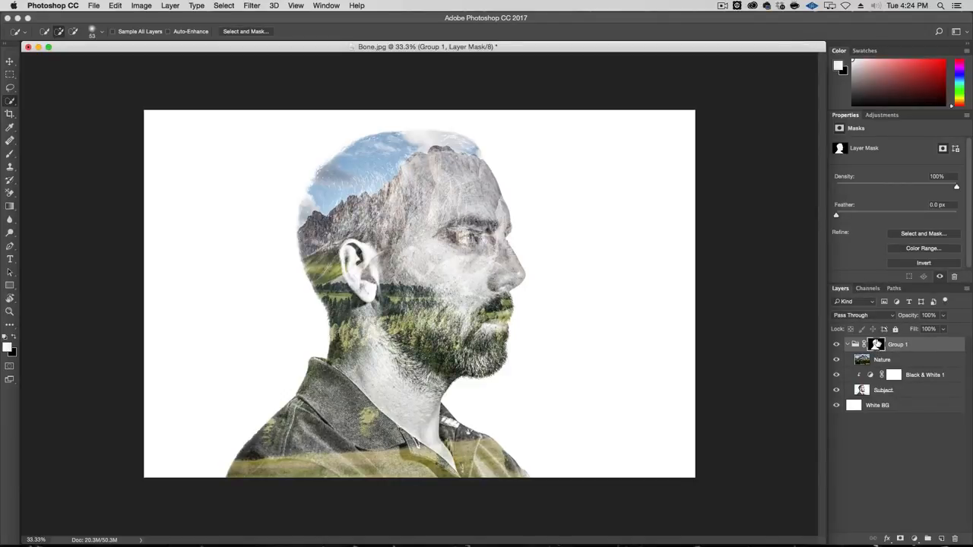
{"action": "left_click", "coordinate": [882, 360]}
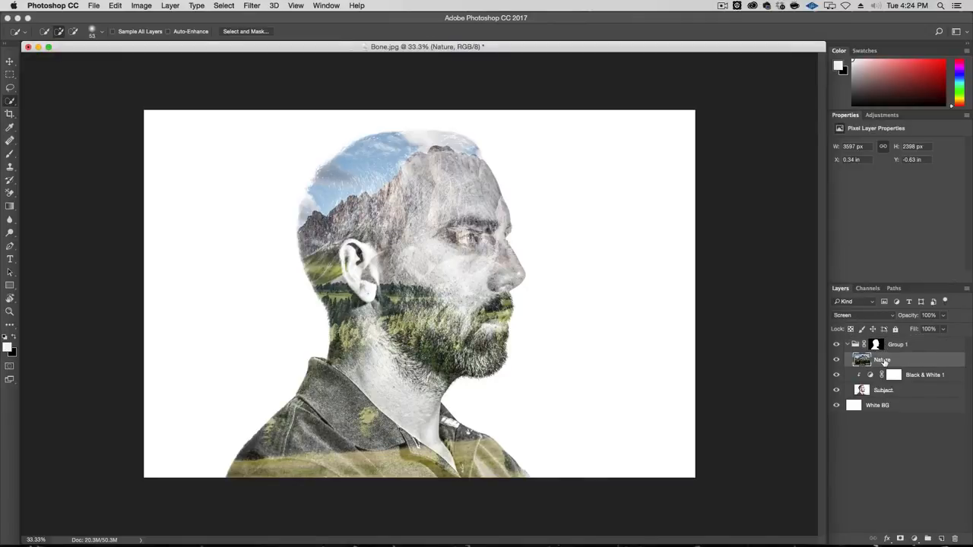
{"action": "left_click", "coordinate": [836, 390]}
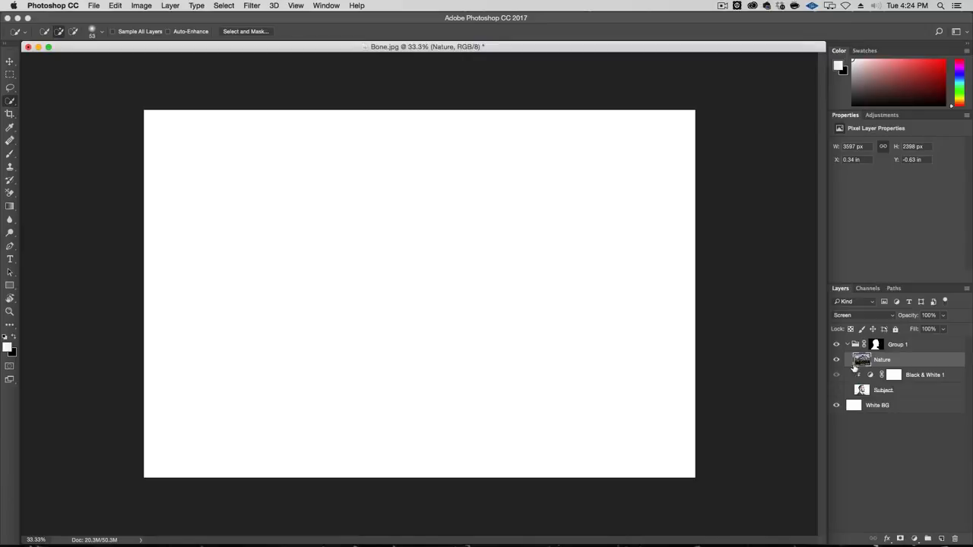
{"action": "left_click", "coordinate": [837, 391]}
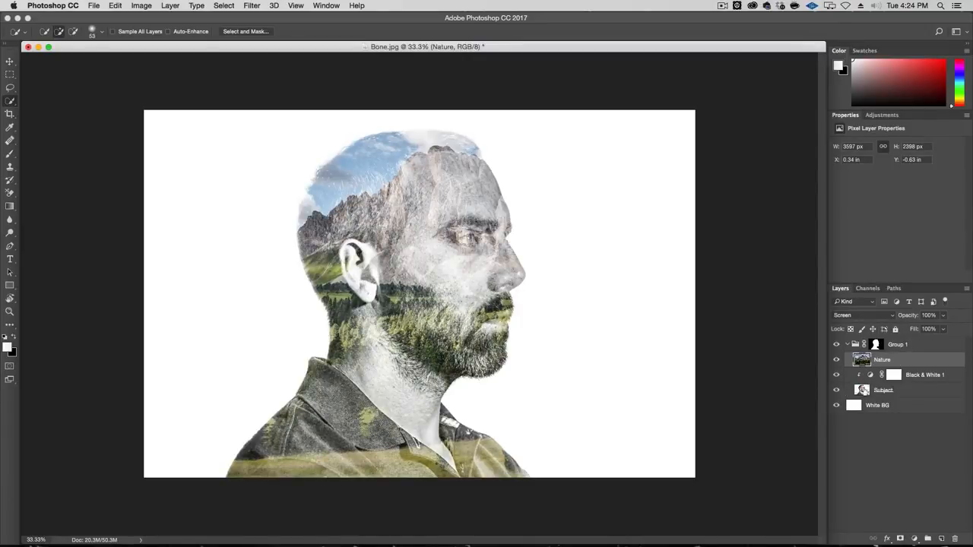
Set the Nature layer's blending mode to Normal and move the layer out of Group 1, directly above it
{"action": "left_click", "coordinate": [863, 316]}
{"action": "left_click", "coordinate": [866, 241]}
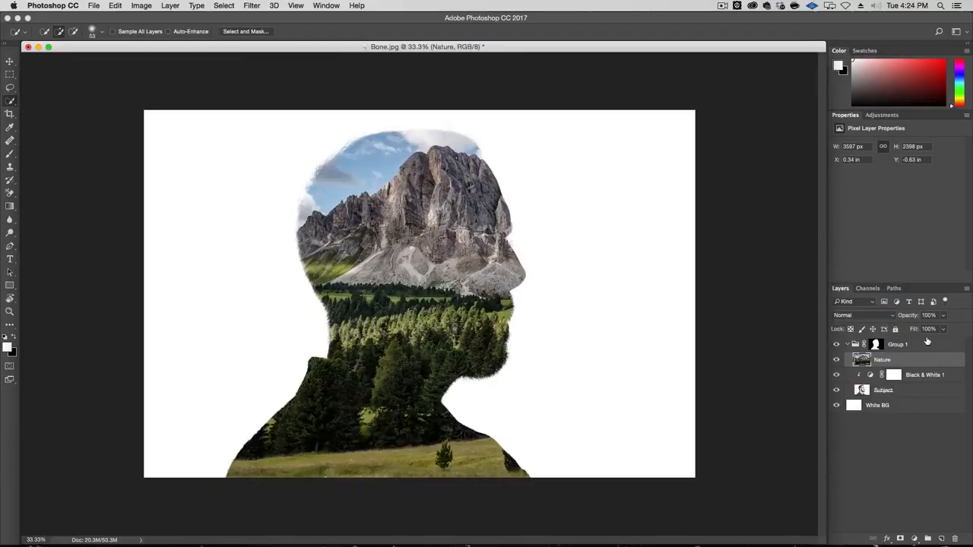
{"action": "left_click_drag", "start_coordinate": [868, 361], "coordinate": [865, 340]}
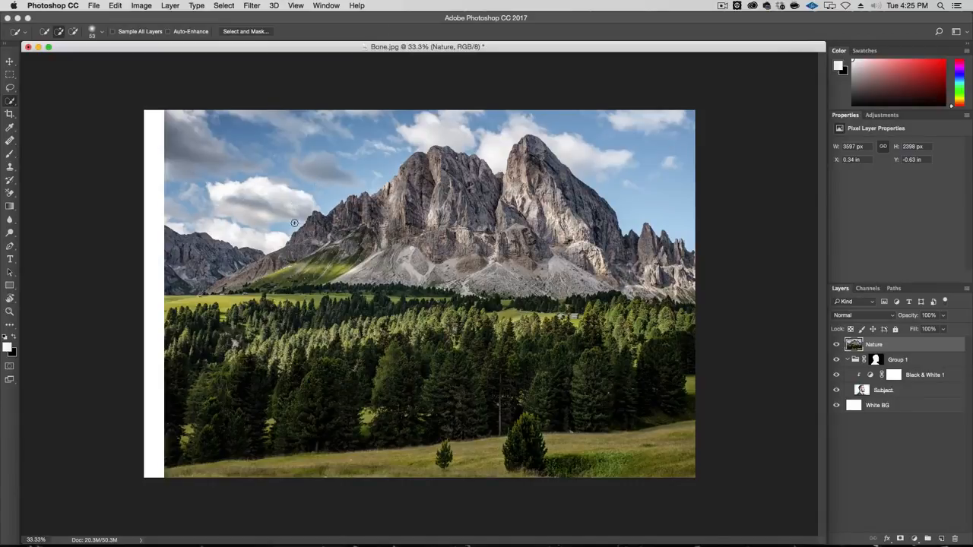
Select the whole sky above the mountains on the Nature layer with the Quick Selection tool
{"action": "key", "text": "super+equal"}
{"action": "key", "text": "super+equal"}
{"action": "scroll", "coordinate": [299, 165], "scroll_direction": "up", "scroll_amount": 5}
{"action": "scroll", "coordinate": [299, 165], "scroll_direction": "left", "scroll_amount": 2}
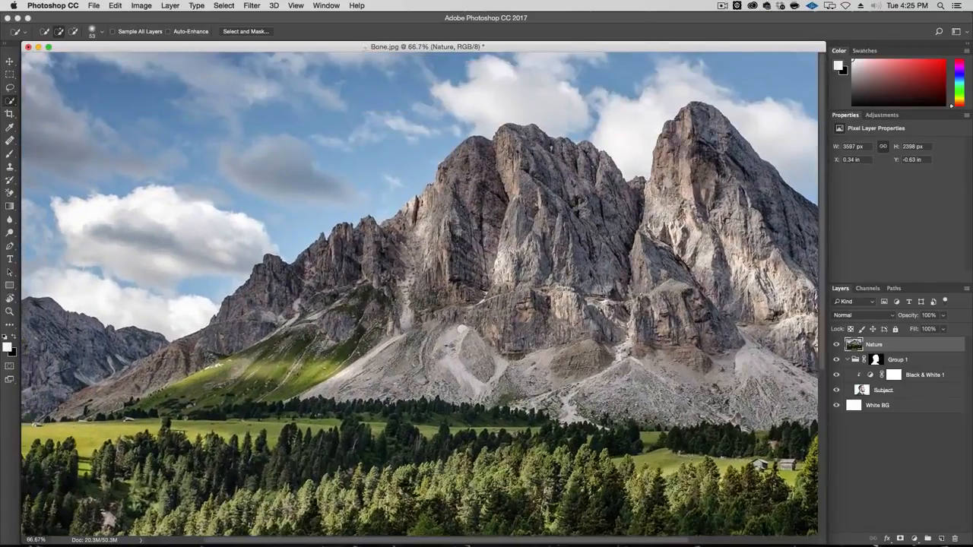
{"action": "mouse_move", "coordinate": [283, 215]}
{"action": "left_mouse_down"}
{"action": "mouse_move", "coordinate": [467, 92]}
{"action": "mouse_move", "coordinate": [574, 88]}
{"action": "mouse_move", "coordinate": [601, 102]}
{"action": "mouse_move", "coordinate": [582, 109]}
{"action": "mouse_move", "coordinate": [628, 135]}
{"action": "mouse_move", "coordinate": [704, 87]}
{"action": "mouse_move", "coordinate": [794, 125]}
{"action": "mouse_move", "coordinate": [600, 102]}
{"action": "mouse_move", "coordinate": [736, 189]}
{"action": "left_mouse_up"}
{"action": "mouse_move", "coordinate": [571, 155]}
{"action": "left_mouse_down"}
{"action": "mouse_move", "coordinate": [614, 180]}
{"action": "mouse_move", "coordinate": [670, 188]}
{"action": "left_mouse_up"}
{"action": "left_click_drag", "start_coordinate": [284, 137], "coordinate": [610, 133]}
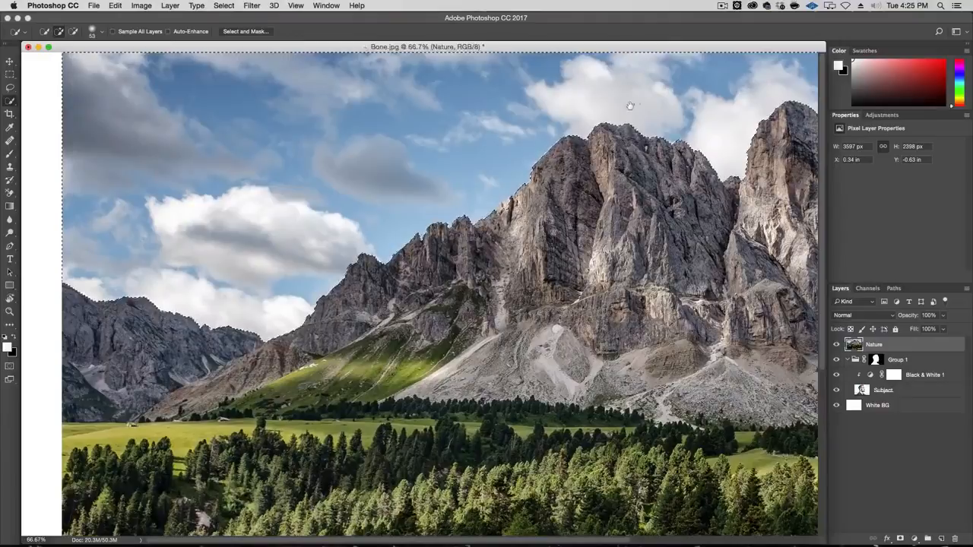
{"action": "left_click_drag", "start_coordinate": [88, 271], "coordinate": [54, 270]}
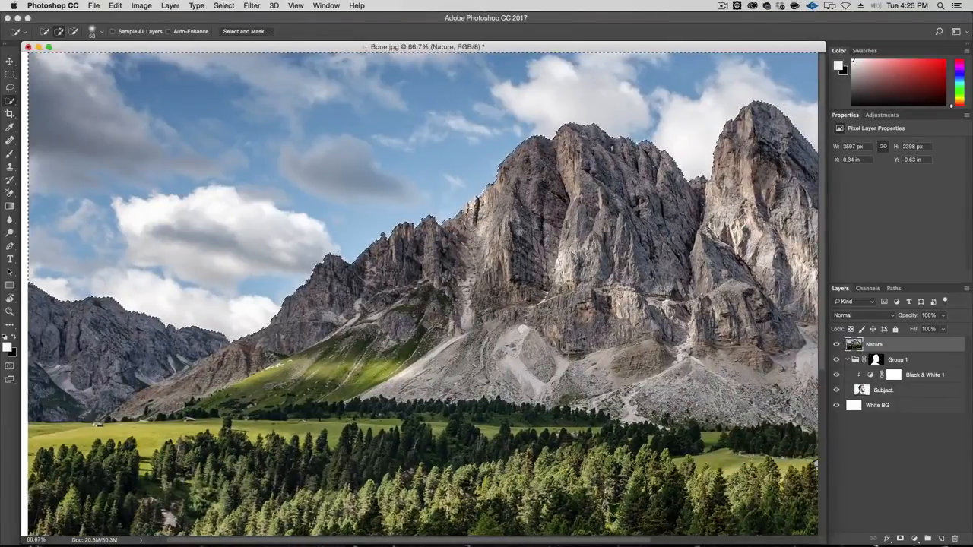
Correct the sky selection along the mountain ridge and invert it to select the mountains and forest
{"action": "key", "text": "super+equal"}
{"action": "key", "text": "super+equal"}
{"action": "left_click_drag", "start_coordinate": [633, 154], "coordinate": [534, 337]}
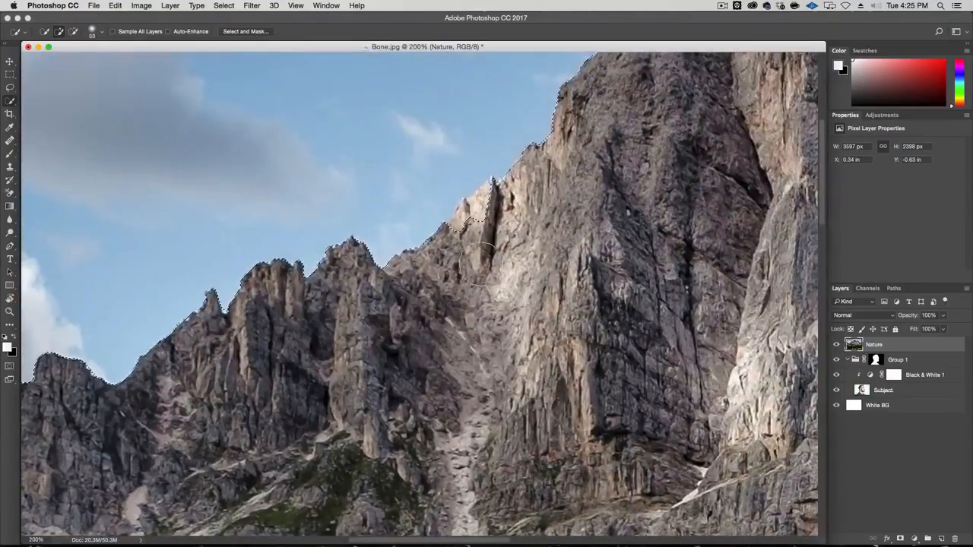
{"action": "left_click_drag", "start_coordinate": [510, 254], "coordinate": [500, 256]}
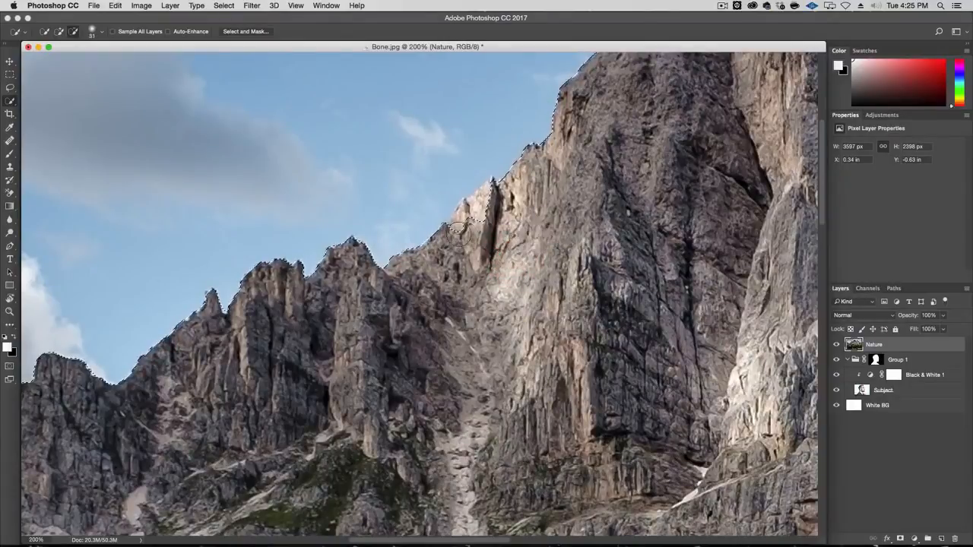
{"action": "left_click_drag", "start_coordinate": [469, 210], "coordinate": [483, 208]}
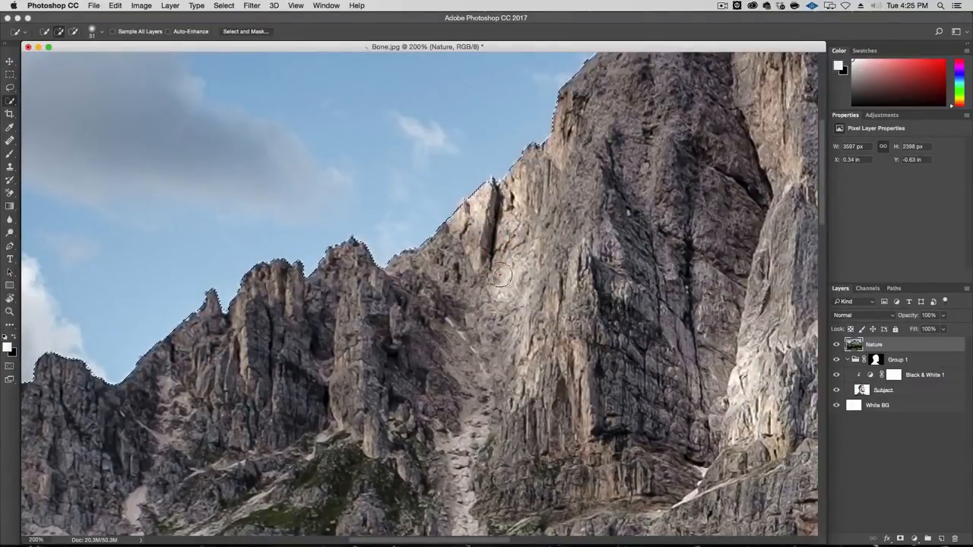
{"action": "left_click_drag", "start_coordinate": [564, 192], "coordinate": [346, 329]}
{"action": "left_click_drag", "start_coordinate": [703, 199], "coordinate": [392, 216]}
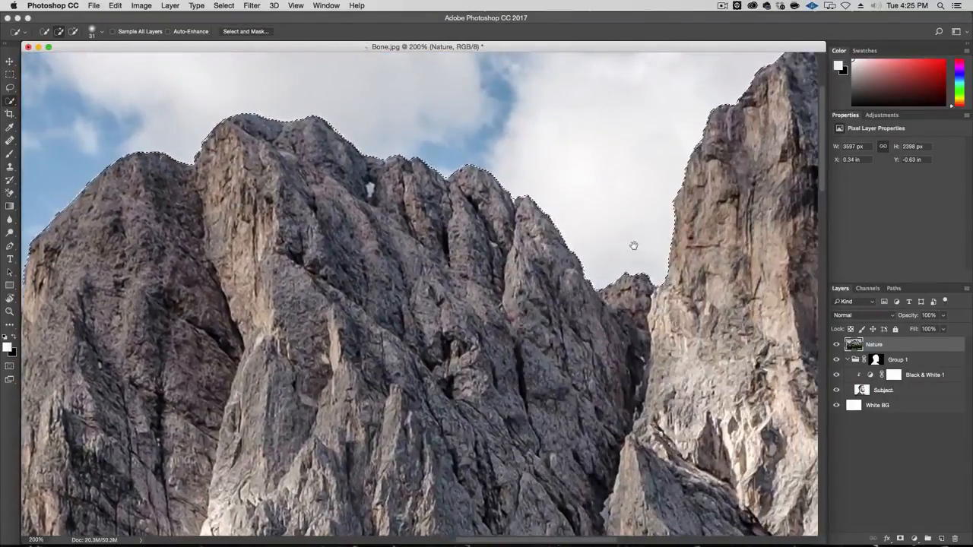
{"action": "left_click_drag", "start_coordinate": [633, 246], "coordinate": [320, 287]}
{"action": "key", "text": "super+minus"}
{"action": "key", "text": "super+minus"}
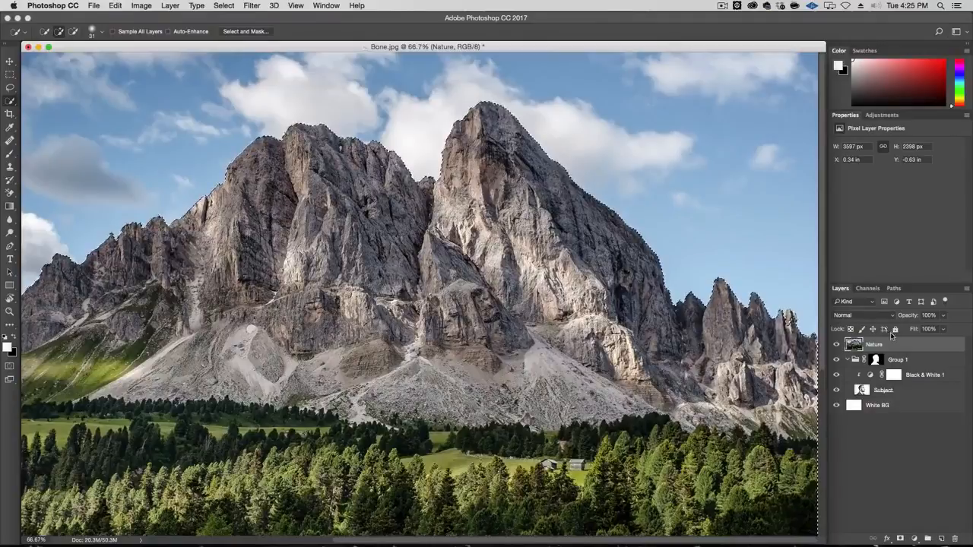
Move the Nature layer back into Group 1 above Black & White 1, and place Group 1 inside a new group
{"action": "left_click_drag", "start_coordinate": [855, 345], "coordinate": [878, 368]}
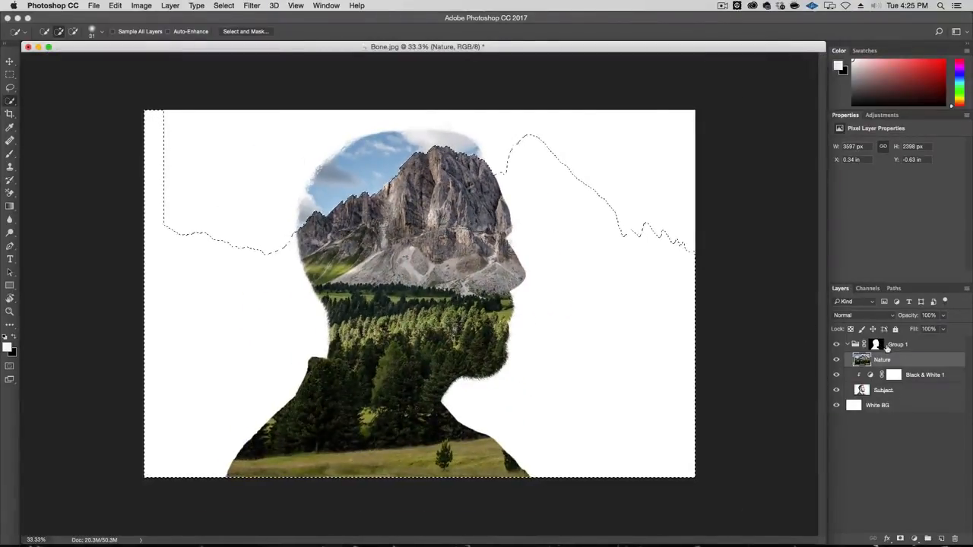
{"action": "left_click", "coordinate": [920, 348]}
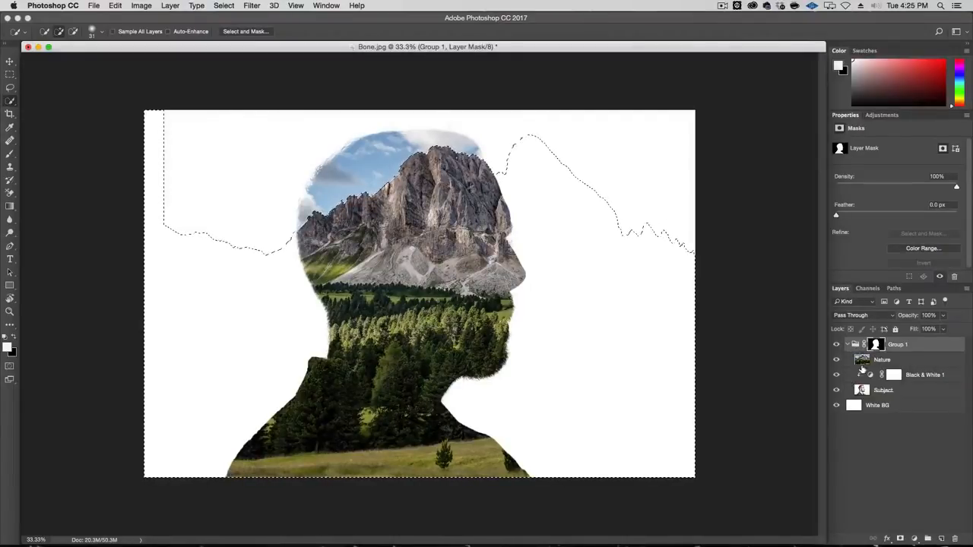
{"action": "left_click", "coordinate": [857, 344]}
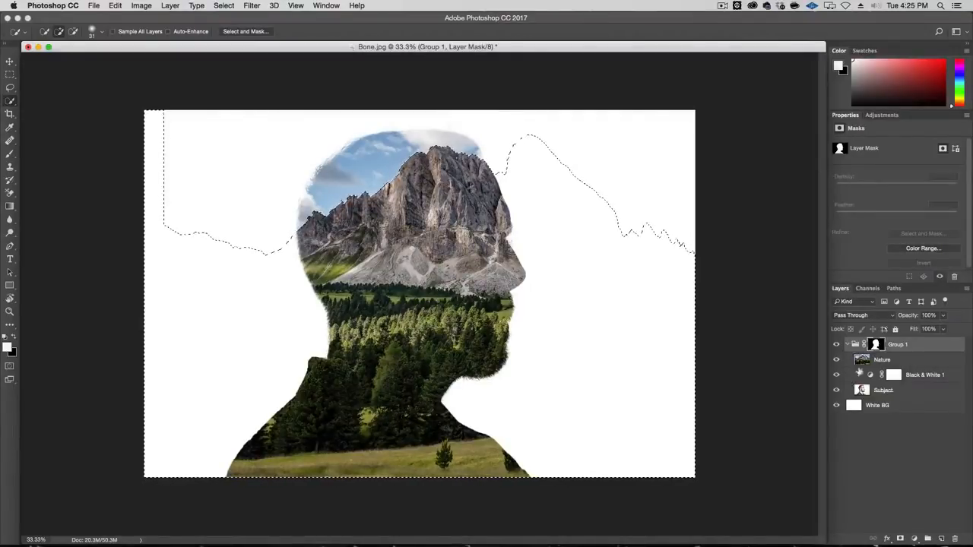
{"action": "left_click", "coordinate": [929, 539]}
{"action": "left_click_drag", "start_coordinate": [855, 356], "coordinate": [857, 346]}
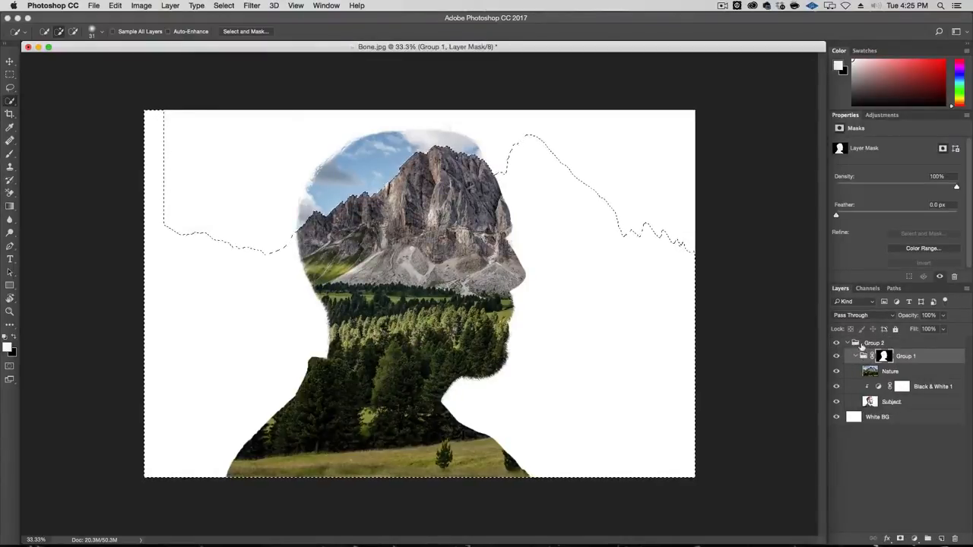
Add a layer mask to Group 2 from the mountain selection and set the Nature layer's blending mode to Screen
{"action": "left_click", "coordinate": [858, 344]}
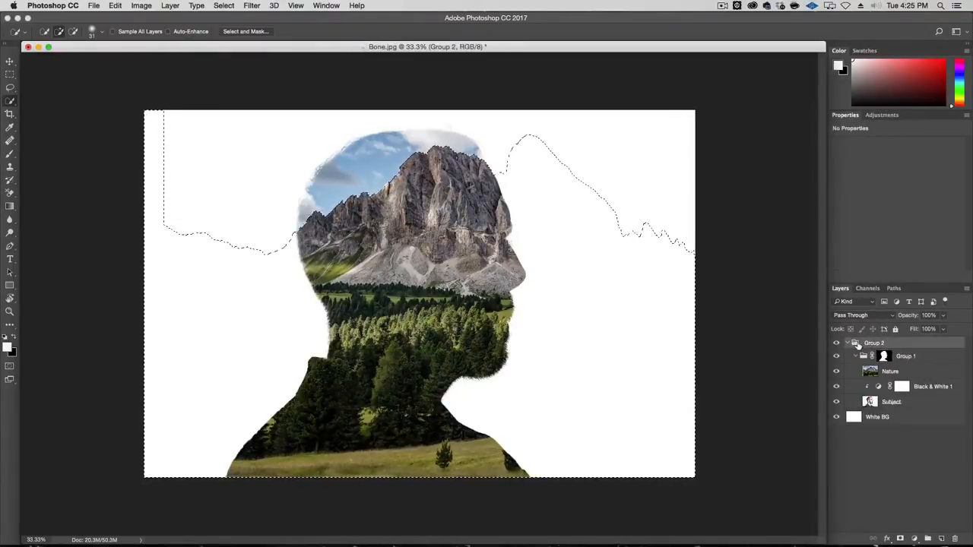
{"action": "left_click", "coordinate": [901, 538]}
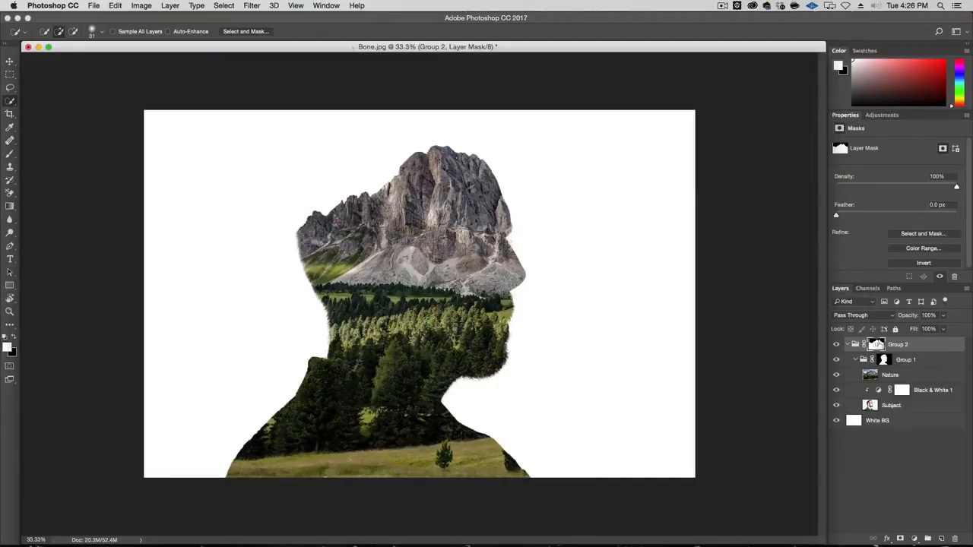
{"action": "left_click", "coordinate": [894, 377]}
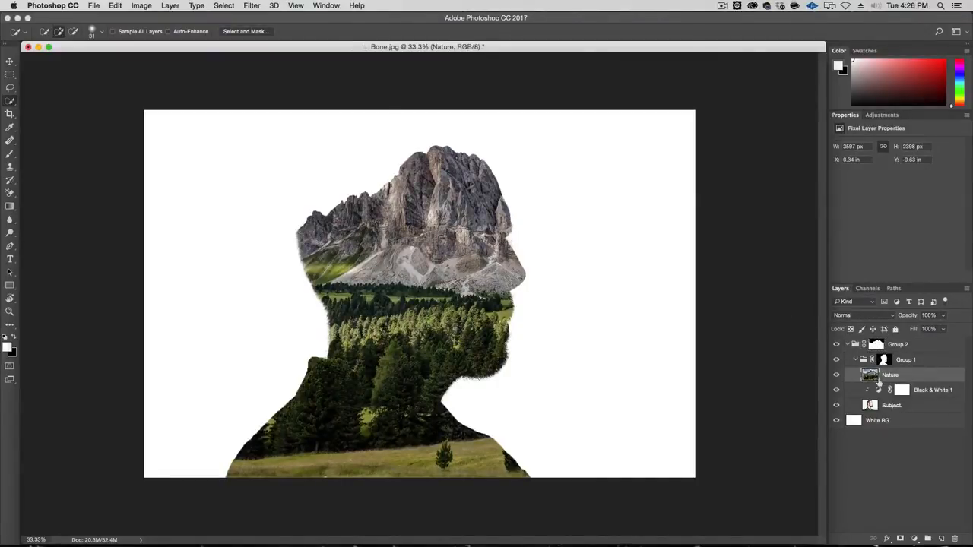
{"action": "left_click", "coordinate": [862, 317]}
{"action": "left_click", "coordinate": [870, 388]}
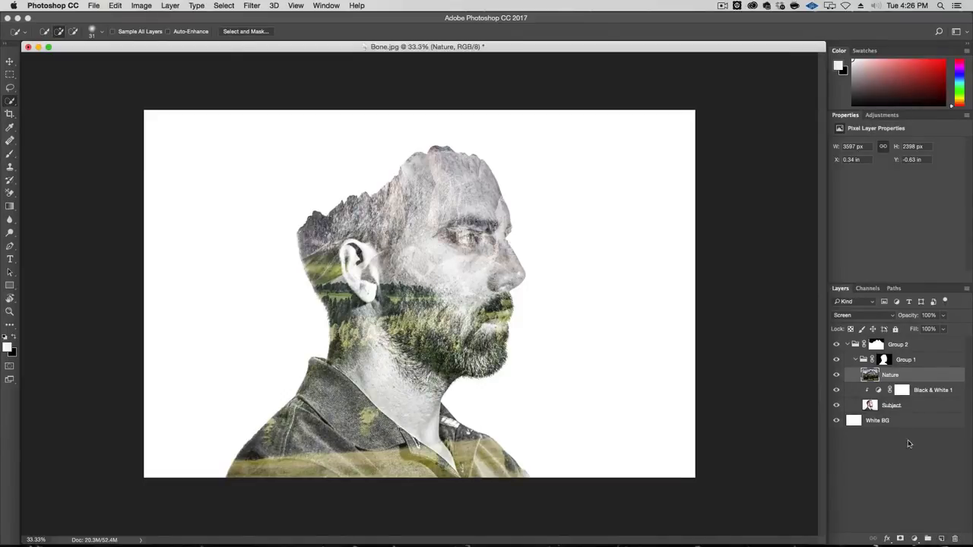
Create a new layer directly below the Nature layer and name it Reveal Nature
{"action": "left_click", "coordinate": [941, 538]}
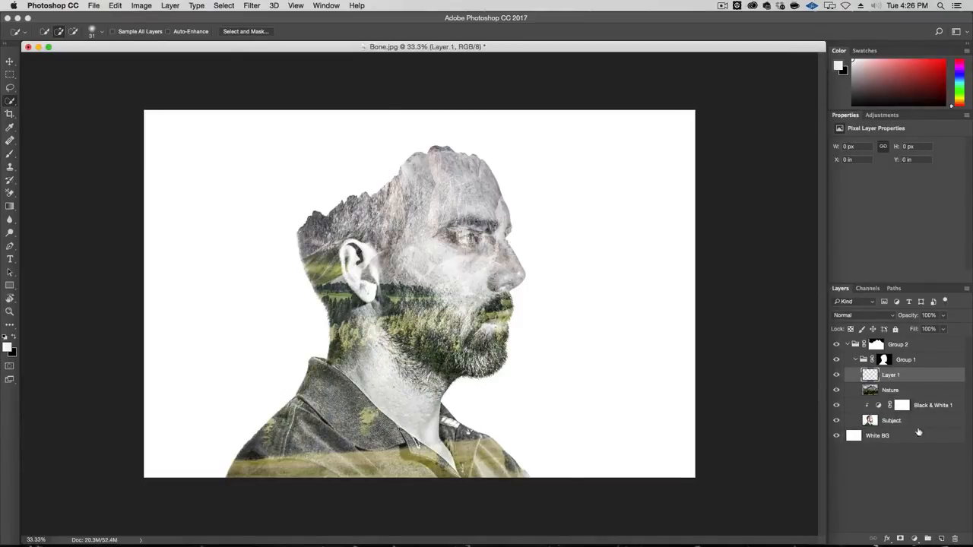
{"action": "mouse_move", "coordinate": [895, 378]}
{"action": "left_mouse_down"}
{"action": "mouse_move", "coordinate": [889, 395]}
{"action": "mouse_move", "coordinate": [885, 384]}
{"action": "left_mouse_up"}
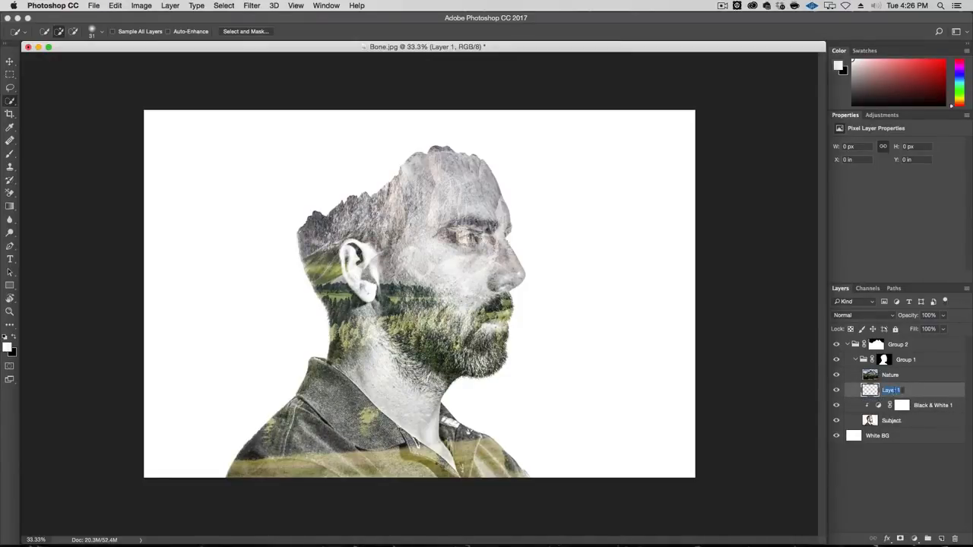
{"action": "type", "text": "Reveal Nature"}
{"action": "key", "text": "Return"}
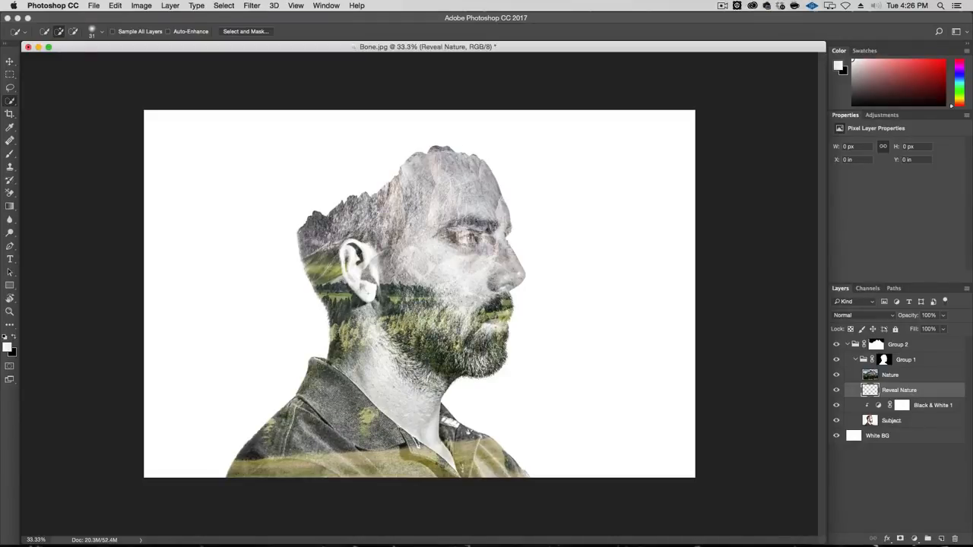
Set up the Brush tool with black, 20% opacity and a size of about 451 pixels
{"action": "key", "text": "d"}
{"action": "key", "text": "b"}
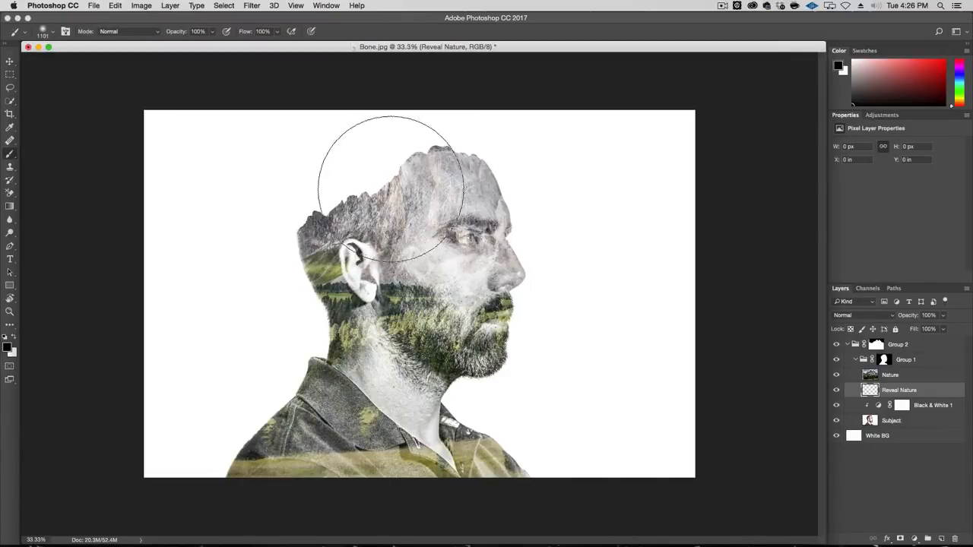
{"action": "left_click", "coordinate": [213, 32]}
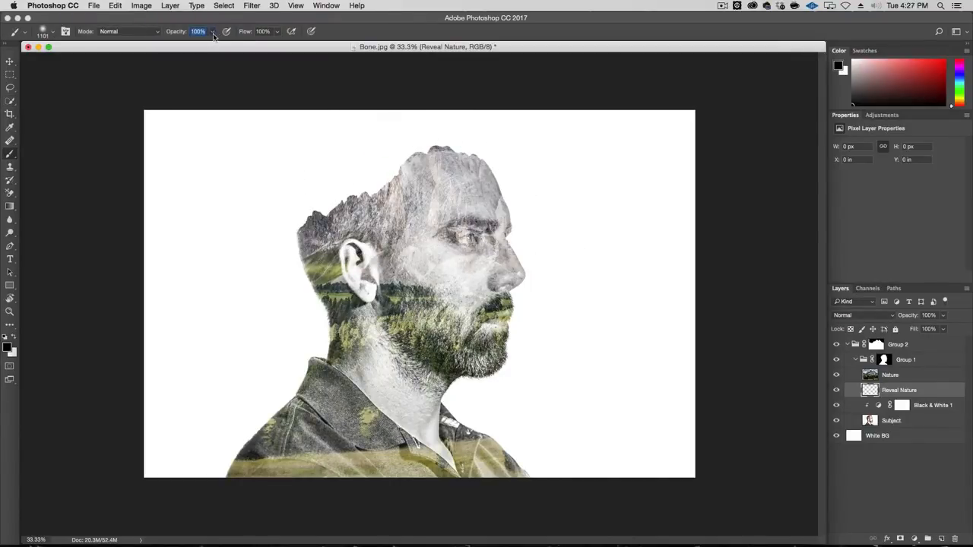
{"action": "type", "text": "20"}
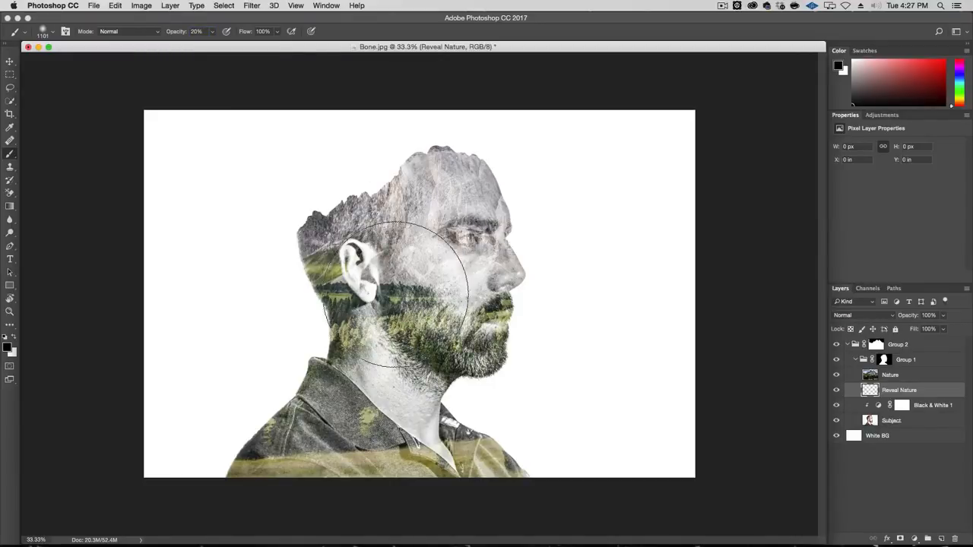
{"action": "left_click_drag", "start_coordinate": [438, 271], "coordinate": [379, 261]}
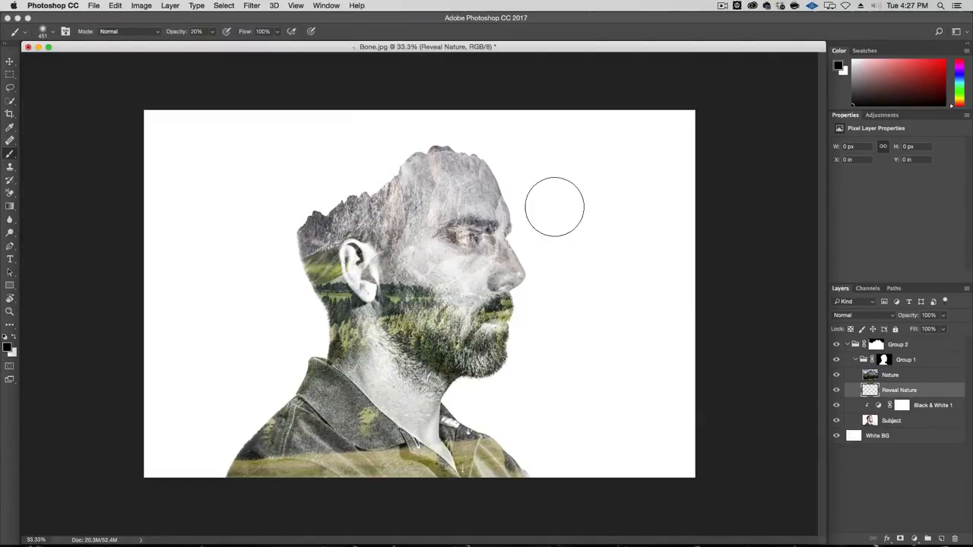
Paint black at 20% opacity on the Reveal Nature layer over the forehead, along the mountain ridge, the back of the head and the ear
{"action": "mouse_move", "coordinate": [497, 174]}
{"action": "left_mouse_down"}
{"action": "mouse_move", "coordinate": [436, 154]}
{"action": "mouse_move", "coordinate": [504, 181]}
{"action": "mouse_move", "coordinate": [440, 172]}
{"action": "mouse_move", "coordinate": [402, 186]}
{"action": "mouse_move", "coordinate": [425, 155]}
{"action": "mouse_move", "coordinate": [413, 168]}
{"action": "mouse_move", "coordinate": [448, 157]}
{"action": "mouse_move", "coordinate": [499, 171]}
{"action": "left_mouse_up"}
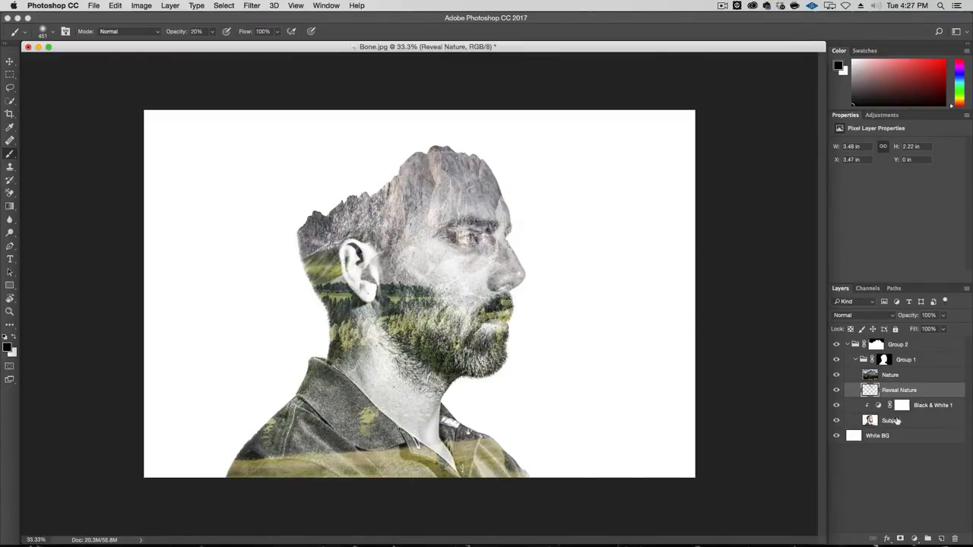
{"action": "mouse_move", "coordinate": [454, 148]}
{"action": "left_mouse_down"}
{"action": "mouse_move", "coordinate": [510, 171]}
{"action": "mouse_move", "coordinate": [487, 150]}
{"action": "mouse_move", "coordinate": [423, 148]}
{"action": "left_mouse_up"}
{"action": "mouse_move", "coordinate": [395, 178]}
{"action": "left_mouse_down"}
{"action": "mouse_move", "coordinate": [365, 174]}
{"action": "mouse_move", "coordinate": [336, 190]}
{"action": "mouse_move", "coordinate": [350, 177]}
{"action": "left_mouse_up"}
{"action": "left_click_drag", "start_coordinate": [466, 167], "coordinate": [413, 203]}
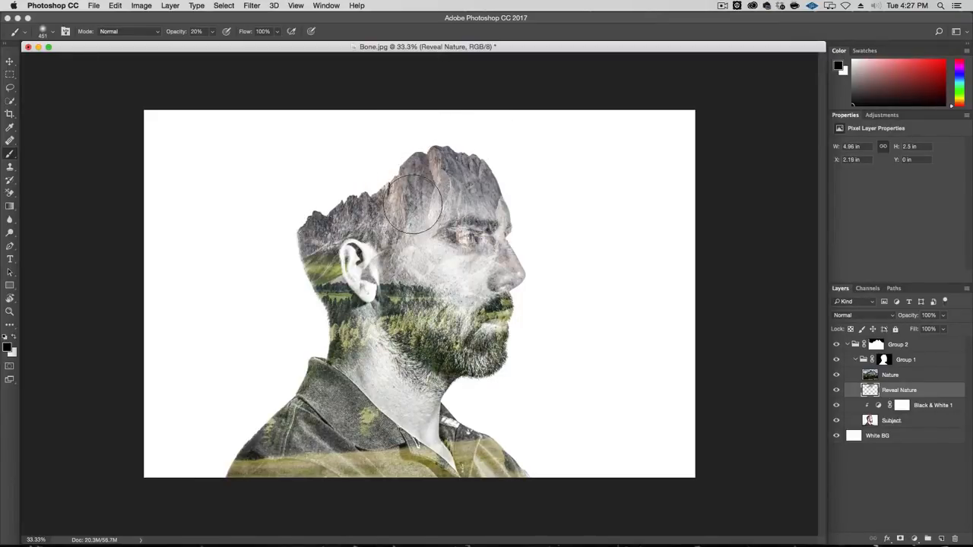
{"action": "left_click_drag", "start_coordinate": [340, 221], "coordinate": [295, 237]}
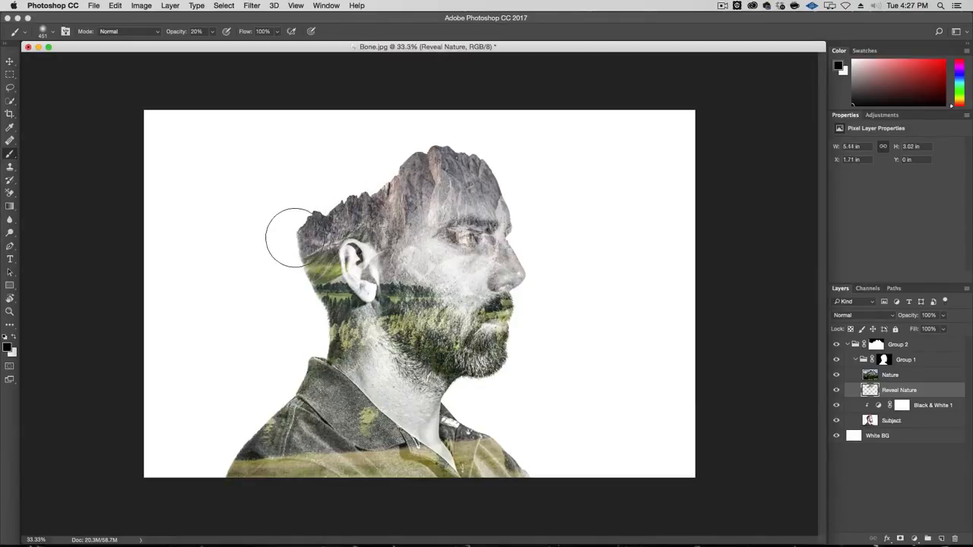
{"action": "mouse_move", "coordinate": [350, 191]}
{"action": "left_mouse_down"}
{"action": "mouse_move", "coordinate": [450, 152]}
{"action": "mouse_move", "coordinate": [524, 179]}
{"action": "mouse_move", "coordinate": [528, 225]}
{"action": "mouse_move", "coordinate": [531, 204]}
{"action": "mouse_move", "coordinate": [520, 180]}
{"action": "mouse_move", "coordinate": [467, 157]}
{"action": "mouse_move", "coordinate": [310, 215]}
{"action": "mouse_move", "coordinate": [333, 237]}
{"action": "left_mouse_up"}
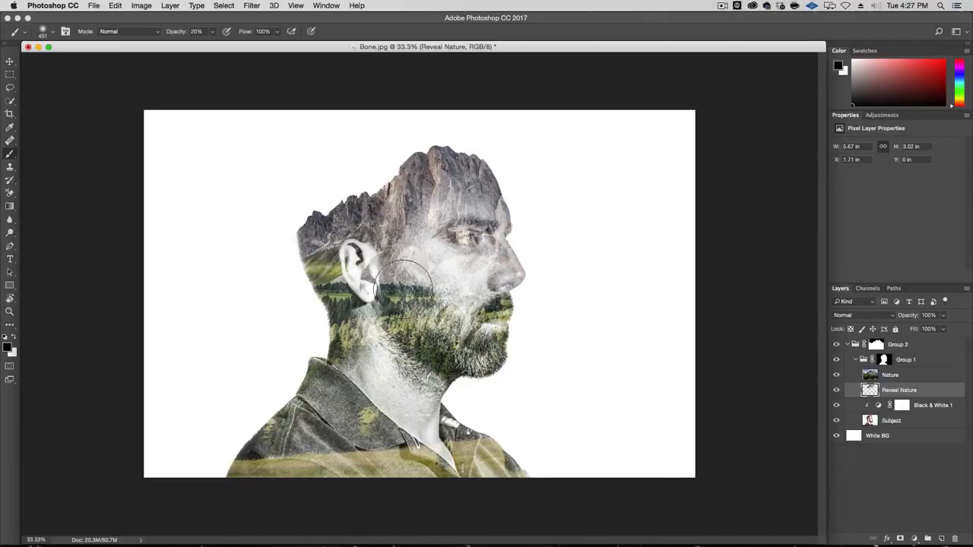
{"action": "mouse_move", "coordinate": [354, 256]}
{"action": "left_mouse_down"}
{"action": "mouse_move", "coordinate": [370, 288]}
{"action": "mouse_move", "coordinate": [382, 288]}
{"action": "mouse_move", "coordinate": [363, 285]}
{"action": "mouse_move", "coordinate": [366, 266]}
{"action": "mouse_move", "coordinate": [346, 247]}
{"action": "mouse_move", "coordinate": [365, 244]}
{"action": "mouse_move", "coordinate": [362, 224]}
{"action": "mouse_move", "coordinate": [359, 264]}
{"action": "mouse_move", "coordinate": [374, 288]}
{"action": "mouse_move", "coordinate": [355, 282]}
{"action": "mouse_move", "coordinate": [346, 252]}
{"action": "mouse_move", "coordinate": [377, 297]}
{"action": "mouse_move", "coordinate": [366, 291]}
{"action": "mouse_move", "coordinate": [371, 225]}
{"action": "mouse_move", "coordinate": [385, 297]}
{"action": "mouse_move", "coordinate": [362, 231]}
{"action": "mouse_move", "coordinate": [355, 252]}
{"action": "mouse_move", "coordinate": [385, 218]}
{"action": "mouse_move", "coordinate": [446, 249]}
{"action": "mouse_move", "coordinate": [330, 256]}
{"action": "mouse_move", "coordinate": [341, 243]}
{"action": "mouse_move", "coordinate": [357, 294]}
{"action": "left_mouse_up"}
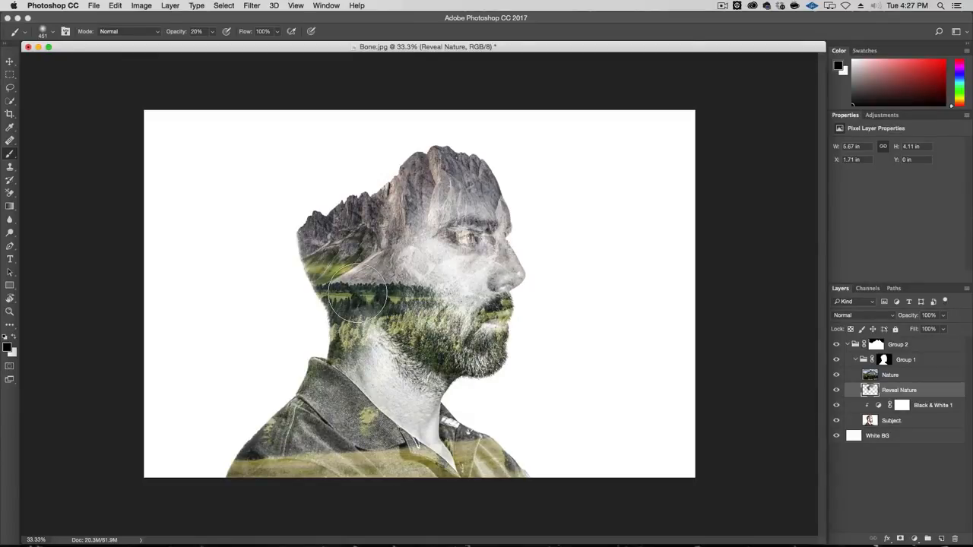
{"action": "mouse_move", "coordinate": [357, 292]}
{"action": "left_mouse_down"}
{"action": "mouse_move", "coordinate": [508, 232]}
{"action": "mouse_move", "coordinate": [456, 224]}
{"action": "mouse_move", "coordinate": [467, 235]}
{"action": "mouse_move", "coordinate": [537, 227]}
{"action": "left_mouse_up"}
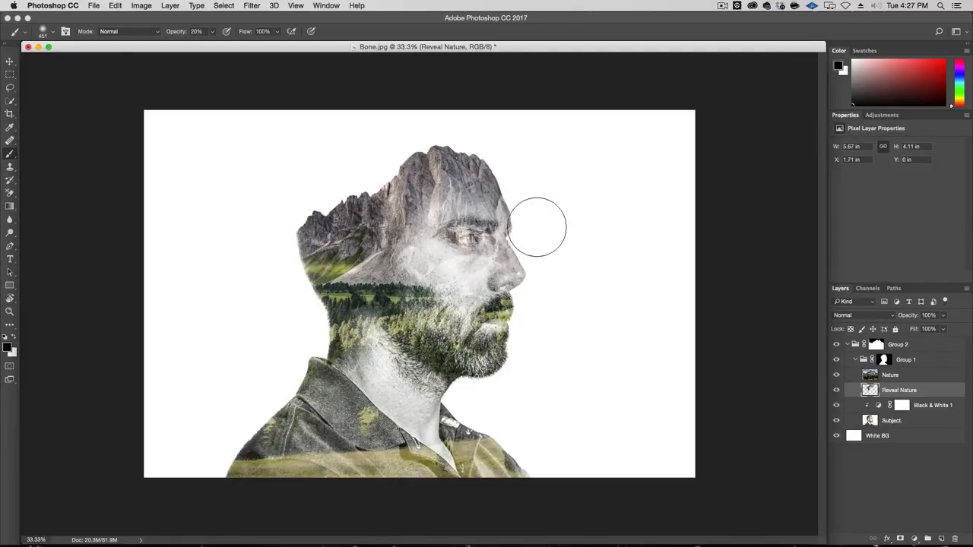
Add a layer mask to the Nature layer and paint black at 20% opacity over the eye, nose, cheek and back of the neck
{"action": "left_click", "coordinate": [932, 378]}
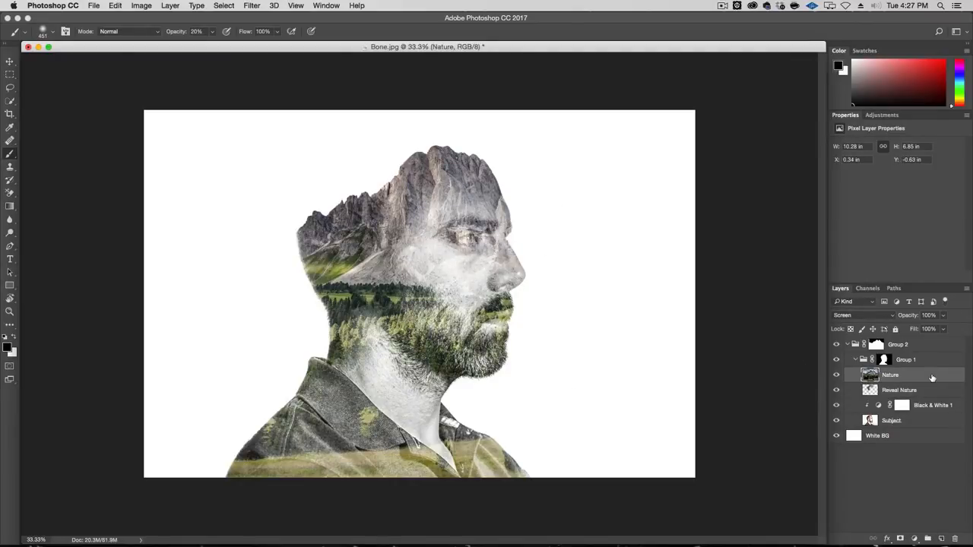
{"action": "left_click", "coordinate": [901, 539]}
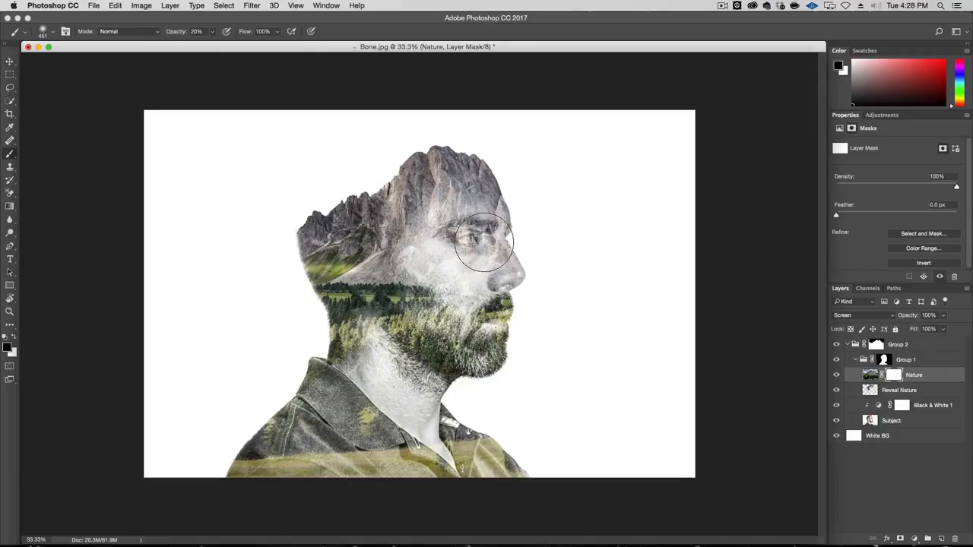
{"action": "mouse_move", "coordinate": [484, 241]}
{"action": "left_mouse_down"}
{"action": "mouse_move", "coordinate": [457, 244]}
{"action": "mouse_move", "coordinate": [482, 239]}
{"action": "mouse_move", "coordinate": [467, 239]}
{"action": "mouse_move", "coordinate": [371, 142]}
{"action": "mouse_move", "coordinate": [430, 185]}
{"action": "mouse_move", "coordinate": [456, 235]}
{"action": "mouse_move", "coordinate": [475, 242]}
{"action": "mouse_move", "coordinate": [452, 240]}
{"action": "mouse_move", "coordinate": [449, 248]}
{"action": "mouse_move", "coordinate": [457, 235]}
{"action": "mouse_move", "coordinate": [478, 245]}
{"action": "mouse_move", "coordinate": [482, 232]}
{"action": "mouse_move", "coordinate": [504, 229]}
{"action": "mouse_move", "coordinate": [511, 247]}
{"action": "mouse_move", "coordinate": [489, 255]}
{"action": "mouse_move", "coordinate": [461, 247]}
{"action": "mouse_move", "coordinate": [471, 262]}
{"action": "mouse_move", "coordinate": [471, 239]}
{"action": "mouse_move", "coordinate": [491, 259]}
{"action": "mouse_move", "coordinate": [478, 269]}
{"action": "mouse_move", "coordinate": [520, 269]}
{"action": "mouse_move", "coordinate": [516, 293]}
{"action": "mouse_move", "coordinate": [477, 279]}
{"action": "left_mouse_up"}
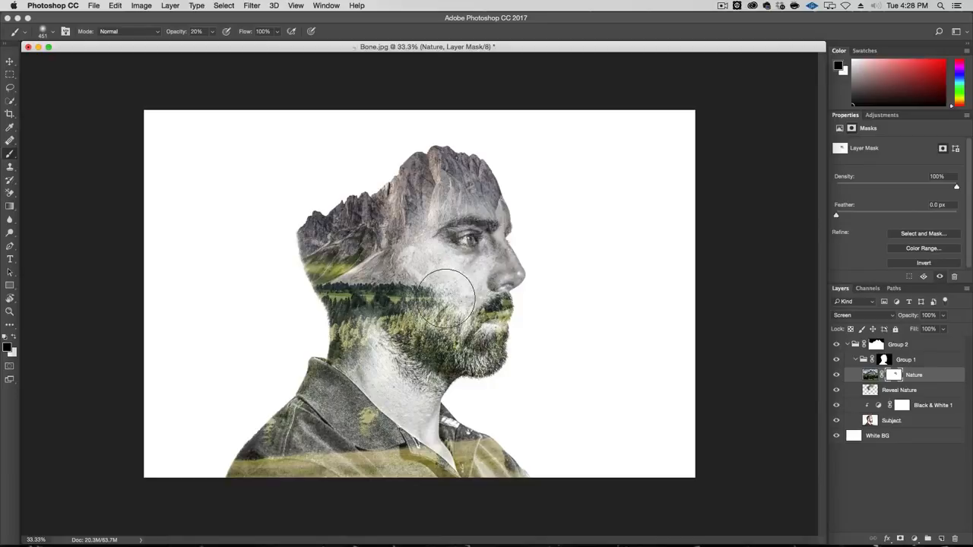
{"action": "mouse_move", "coordinate": [270, 340]}
{"action": "left_mouse_down"}
{"action": "mouse_move", "coordinate": [300, 327]}
{"action": "mouse_move", "coordinate": [294, 277]}
{"action": "mouse_move", "coordinate": [292, 297]}
{"action": "mouse_move", "coordinate": [308, 295]}
{"action": "mouse_move", "coordinate": [286, 262]}
{"action": "mouse_move", "coordinate": [307, 333]}
{"action": "mouse_move", "coordinate": [279, 389]}
{"action": "mouse_move", "coordinate": [307, 333]}
{"action": "mouse_move", "coordinate": [289, 243]}
{"action": "mouse_move", "coordinate": [276, 255]}
{"action": "mouse_move", "coordinate": [305, 318]}
{"action": "mouse_move", "coordinate": [303, 344]}
{"action": "mouse_move", "coordinate": [257, 390]}
{"action": "mouse_move", "coordinate": [387, 367]}
{"action": "left_mouse_up"}
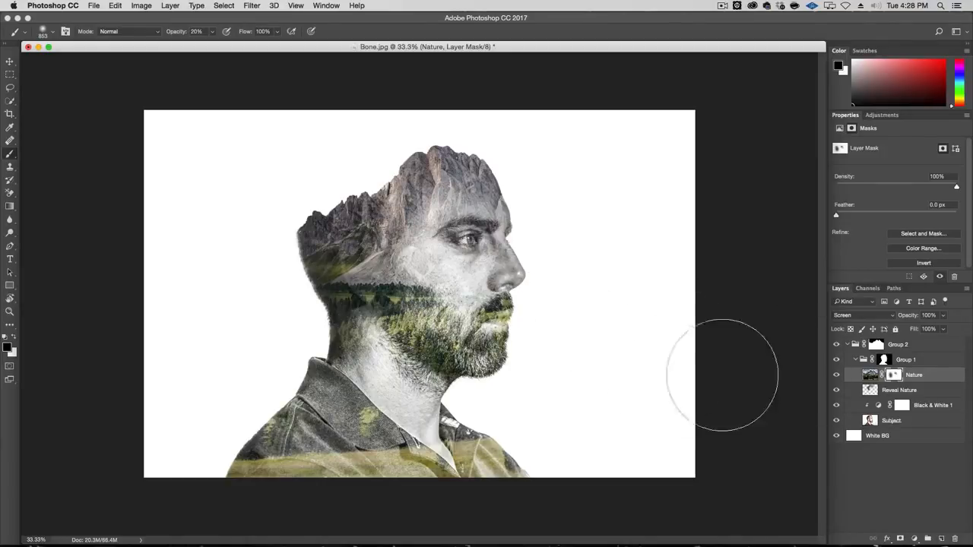
Try painting the mouth area out of the Nature mask with a black brush of about 529 pixels, then undo the painting
{"action": "left_click_drag", "start_coordinate": [550, 331], "coordinate": [503, 325]}
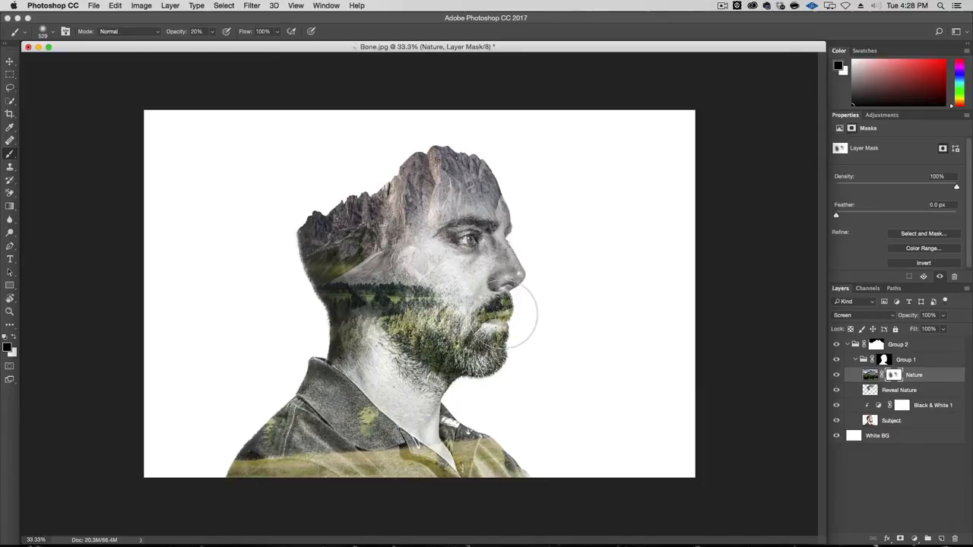
{"action": "mouse_move", "coordinate": [505, 314]}
{"action": "left_mouse_down"}
{"action": "mouse_move", "coordinate": [517, 310]}
{"action": "mouse_move", "coordinate": [504, 321]}
{"action": "mouse_move", "coordinate": [511, 340]}
{"action": "left_mouse_up"}
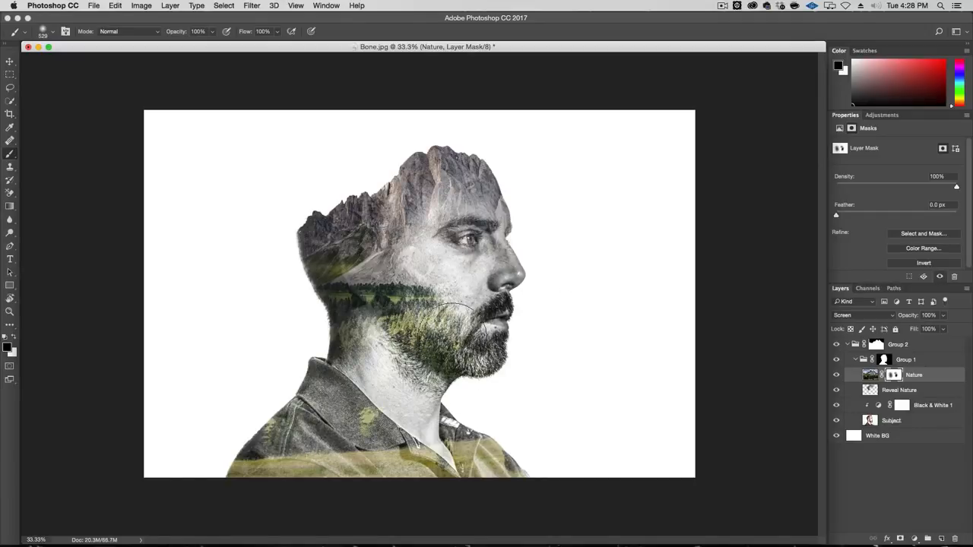
{"action": "key", "text": "super+z"}
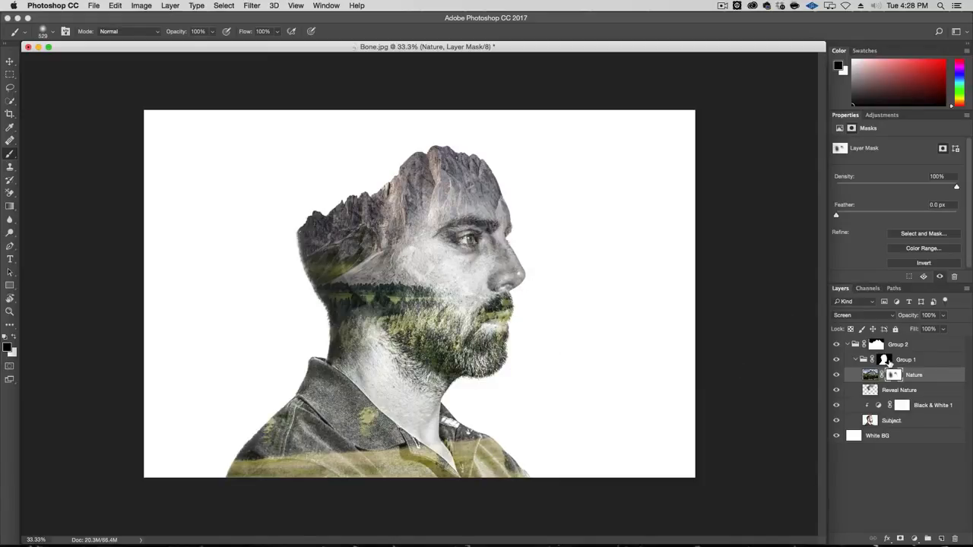
Create a new layer named Desat above the Nature layer and set its blending mode to Color
{"action": "left_click", "coordinate": [941, 539]}
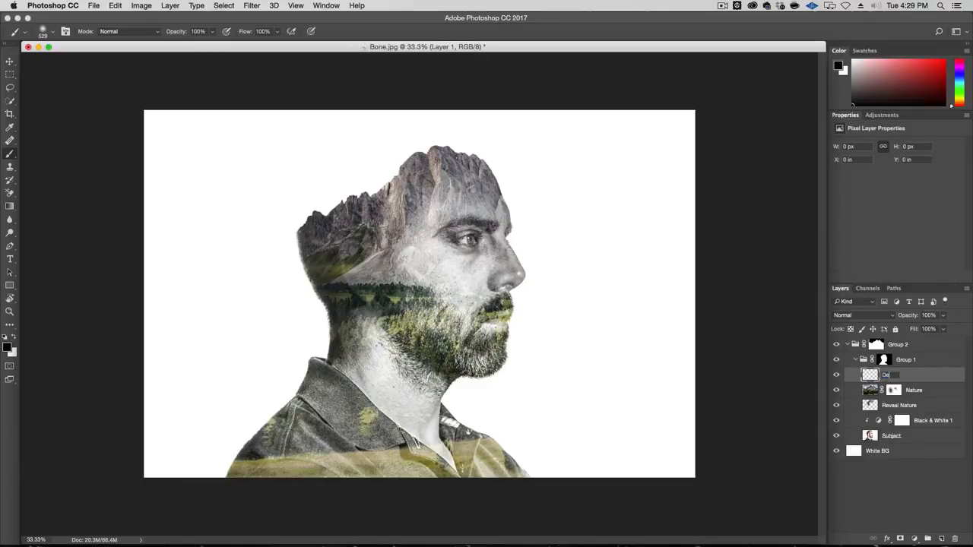
{"action": "key", "text": "Return"}
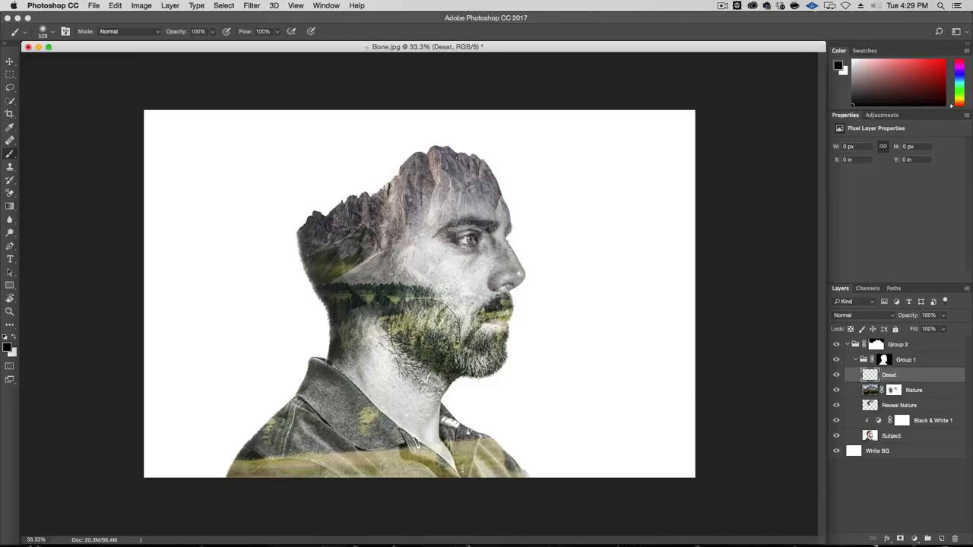
{"action": "left_click", "coordinate": [849, 314]}
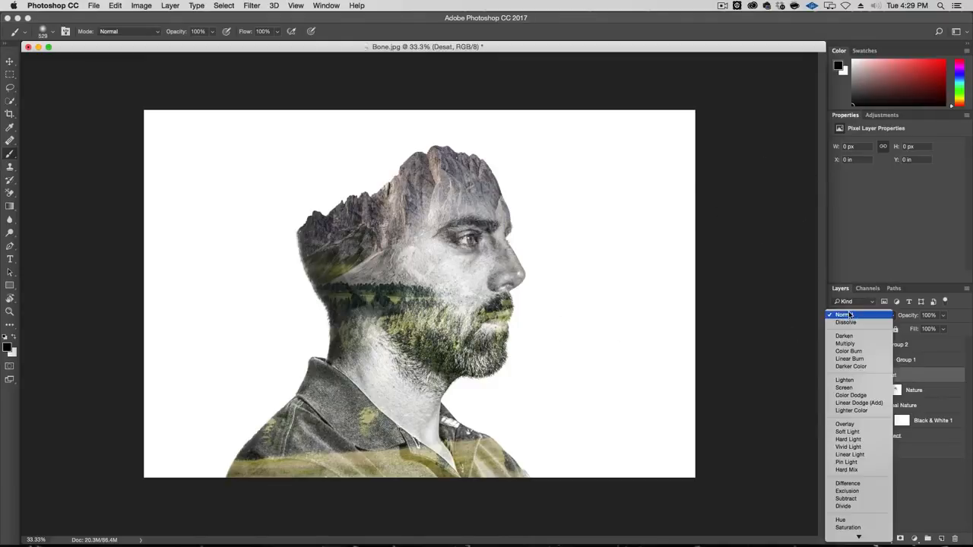
{"action": "left_click", "coordinate": [846, 529]}
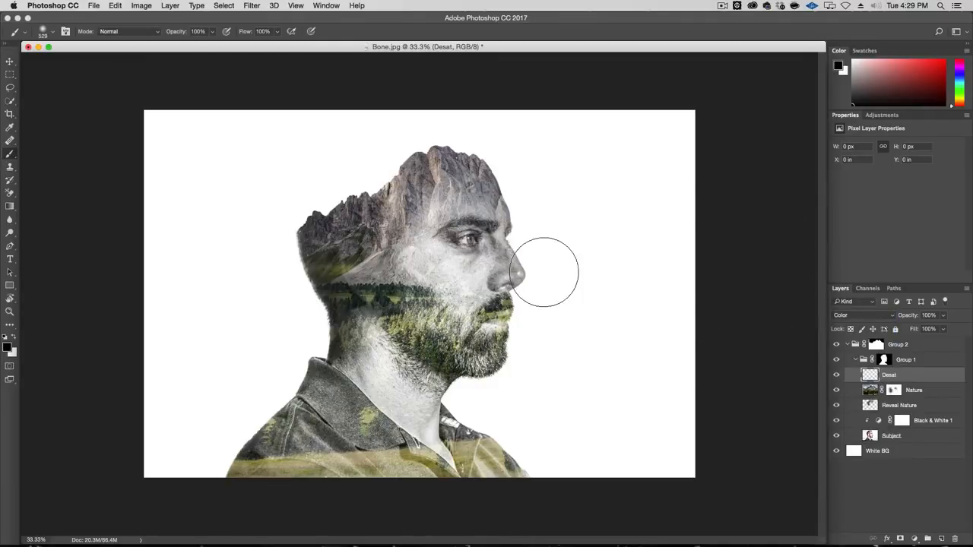
Paint black at 20% opacity over the mouth and front of the beard on Desat with a 333-pixel brush, then compare with the layer hidden
{"action": "left_click_drag", "start_coordinate": [554, 298], "coordinate": [559, 304]}
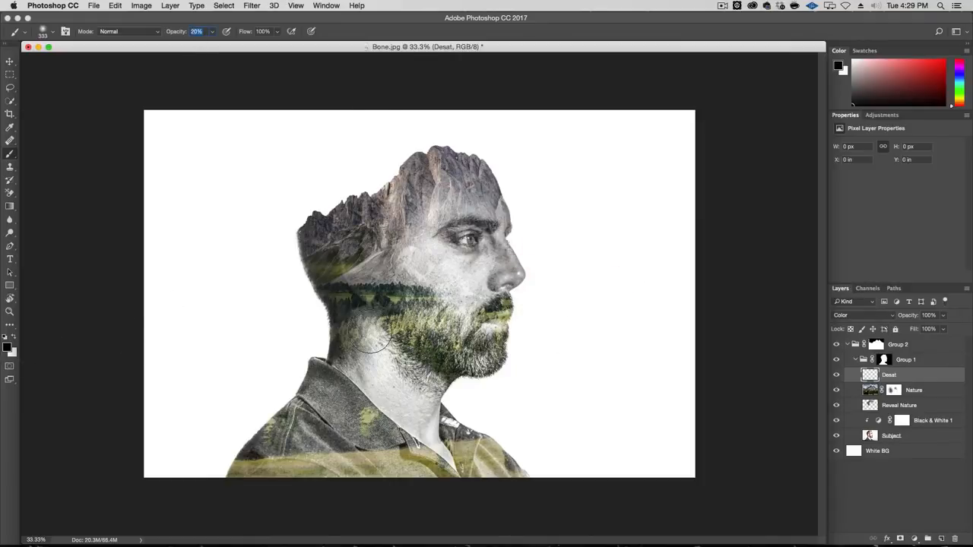
{"action": "left_click_drag", "start_coordinate": [371, 333], "coordinate": [453, 305]}
{"action": "mouse_move", "coordinate": [509, 327]}
{"action": "left_mouse_down"}
{"action": "mouse_move", "coordinate": [485, 312]}
{"action": "mouse_move", "coordinate": [515, 346]}
{"action": "mouse_move", "coordinate": [499, 348]}
{"action": "mouse_move", "coordinate": [518, 341]}
{"action": "mouse_move", "coordinate": [468, 309]}
{"action": "mouse_move", "coordinate": [494, 325]}
{"action": "mouse_move", "coordinate": [513, 307]}
{"action": "mouse_move", "coordinate": [551, 323]}
{"action": "mouse_move", "coordinate": [511, 312]}
{"action": "left_mouse_up"}
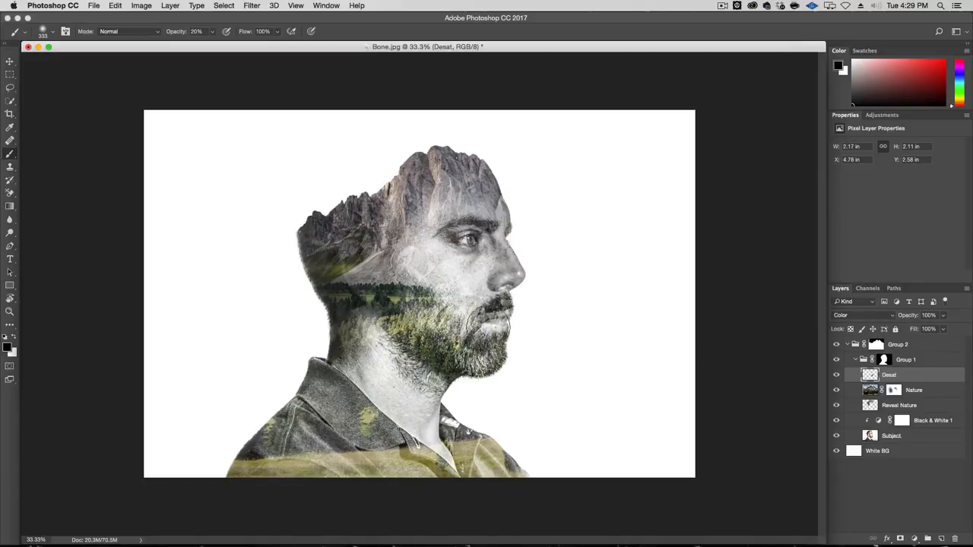
{"action": "left_click", "coordinate": [836, 376]}
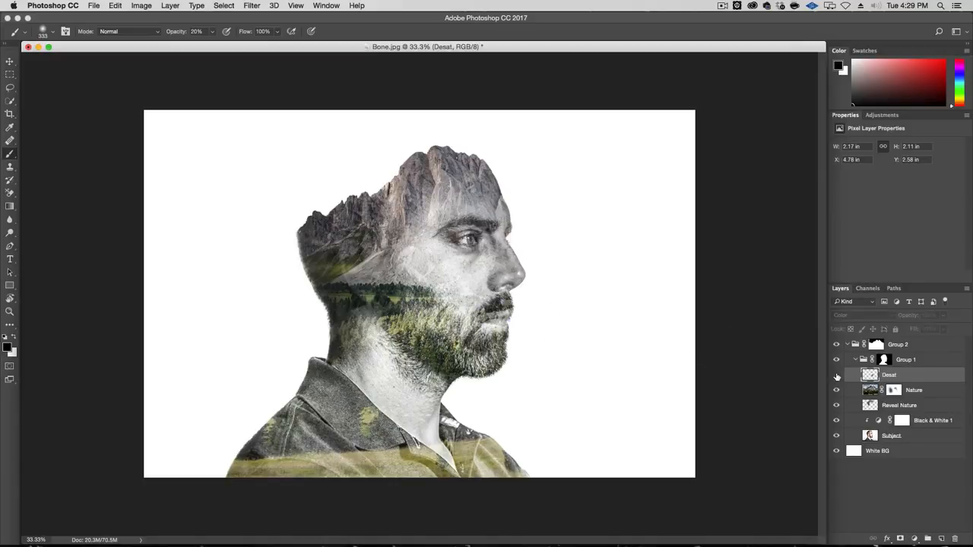
{"action": "left_click", "coordinate": [836, 376]}
{"action": "left_click", "coordinate": [837, 376]}
{"action": "left_click", "coordinate": [837, 375]}
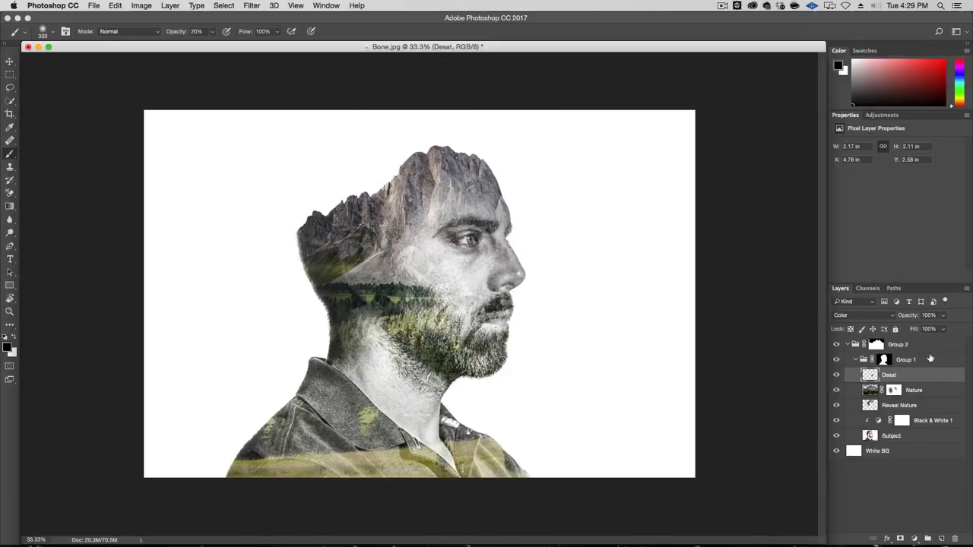
Create a layer named Mountains Sunset above Desat in Color blending mode, with orange as the foreground colour
{"action": "left_click", "coordinate": [940, 539]}
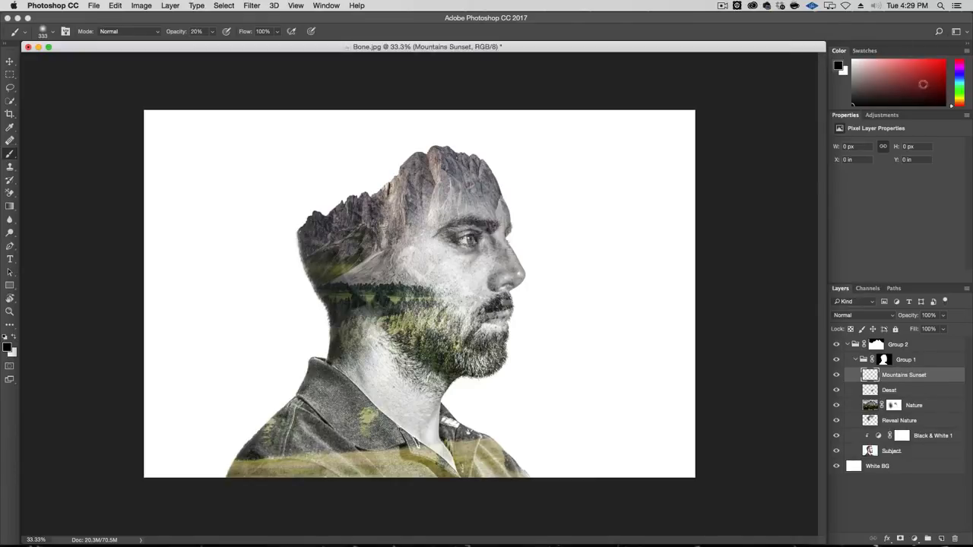
{"action": "left_click_drag", "start_coordinate": [960, 101], "coordinate": [959, 102]}
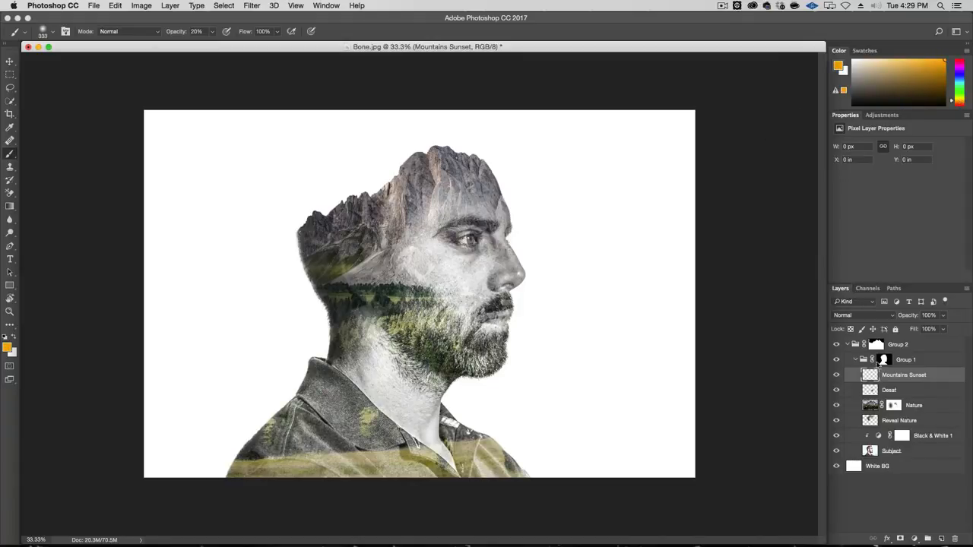
{"action": "left_click", "coordinate": [860, 319]}
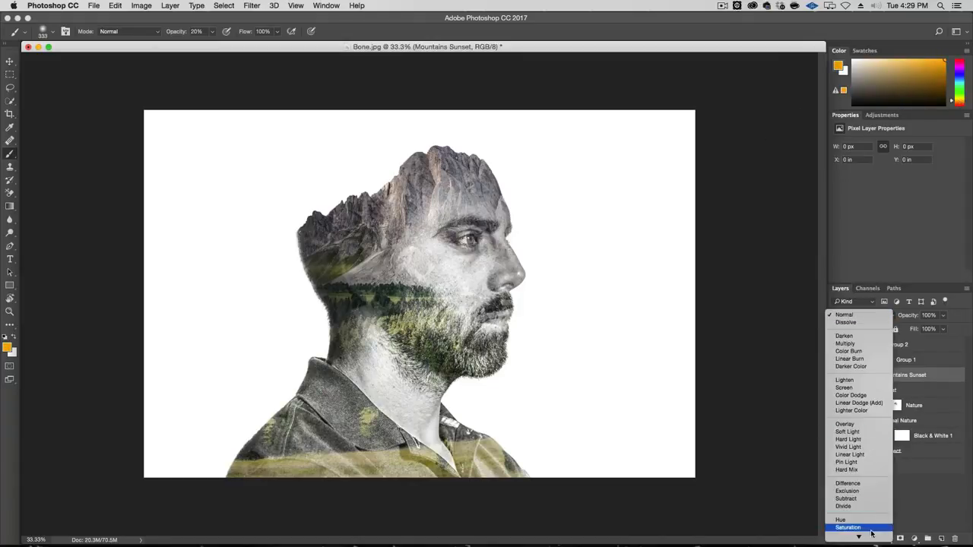
{"action": "left_click", "coordinate": [860, 528]}
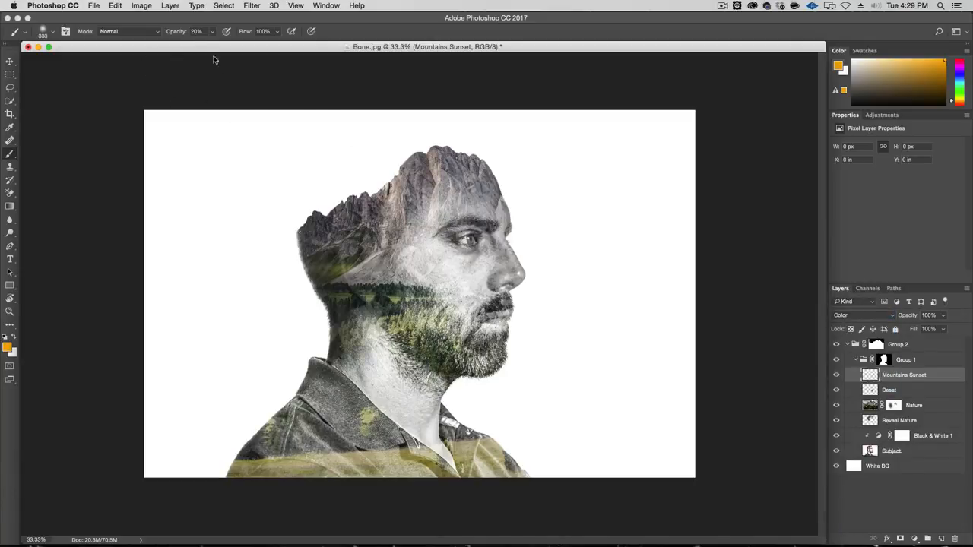
Paint orange at 20% opacity over the mountain peaks along the top of the head, using large brushes from about 563 to 1192 pixels
{"action": "mouse_move", "coordinate": [510, 163]}
{"action": "left_mouse_down"}
{"action": "mouse_move", "coordinate": [479, 143]}
{"action": "mouse_move", "coordinate": [416, 127]}
{"action": "mouse_move", "coordinate": [371, 174]}
{"action": "mouse_move", "coordinate": [395, 149]}
{"action": "mouse_move", "coordinate": [315, 189]}
{"action": "mouse_move", "coordinate": [289, 227]}
{"action": "mouse_move", "coordinate": [263, 220]}
{"action": "mouse_move", "coordinate": [378, 166]}
{"action": "mouse_move", "coordinate": [372, 154]}
{"action": "mouse_move", "coordinate": [420, 126]}
{"action": "mouse_move", "coordinate": [519, 139]}
{"action": "left_mouse_up"}
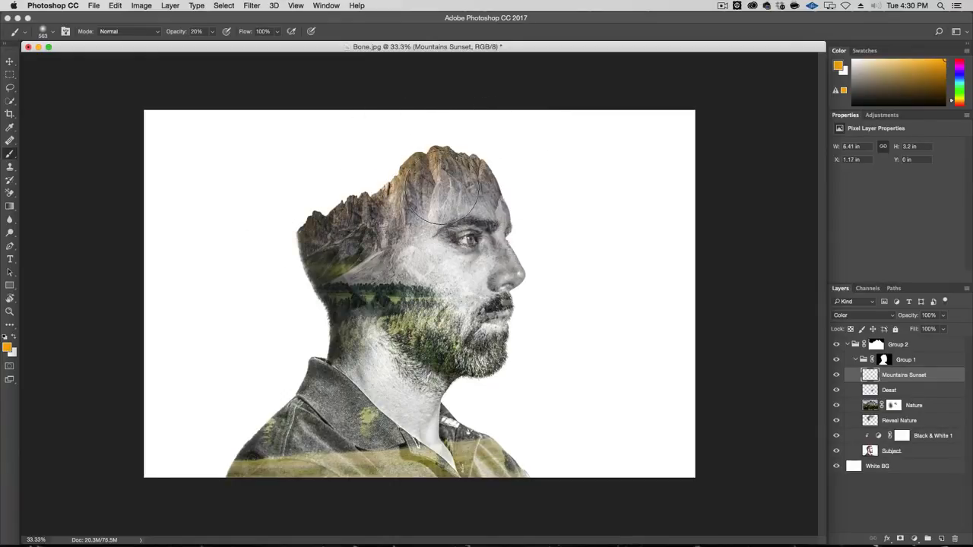
{"action": "left_click_drag", "start_coordinate": [565, 180], "coordinate": [612, 175]}
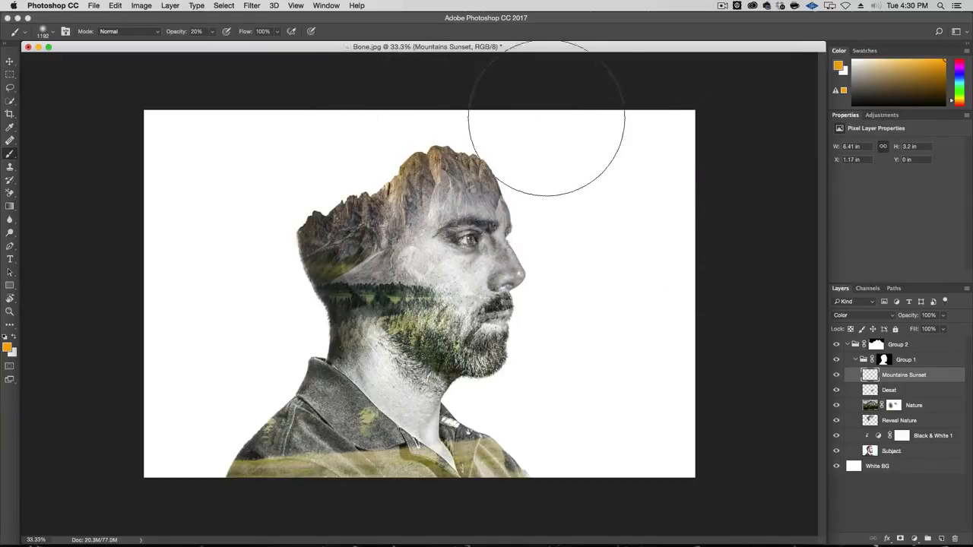
{"action": "mouse_move", "coordinate": [582, 174]}
{"action": "left_mouse_down"}
{"action": "mouse_move", "coordinate": [572, 157]}
{"action": "mouse_move", "coordinate": [525, 159]}
{"action": "left_mouse_up"}
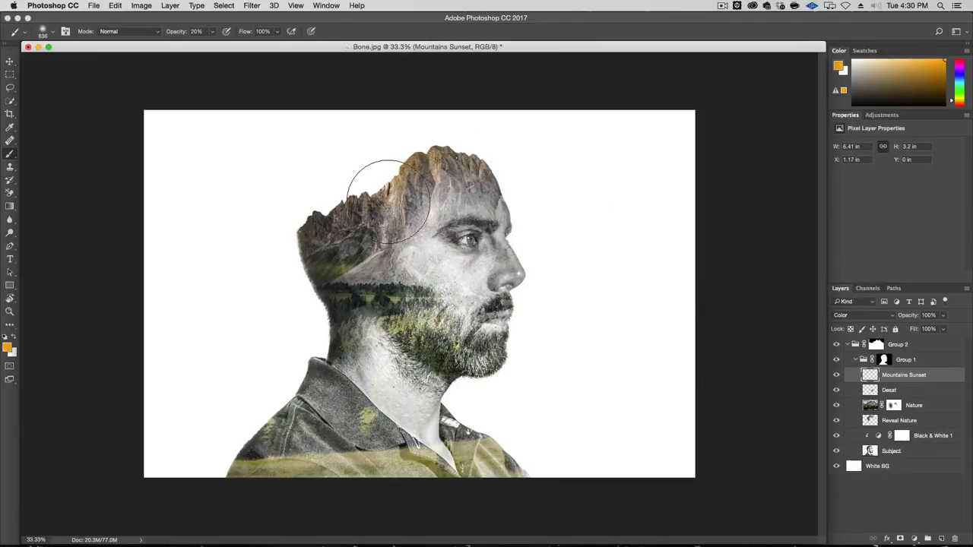
Shift the hue of the Mountains Sunset layer to -9 with Hue/Saturation and return to the Brush tool
{"action": "key", "text": "super+u"}
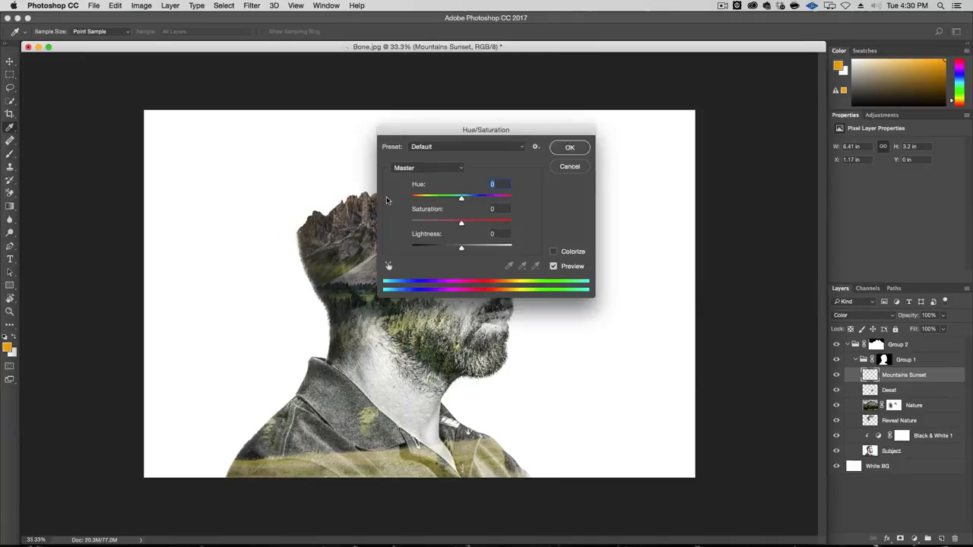
{"action": "left_click_drag", "start_coordinate": [488, 133], "coordinate": [655, 161]}
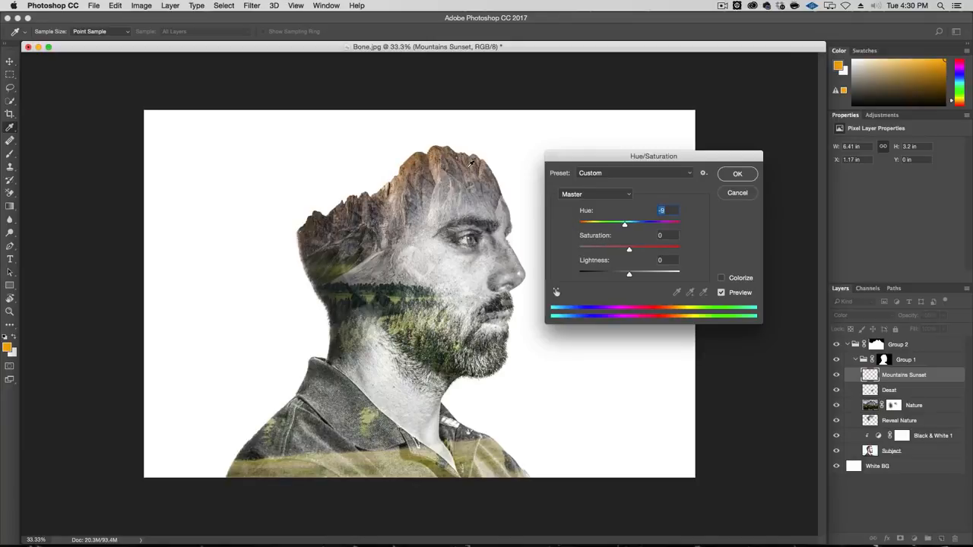
{"action": "left_click", "coordinate": [737, 174]}
{"action": "key", "text": "b"}
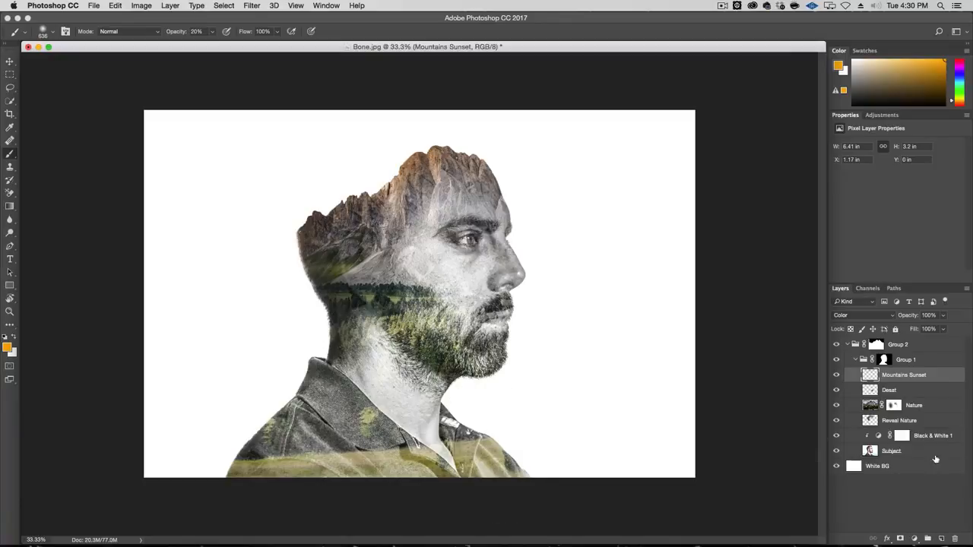
Draw a black-to-transparent linear gradient upward from the shirt to the jaw on the Nature layer's mask to hide nature over the shirt
{"action": "left_click", "coordinate": [895, 406]}
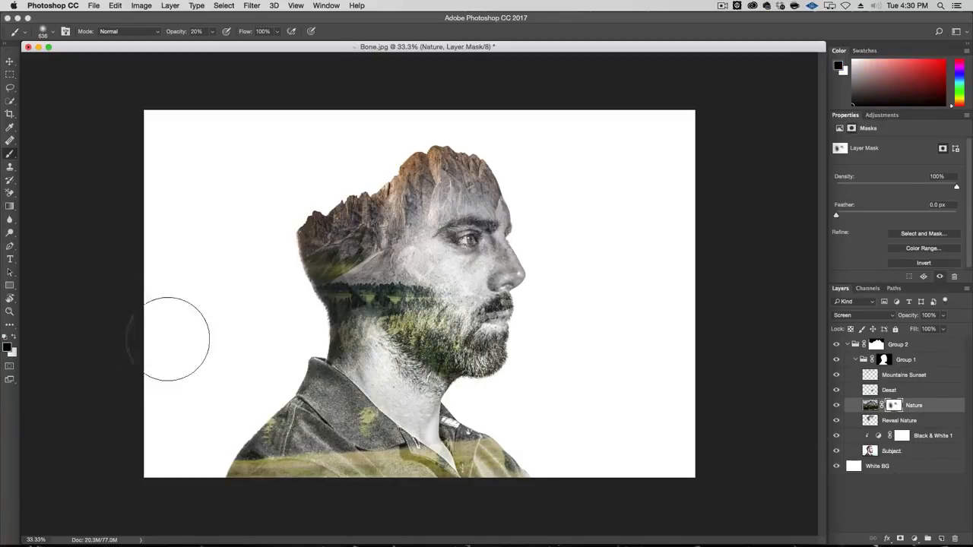
{"action": "left_click", "coordinate": [11, 206]}
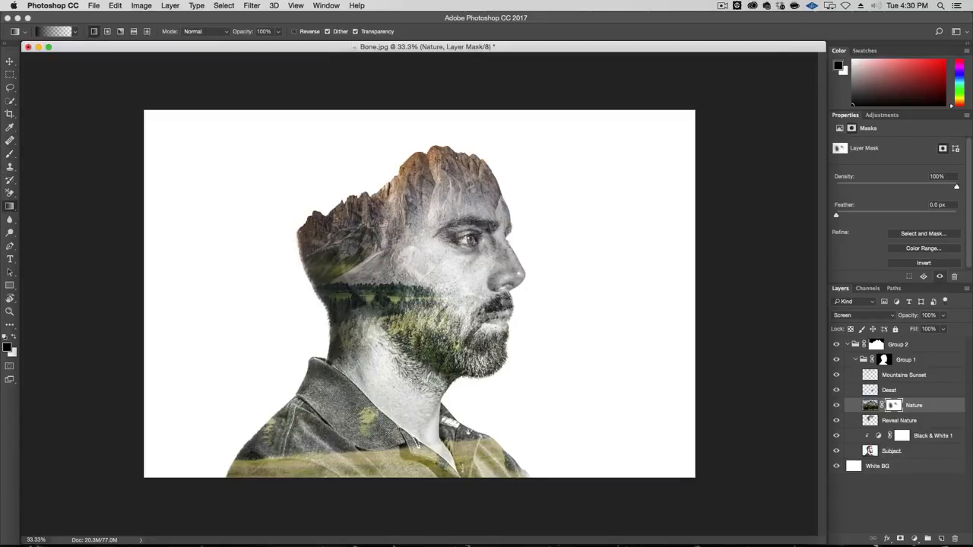
{"action": "left_click_drag", "start_coordinate": [387, 415], "coordinate": [379, 335]}
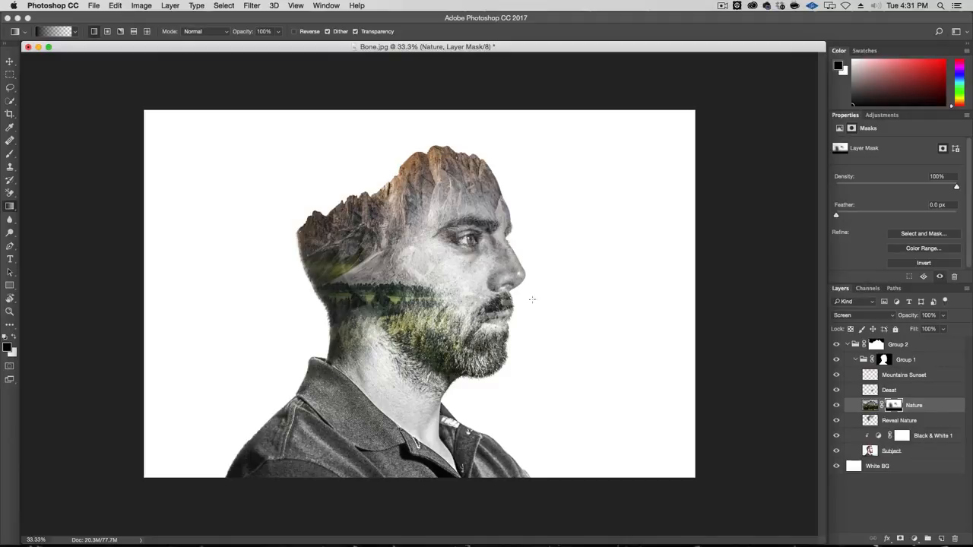
Paint black at 20% opacity over the face on the Black & White 1 mask with a brush of about 842 pixels to reveal skin colour
{"action": "left_click", "coordinate": [901, 437]}
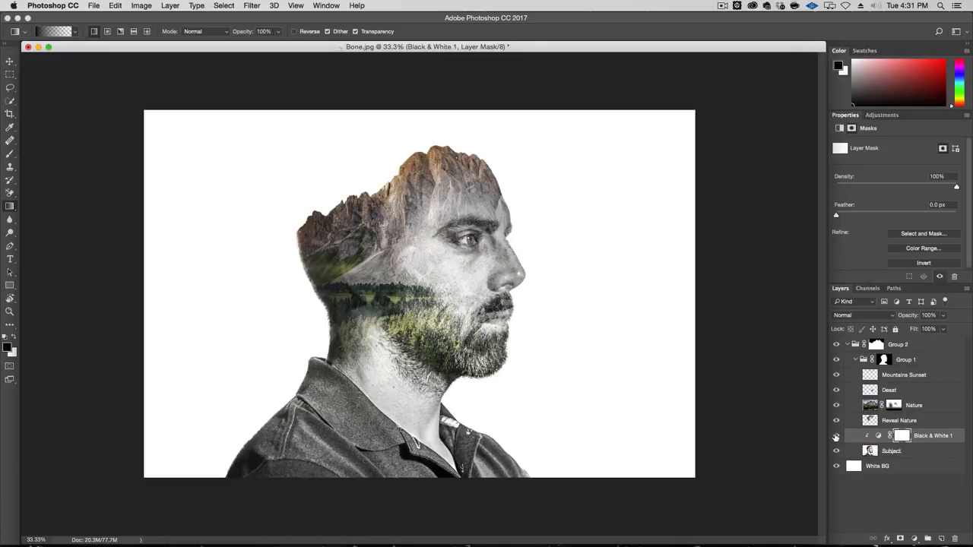
{"action": "left_click", "coordinate": [836, 437]}
{"action": "left_click", "coordinate": [836, 436]}
{"action": "key", "text": "b"}
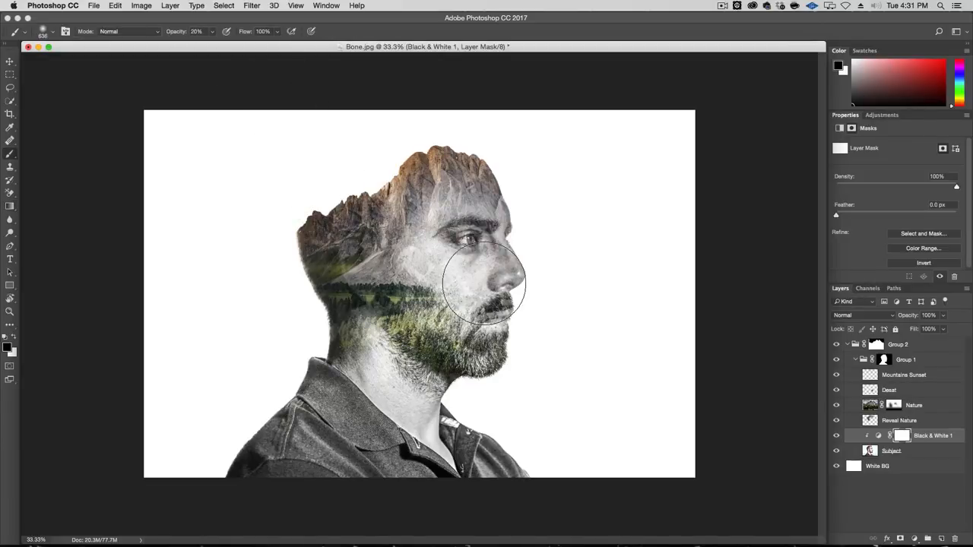
{"action": "left_click_drag", "start_coordinate": [499, 271], "coordinate": [524, 270]}
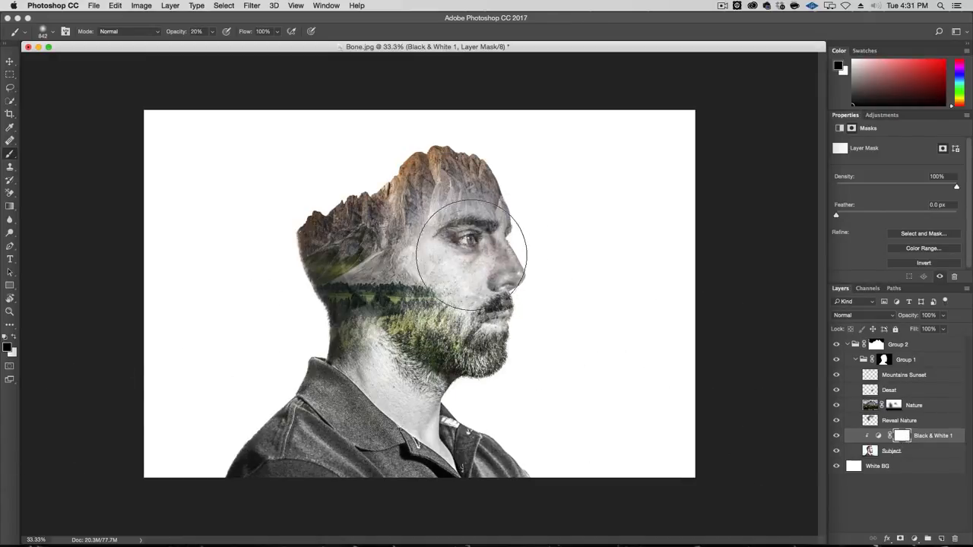
{"action": "mouse_move", "coordinate": [471, 255]}
{"action": "left_mouse_down"}
{"action": "mouse_move", "coordinate": [506, 252]}
{"action": "mouse_move", "coordinate": [488, 241]}
{"action": "mouse_move", "coordinate": [522, 288]}
{"action": "mouse_move", "coordinate": [508, 288]}
{"action": "mouse_move", "coordinate": [504, 300]}
{"action": "mouse_move", "coordinate": [464, 262]}
{"action": "mouse_move", "coordinate": [497, 260]}
{"action": "mouse_move", "coordinate": [470, 252]}
{"action": "left_mouse_up"}
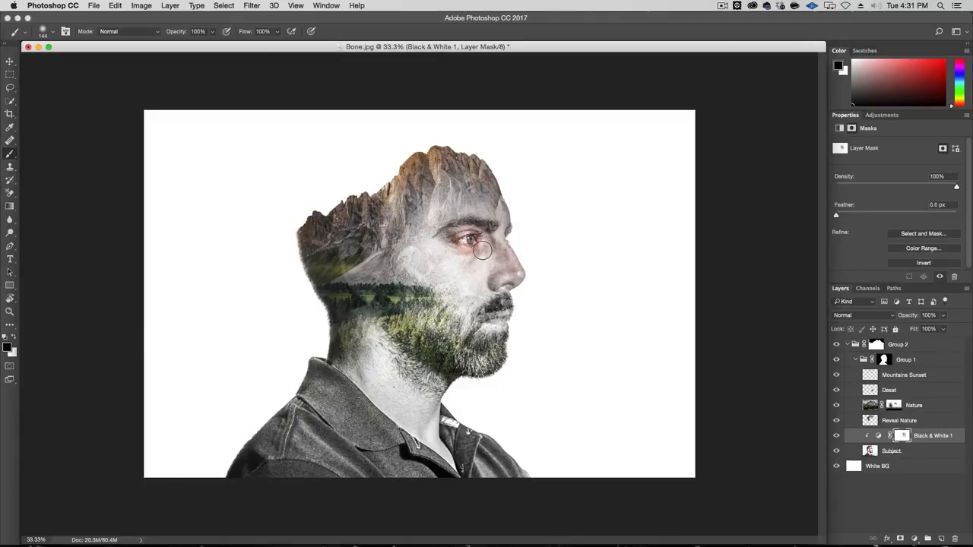
Refine the Black & White 1 mask with white around the eye and black at 20% opacity, about 986 pixels, to leave only subtle skin colour
{"action": "key", "text": "x"}
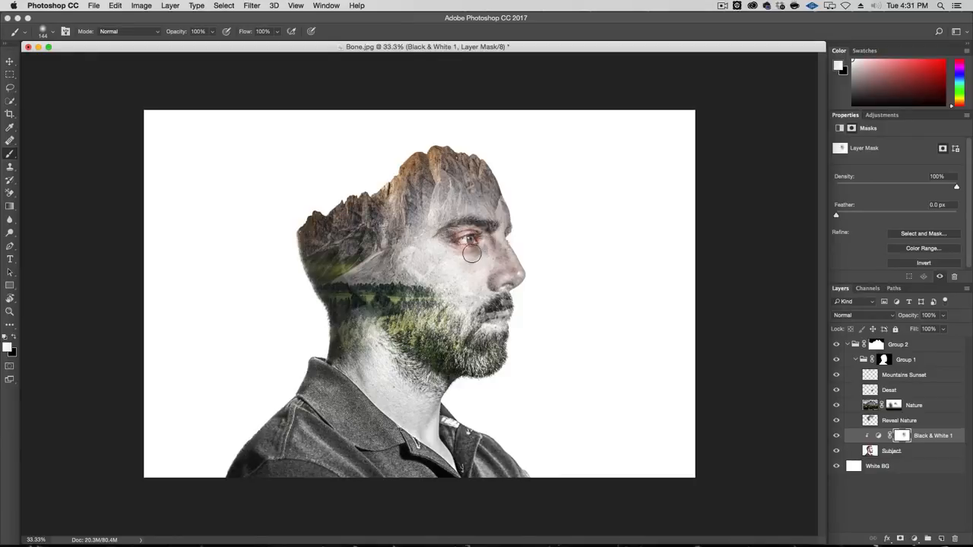
{"action": "mouse_move", "coordinate": [472, 254]}
{"action": "left_mouse_down"}
{"action": "mouse_move", "coordinate": [455, 252]}
{"action": "mouse_move", "coordinate": [445, 237]}
{"action": "mouse_move", "coordinate": [456, 227]}
{"action": "mouse_move", "coordinate": [485, 233]}
{"action": "mouse_move", "coordinate": [485, 248]}
{"action": "mouse_move", "coordinate": [462, 255]}
{"action": "mouse_move", "coordinate": [450, 240]}
{"action": "mouse_move", "coordinate": [467, 237]}
{"action": "mouse_move", "coordinate": [467, 266]}
{"action": "mouse_move", "coordinate": [563, 260]}
{"action": "left_mouse_up"}
{"action": "key", "text": "x"}
{"action": "left_click", "coordinate": [495, 237]}
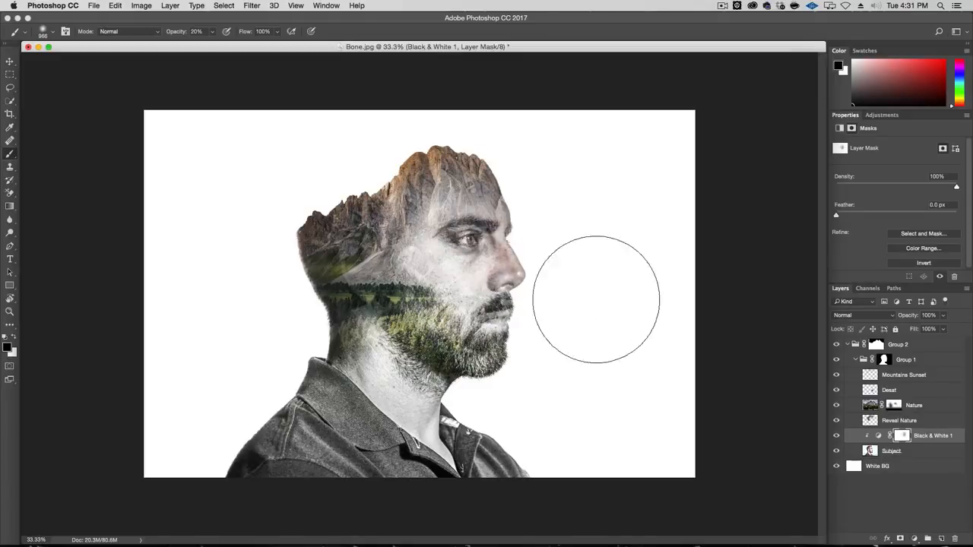
{"action": "left_click", "coordinate": [489, 231]}
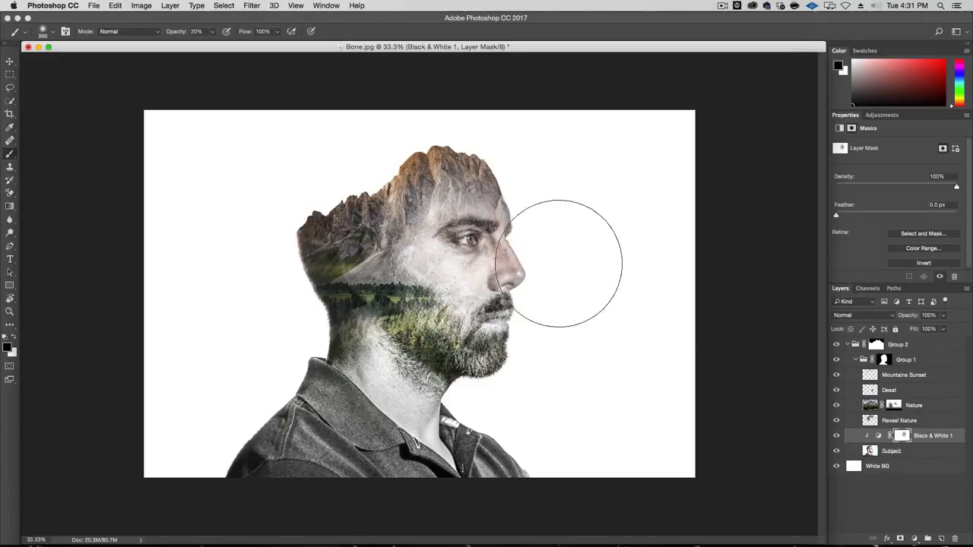
{"action": "left_click", "coordinate": [13, 337]}
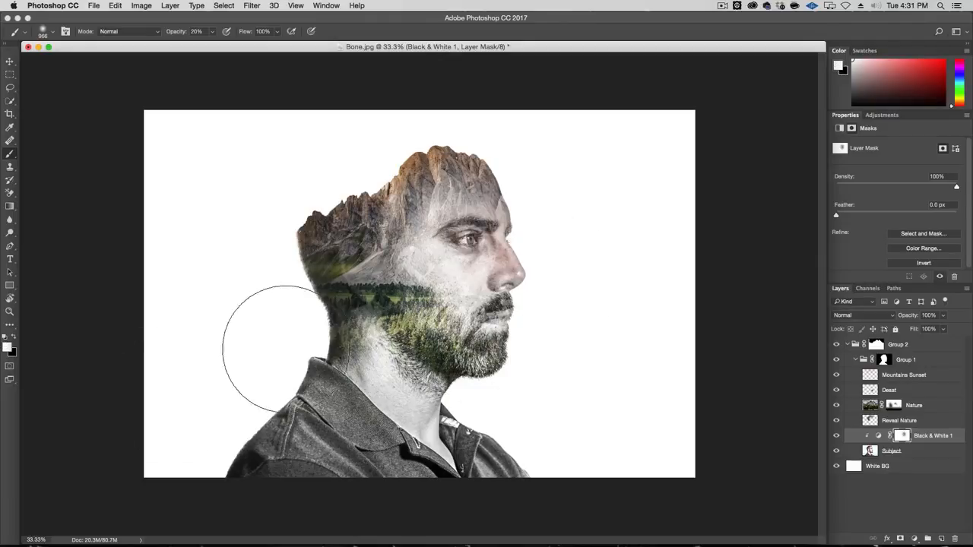
{"action": "left_click_drag", "start_coordinate": [488, 263], "coordinate": [458, 270]}
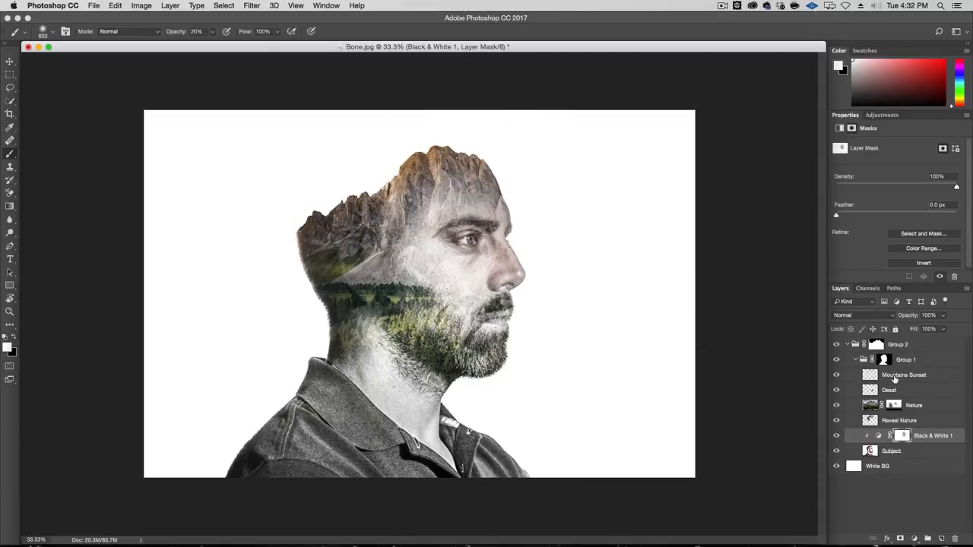
Try the Default preset on the Black & White 1 adjustment and restore the High Contrast Blue Filter preset
{"action": "left_click", "coordinate": [878, 435]}
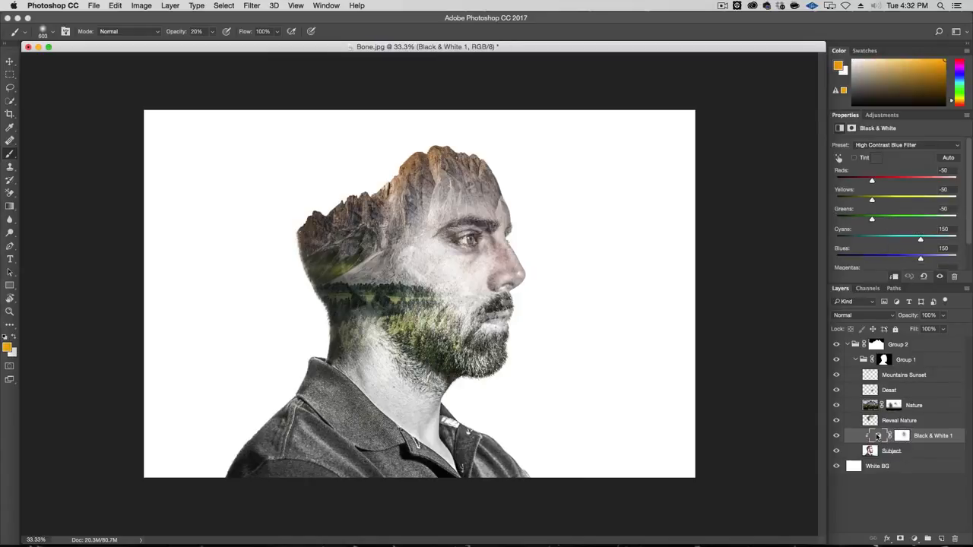
{"action": "left_click", "coordinate": [878, 145]}
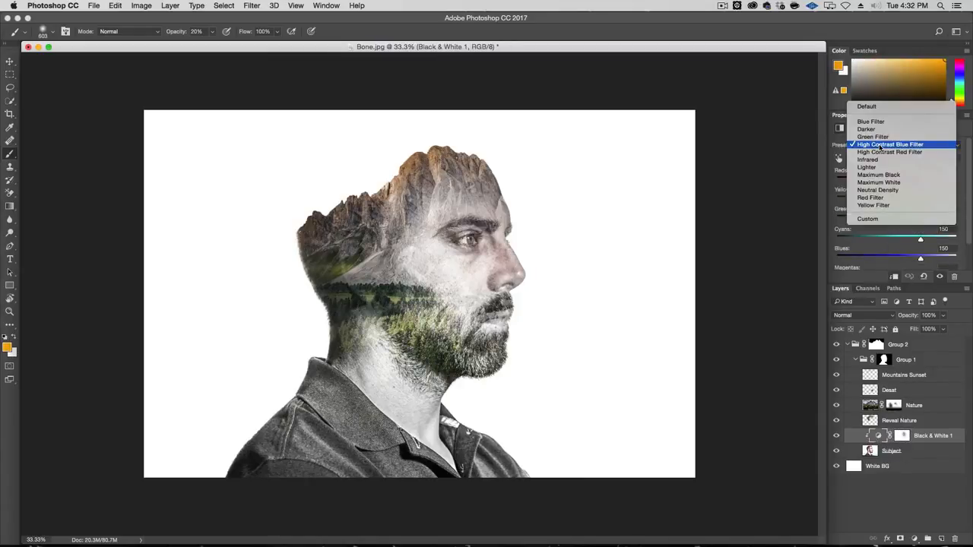
{"action": "left_click", "coordinate": [875, 107]}
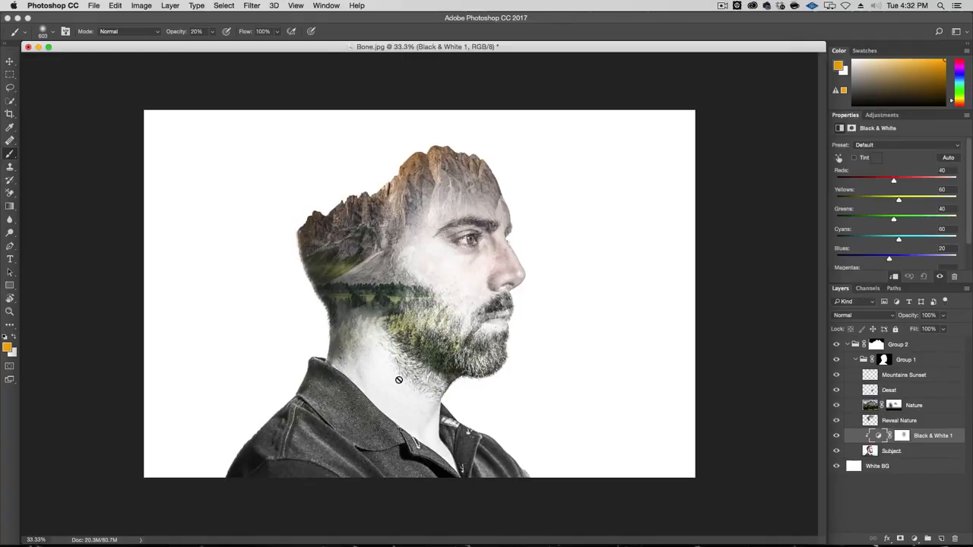
{"action": "left_click", "coordinate": [881, 145]}
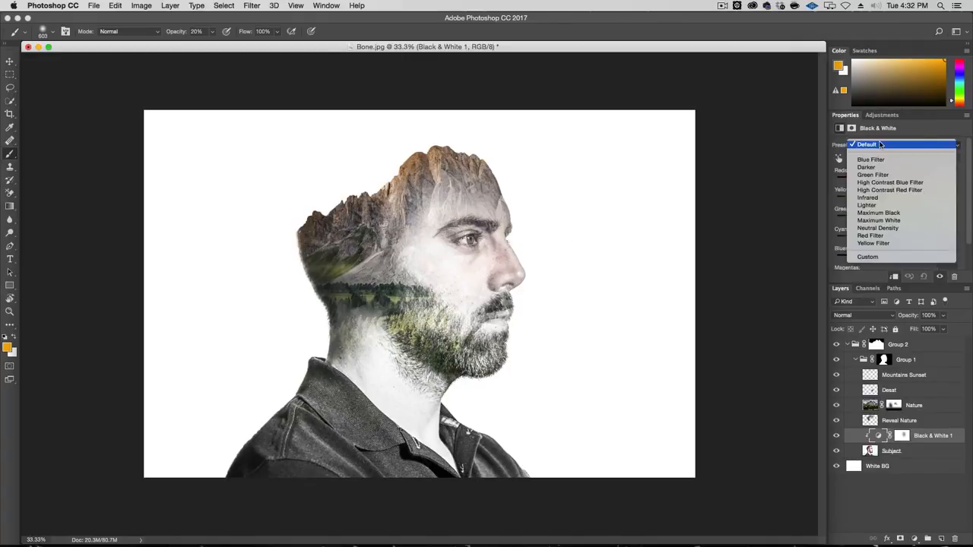
{"action": "left_click", "coordinate": [891, 183]}
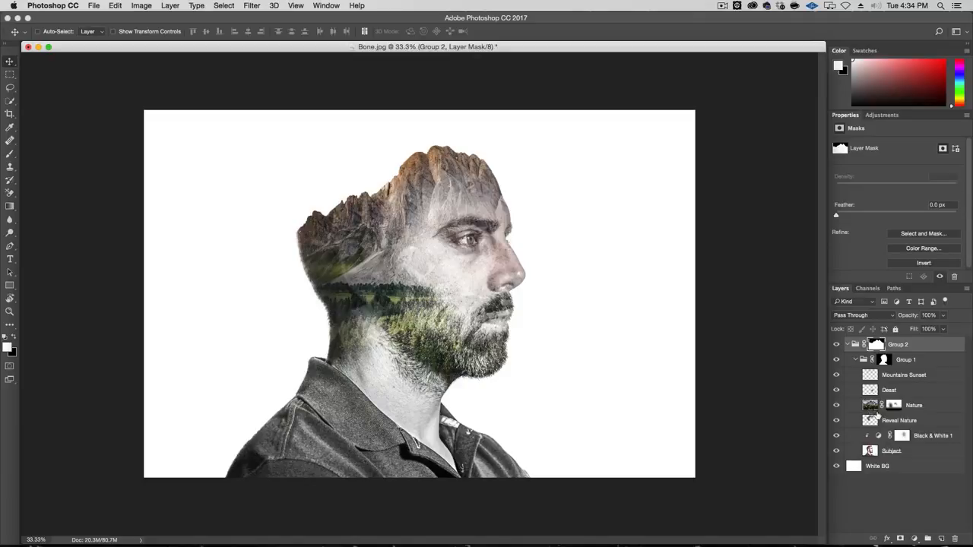
Duplicate the Nature layer, remove the copy's mask, and place the copy outside the groups directly above the visible White BG layer
{"action": "left_click", "coordinate": [870, 407]}
{"action": "left_click_drag", "start_coordinate": [896, 407], "coordinate": [903, 403]}
{"action": "key", "text": "super+j"}
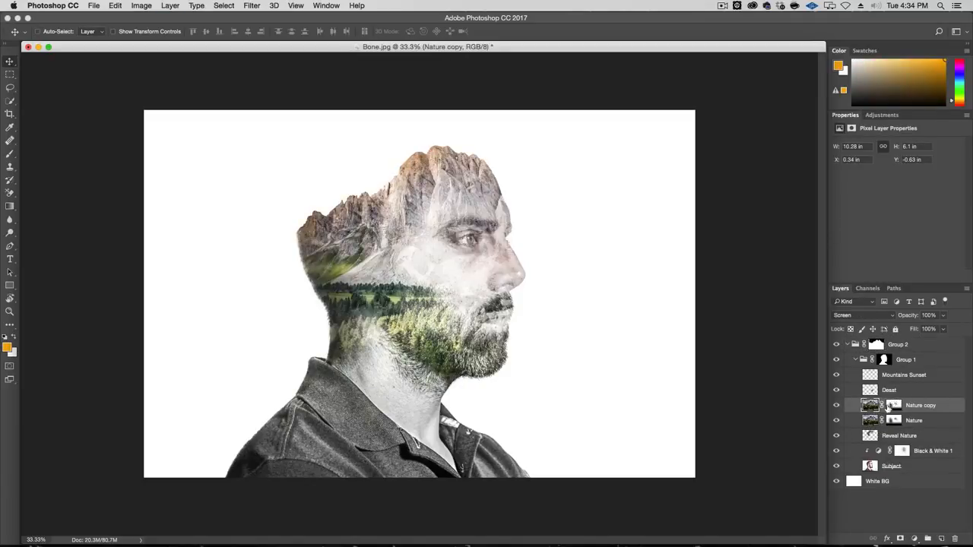
{"action": "left_click_drag", "start_coordinate": [874, 409], "coordinate": [864, 482]}
{"action": "right_click", "coordinate": [879, 483]}
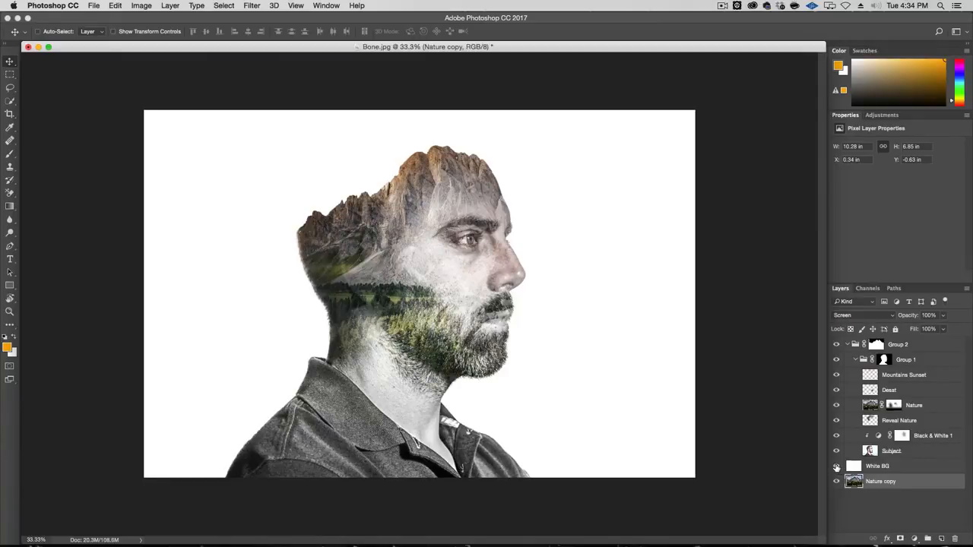
{"action": "left_click", "coordinate": [837, 466]}
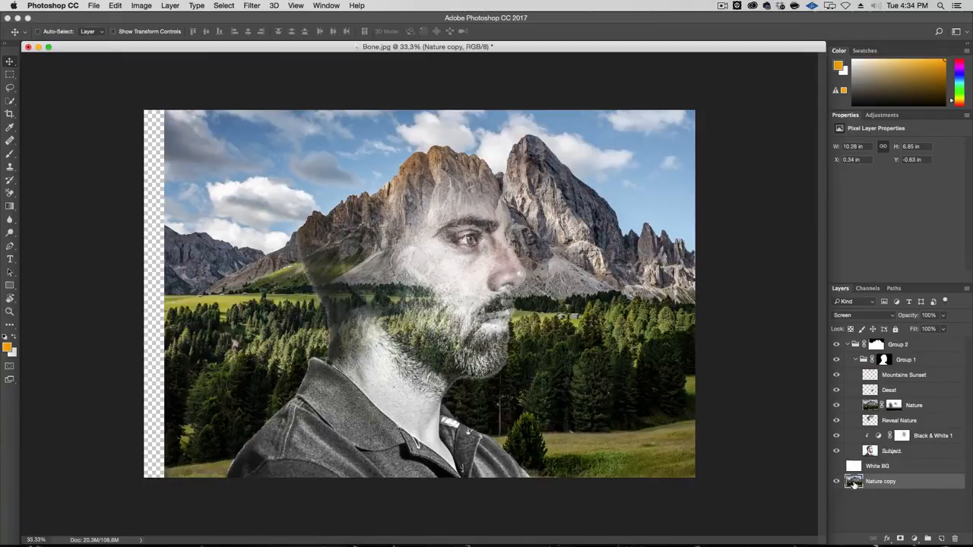
{"action": "left_click_drag", "start_coordinate": [856, 468], "coordinate": [858, 497]}
{"action": "left_click", "coordinate": [837, 481]}
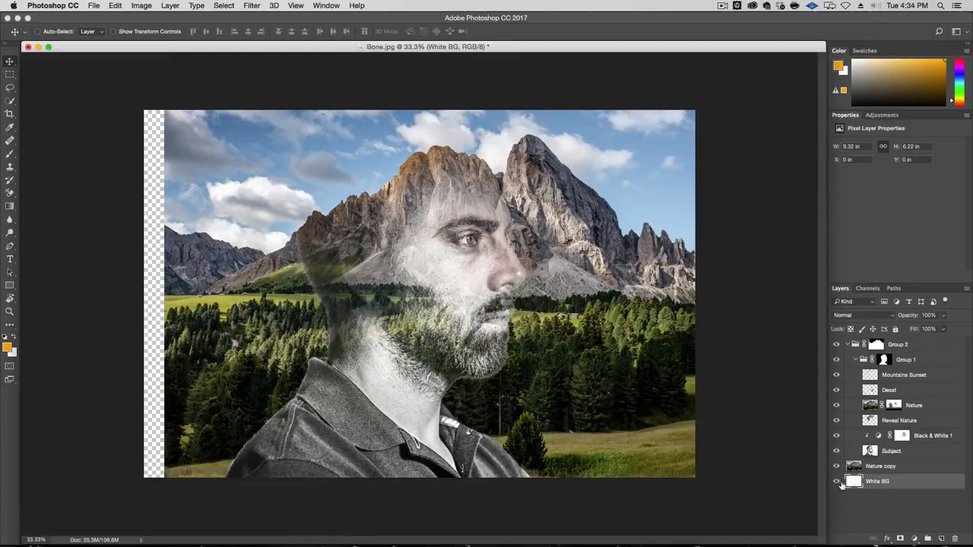
Set the Nature copy layer to Normal blending mode at 20% opacity
{"action": "left_click", "coordinate": [866, 469]}
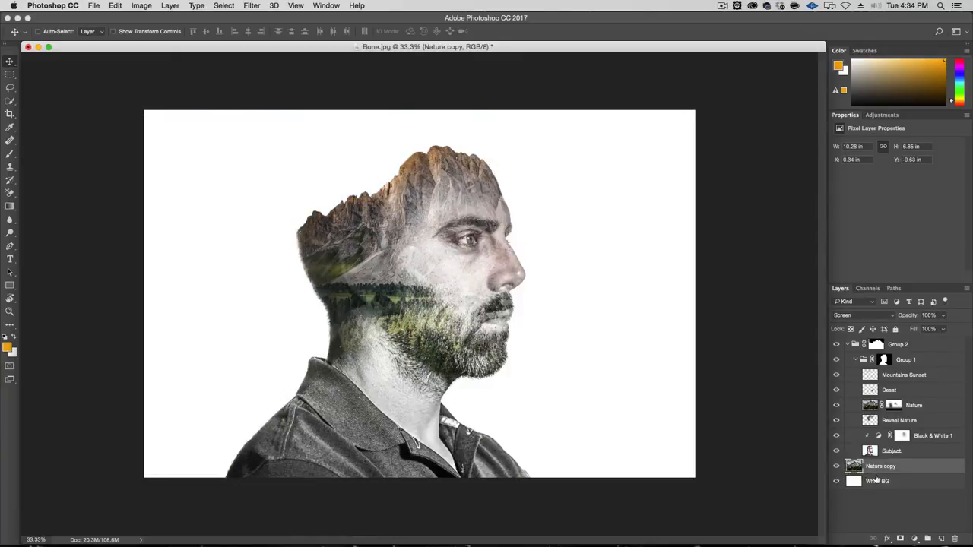
{"action": "left_click", "coordinate": [859, 315]}
{"action": "left_click", "coordinate": [863, 241]}
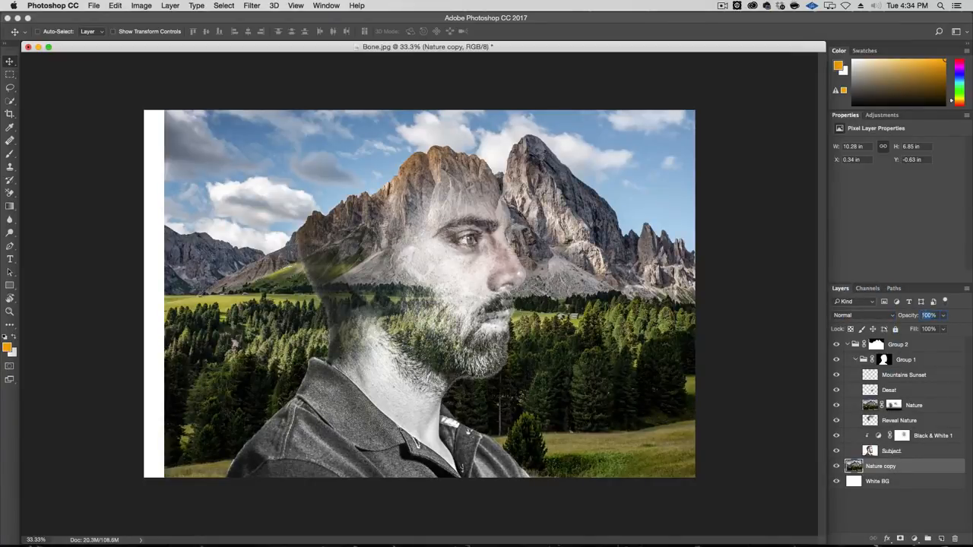
{"action": "type", "text": "20"}
{"action": "key", "text": "Return"}
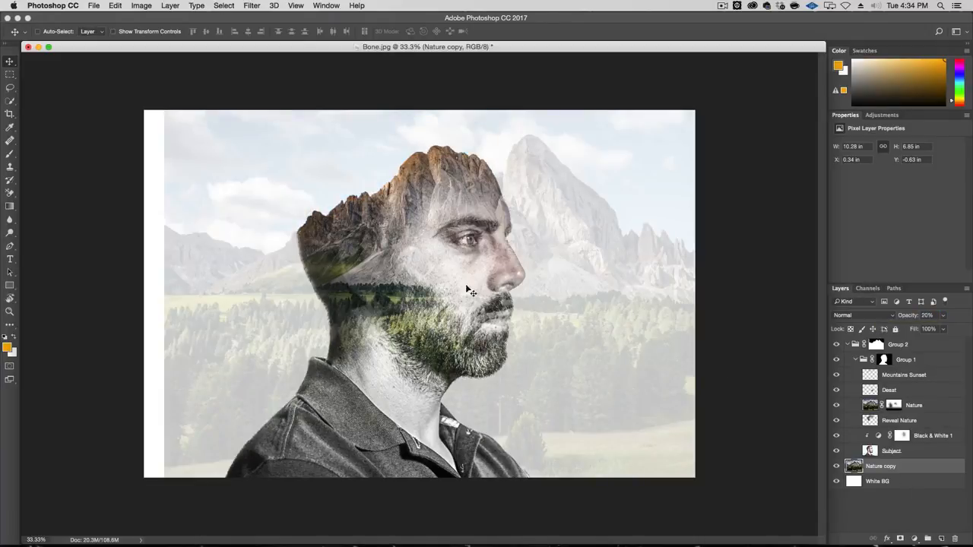
Blur the Nature copy background with a Gaussian Blur of 200 pixels radius
{"action": "left_click", "coordinate": [252, 5]}
{"action": "mouse_move", "coordinate": [280, 128]}
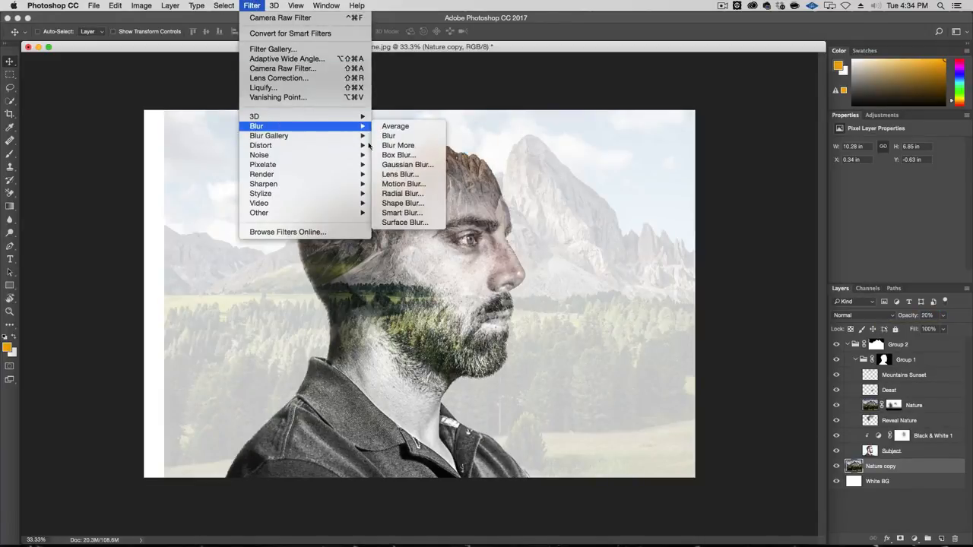
{"action": "left_click", "coordinate": [404, 165]}
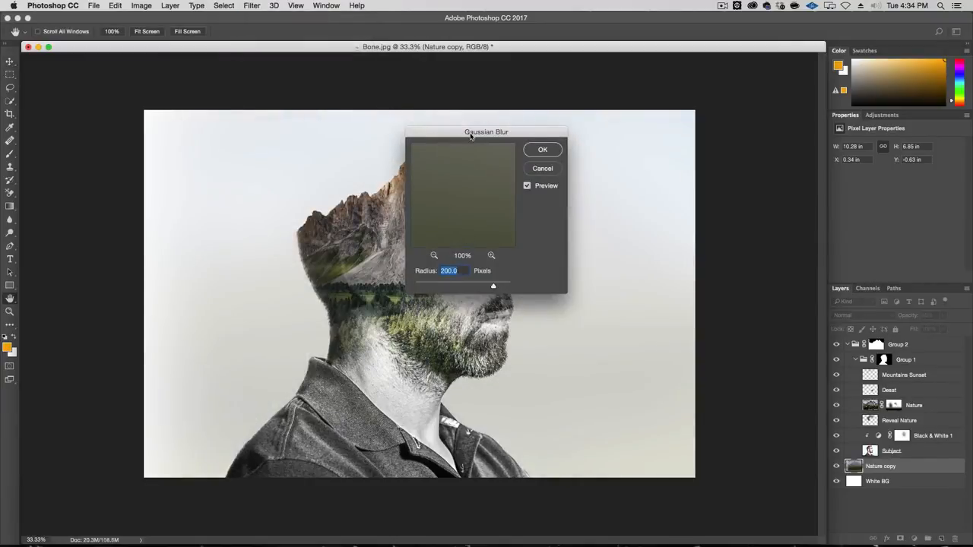
{"action": "left_click_drag", "start_coordinate": [470, 136], "coordinate": [717, 215]}
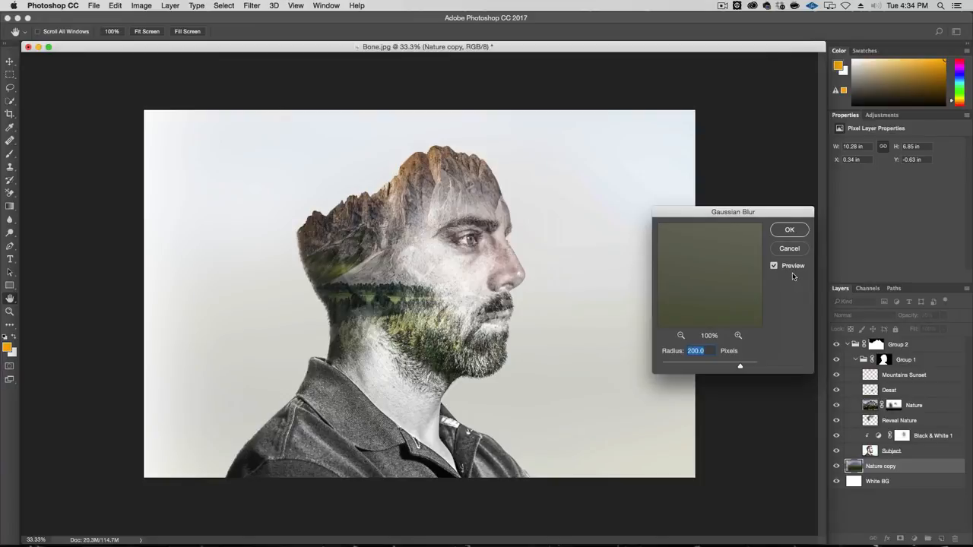
{"action": "key", "text": "Return"}
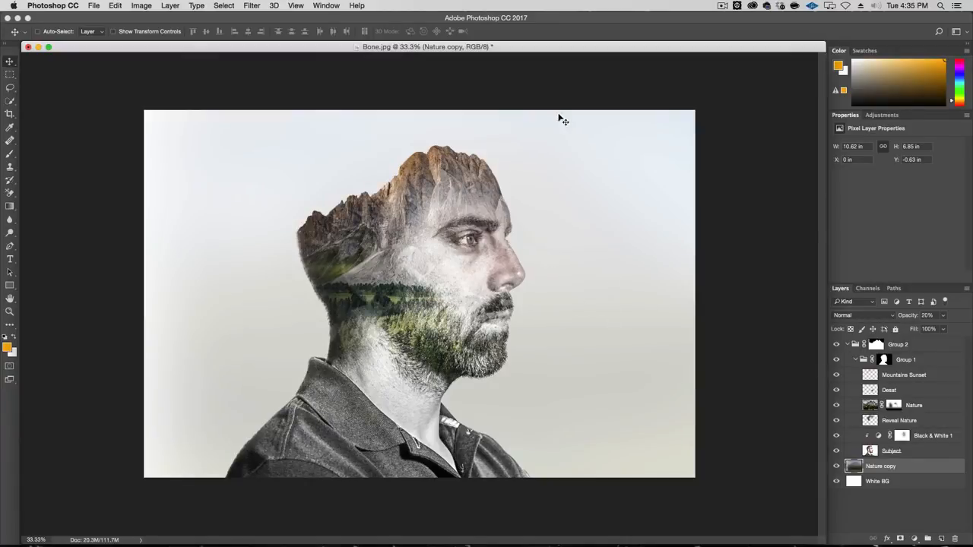
Boost the blurred Nature copy's colours with a Vibrance adjustment of +55 vibrance and +46 saturation
{"action": "left_click", "coordinate": [142, 6]}
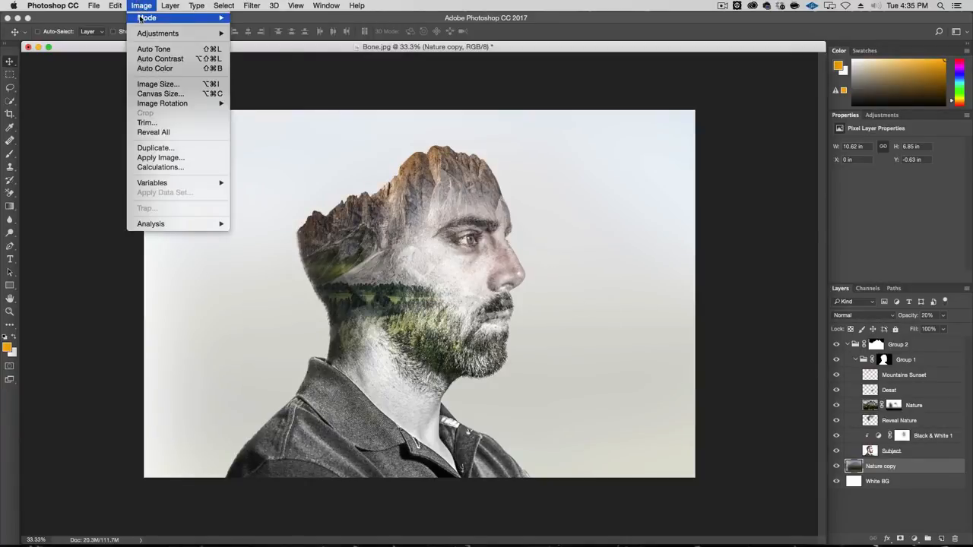
{"action": "mouse_move", "coordinate": [140, 34]}
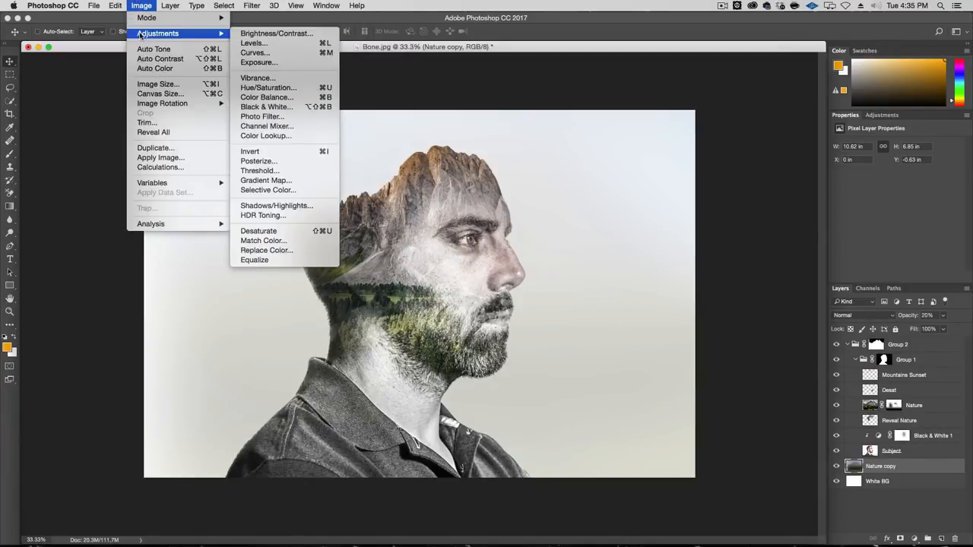
{"action": "left_click", "coordinate": [299, 78]}
{"action": "left_click", "coordinate": [489, 263]}
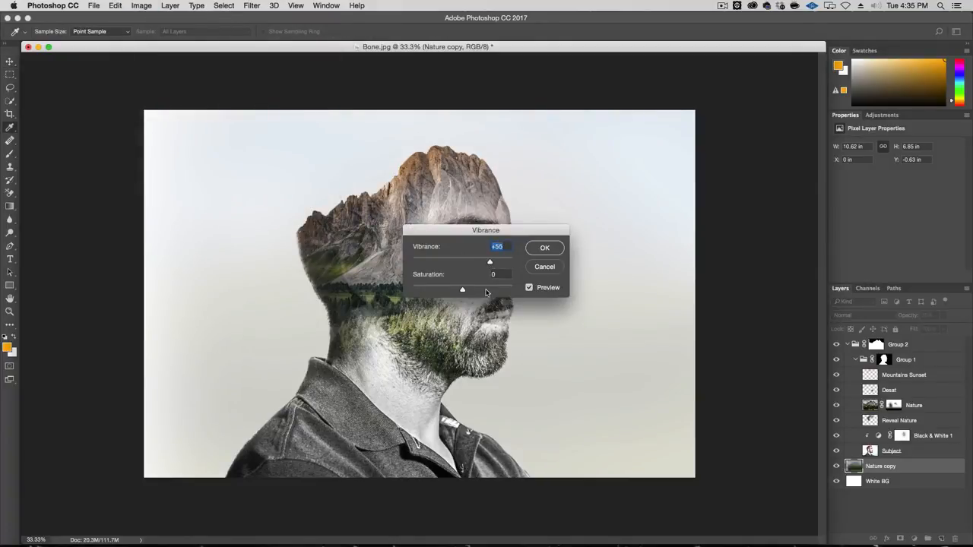
{"action": "left_click", "coordinate": [487, 291]}
{"action": "left_click_drag", "start_coordinate": [514, 237], "coordinate": [733, 232]}
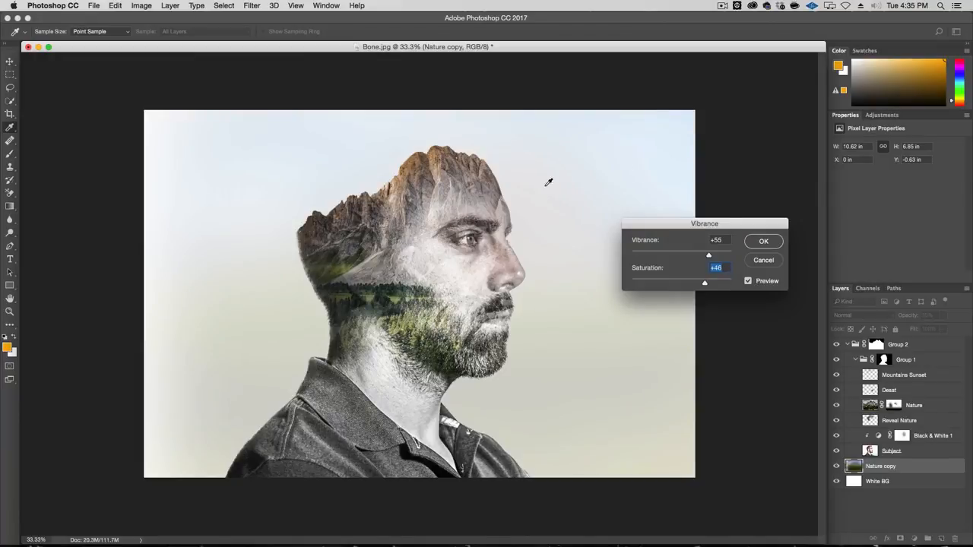
{"action": "left_click", "coordinate": [764, 241]}
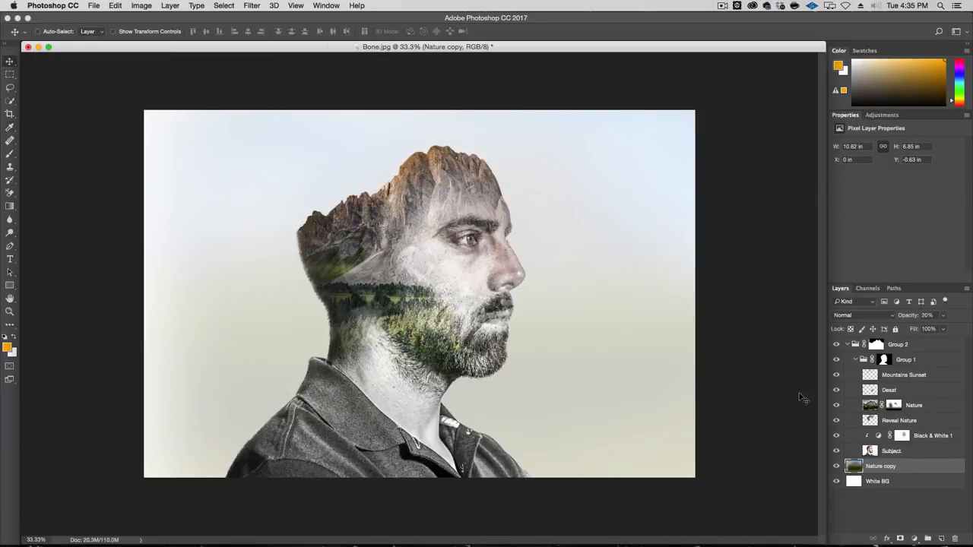
Create a new layer above Nature copy and set white as the foreground colour
{"action": "left_click", "coordinate": [941, 539]}
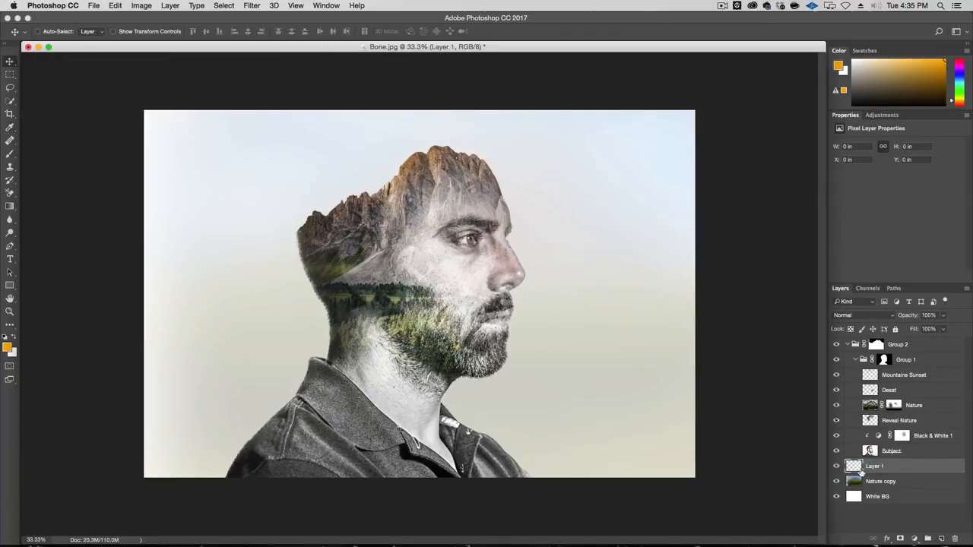
{"action": "left_click", "coordinate": [5, 339]}
{"action": "left_click", "coordinate": [12, 336]}
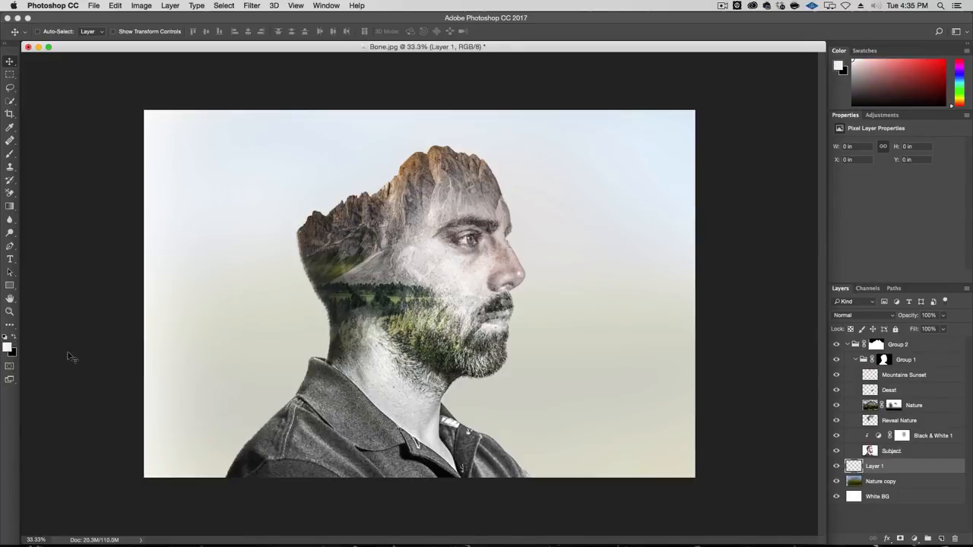
Paint a soft white glow behind the head on the new layer at 20% opacity with a brush of about 980 pixels, and compare the layer's effect
{"action": "key", "text": "b"}
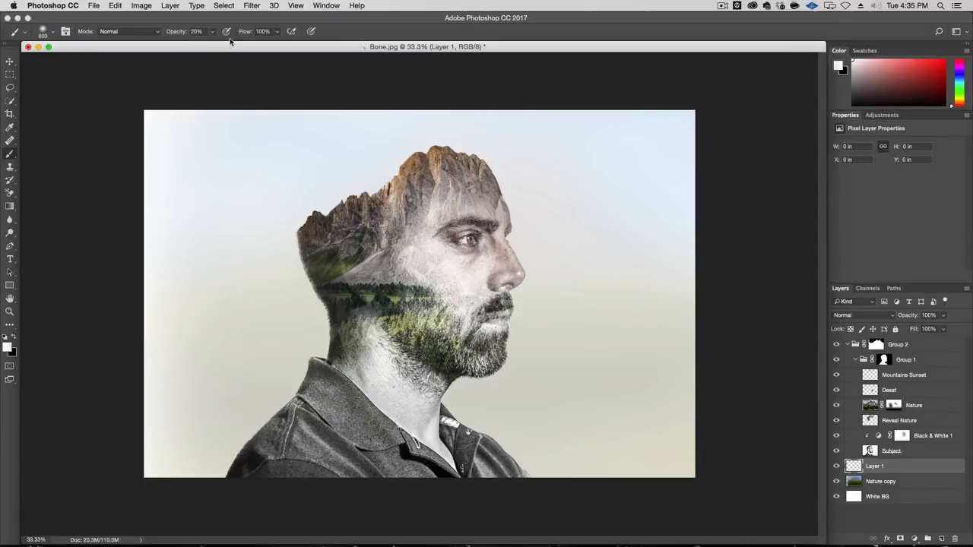
{"action": "left_click_drag", "start_coordinate": [428, 258], "coordinate": [465, 256]}
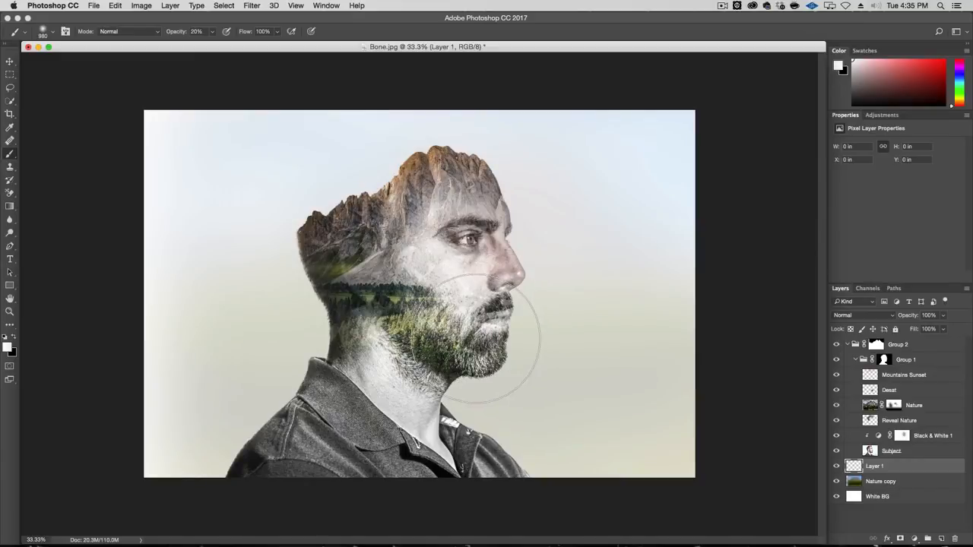
{"action": "mouse_move", "coordinate": [475, 338]}
{"action": "left_mouse_down"}
{"action": "mouse_move", "coordinate": [511, 285]}
{"action": "mouse_move", "coordinate": [497, 281]}
{"action": "mouse_move", "coordinate": [496, 251]}
{"action": "mouse_move", "coordinate": [492, 327]}
{"action": "mouse_move", "coordinate": [471, 378]}
{"action": "mouse_move", "coordinate": [429, 414]}
{"action": "mouse_move", "coordinate": [430, 394]}
{"action": "mouse_move", "coordinate": [364, 370]}
{"action": "mouse_move", "coordinate": [345, 352]}
{"action": "mouse_move", "coordinate": [362, 285]}
{"action": "mouse_move", "coordinate": [416, 356]}
{"action": "mouse_move", "coordinate": [457, 346]}
{"action": "mouse_move", "coordinate": [513, 296]}
{"action": "mouse_move", "coordinate": [488, 360]}
{"action": "mouse_move", "coordinate": [459, 373]}
{"action": "mouse_move", "coordinate": [495, 302]}
{"action": "mouse_move", "coordinate": [497, 272]}
{"action": "mouse_move", "coordinate": [502, 393]}
{"action": "mouse_move", "coordinate": [510, 315]}
{"action": "mouse_move", "coordinate": [493, 234]}
{"action": "mouse_move", "coordinate": [485, 228]}
{"action": "mouse_move", "coordinate": [411, 314]}
{"action": "mouse_move", "coordinate": [422, 222]}
{"action": "mouse_move", "coordinate": [443, 181]}
{"action": "mouse_move", "coordinate": [330, 213]}
{"action": "mouse_move", "coordinate": [399, 191]}
{"action": "left_mouse_up"}
{"action": "key", "text": "super+z"}
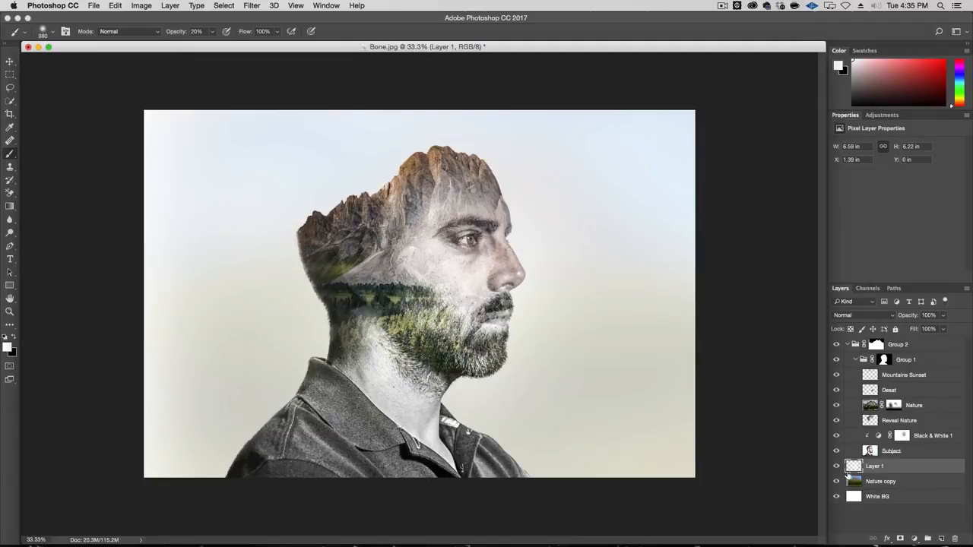
{"action": "left_click", "coordinate": [837, 466]}
{"action": "left_click_drag", "start_coordinate": [837, 469], "coordinate": [839, 494]}
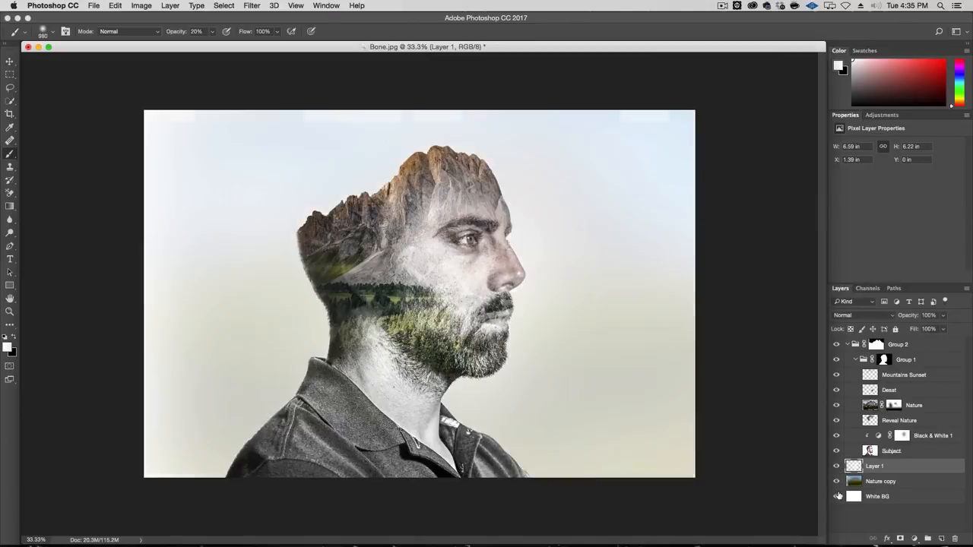